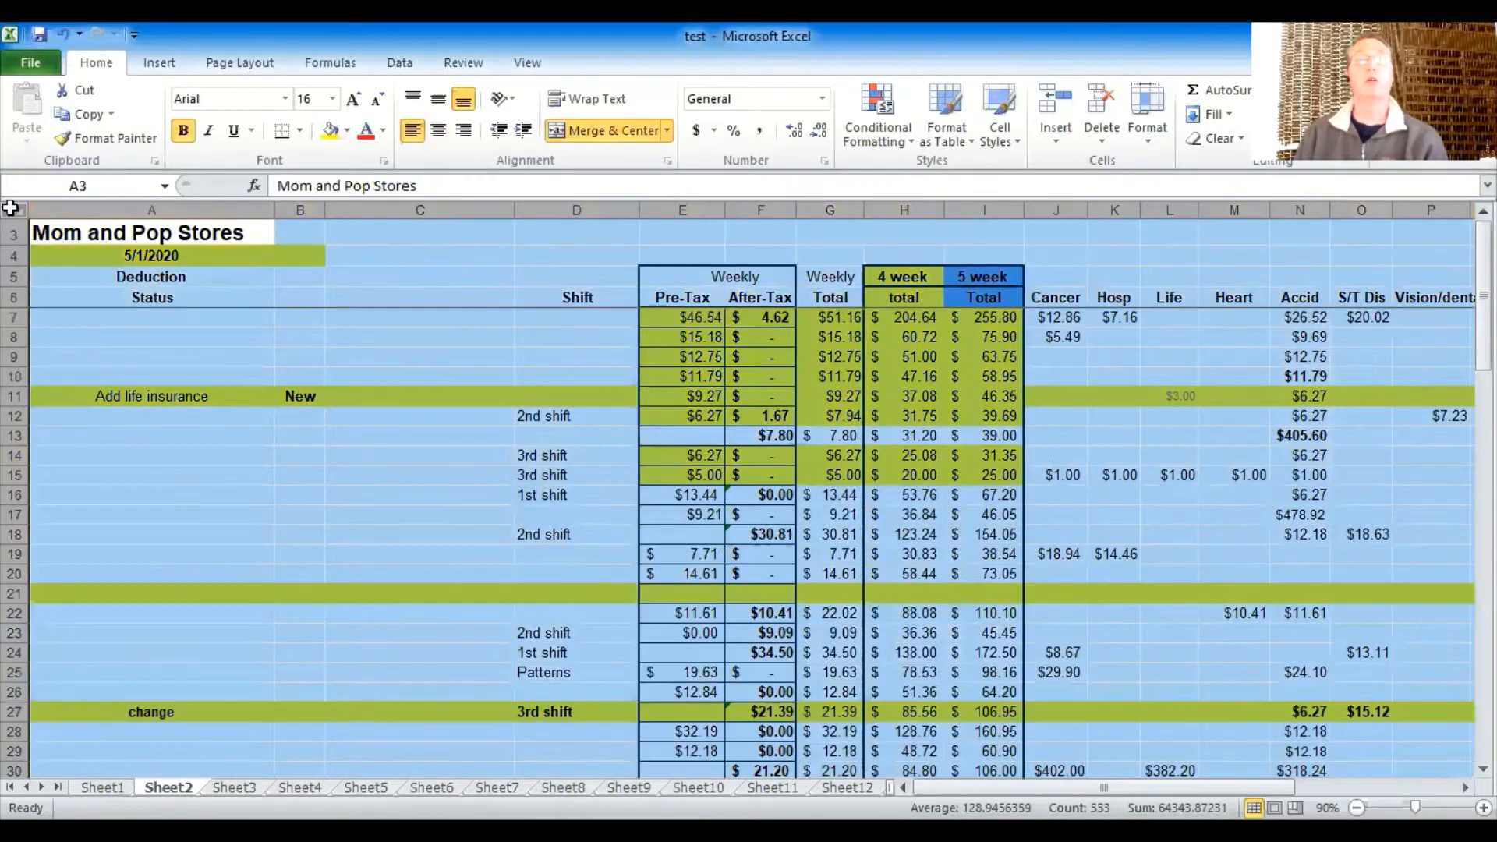
- Select the entire worksheet and clear it, then manually select the range from A3 to X373 and clear that selection
click(11, 212)
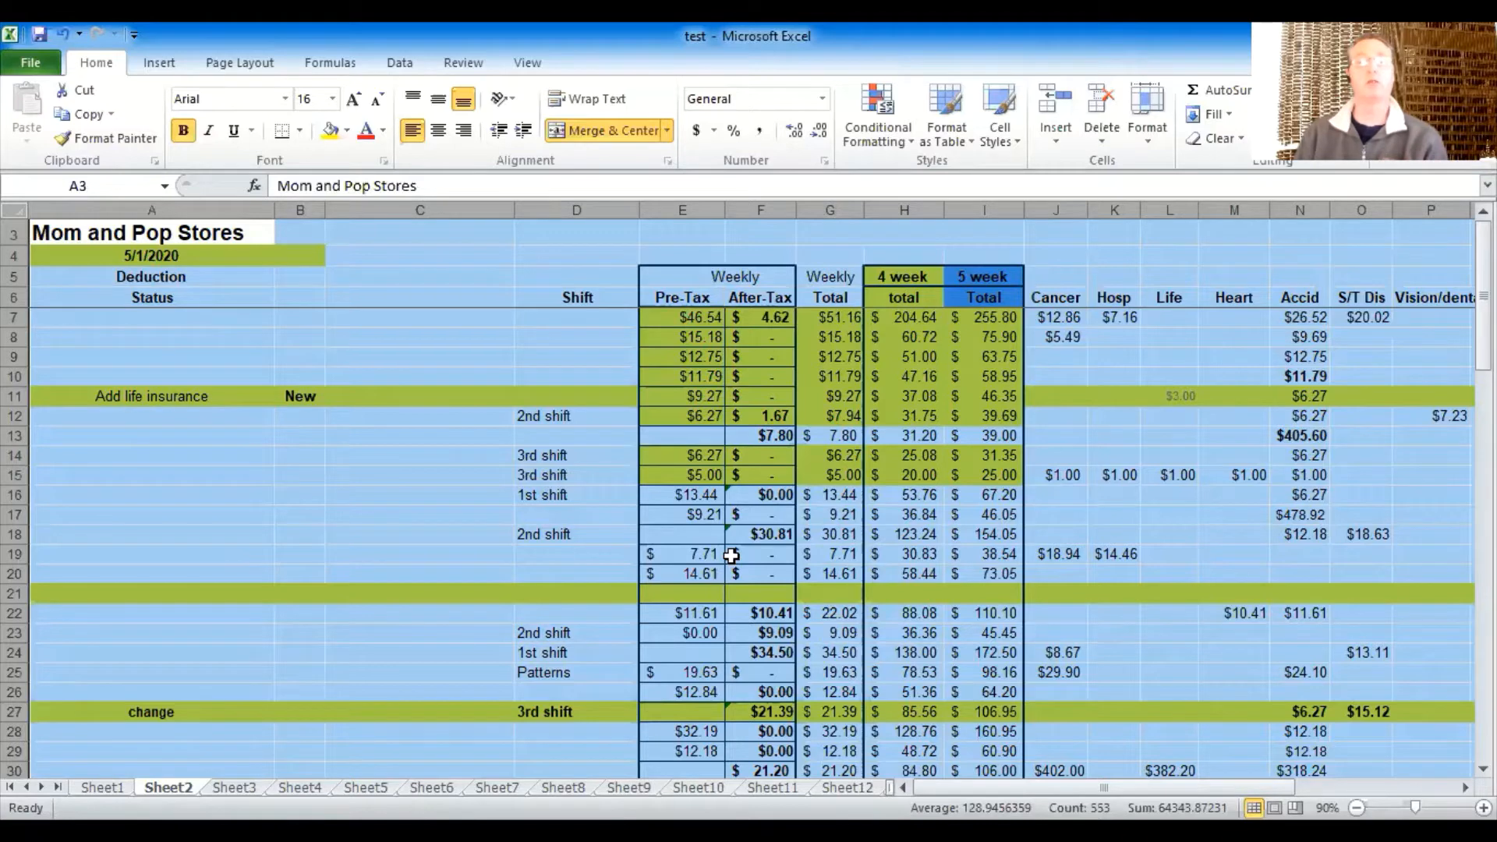
click(432, 520)
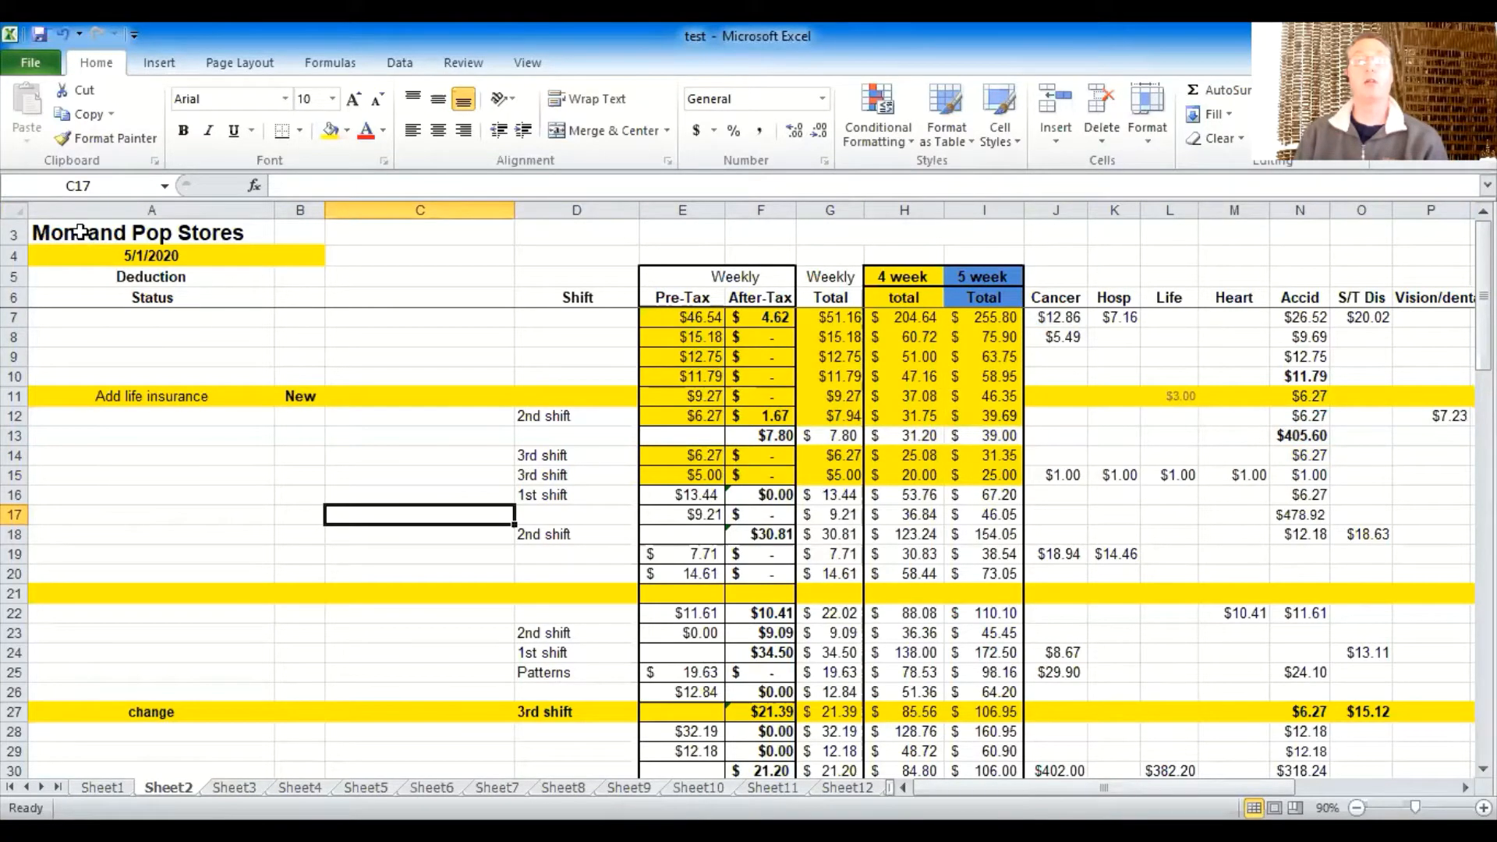
drag(81, 231, 268, 327)
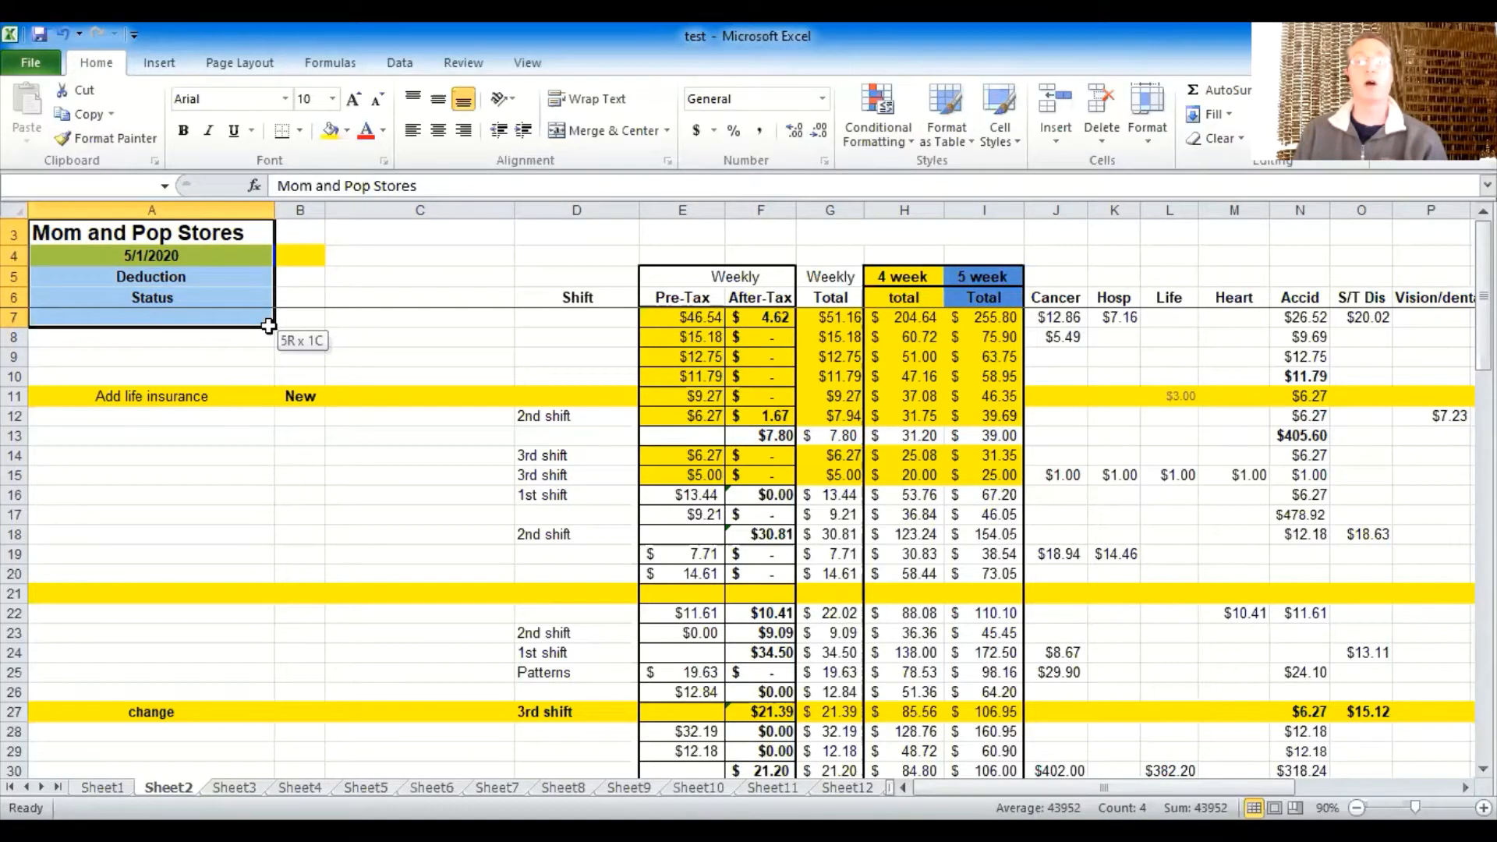
drag(268, 327, 1267, 749)
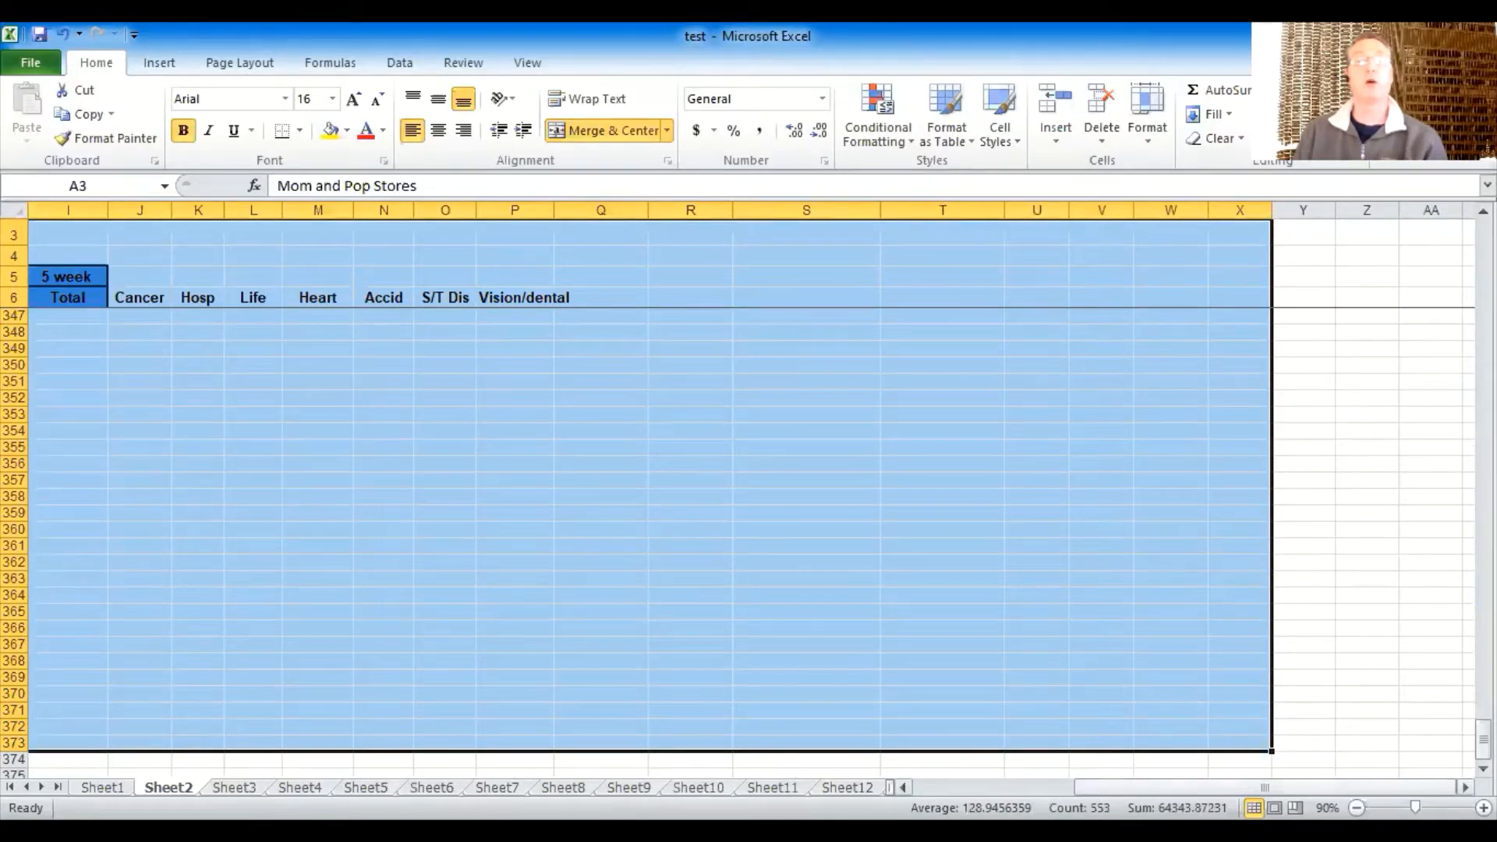
click(1365, 503)
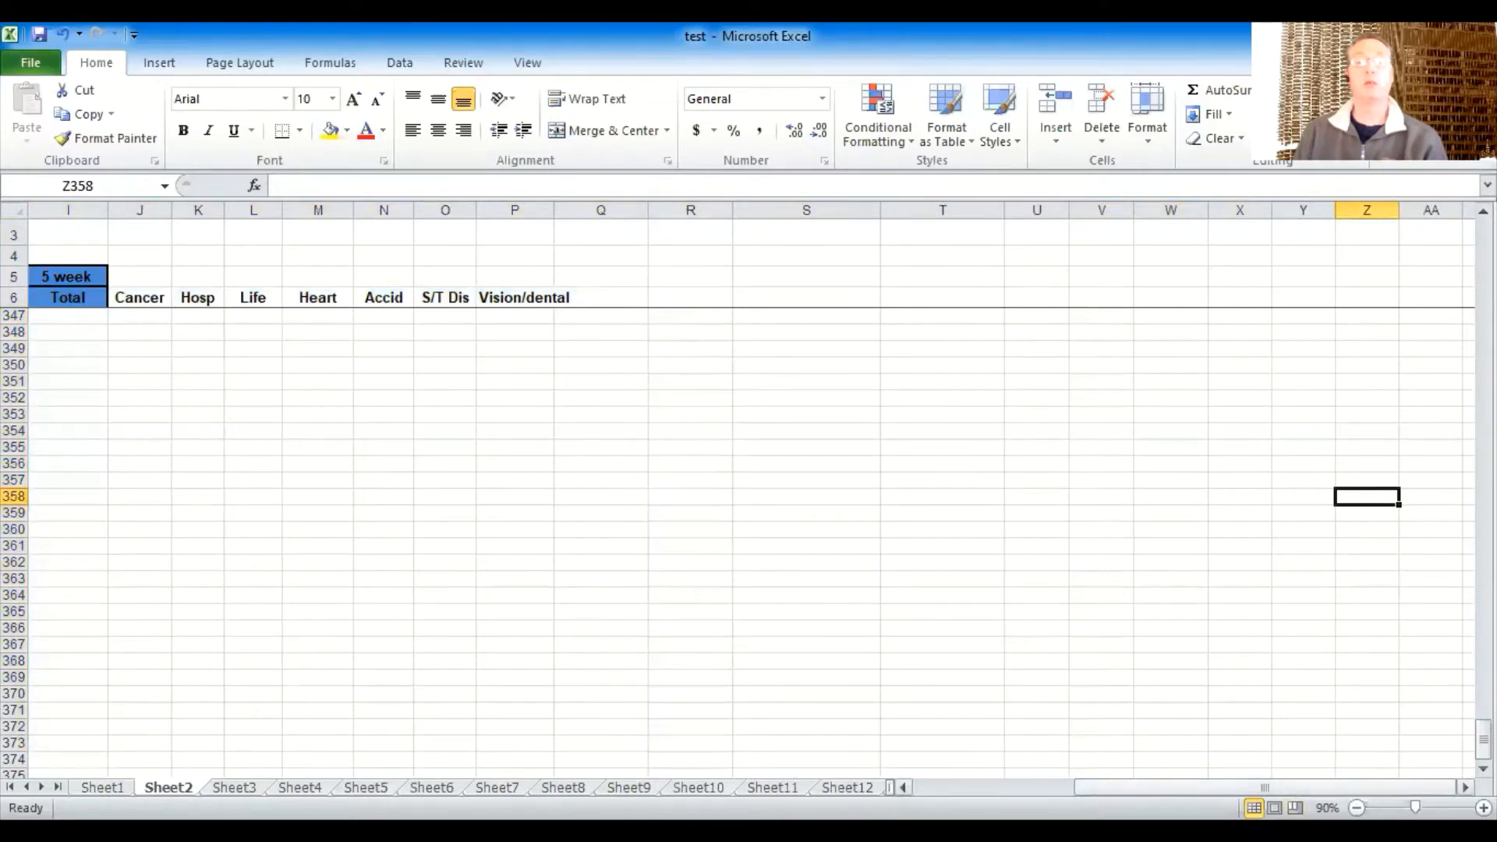
drag(1265, 788, 1104, 788)
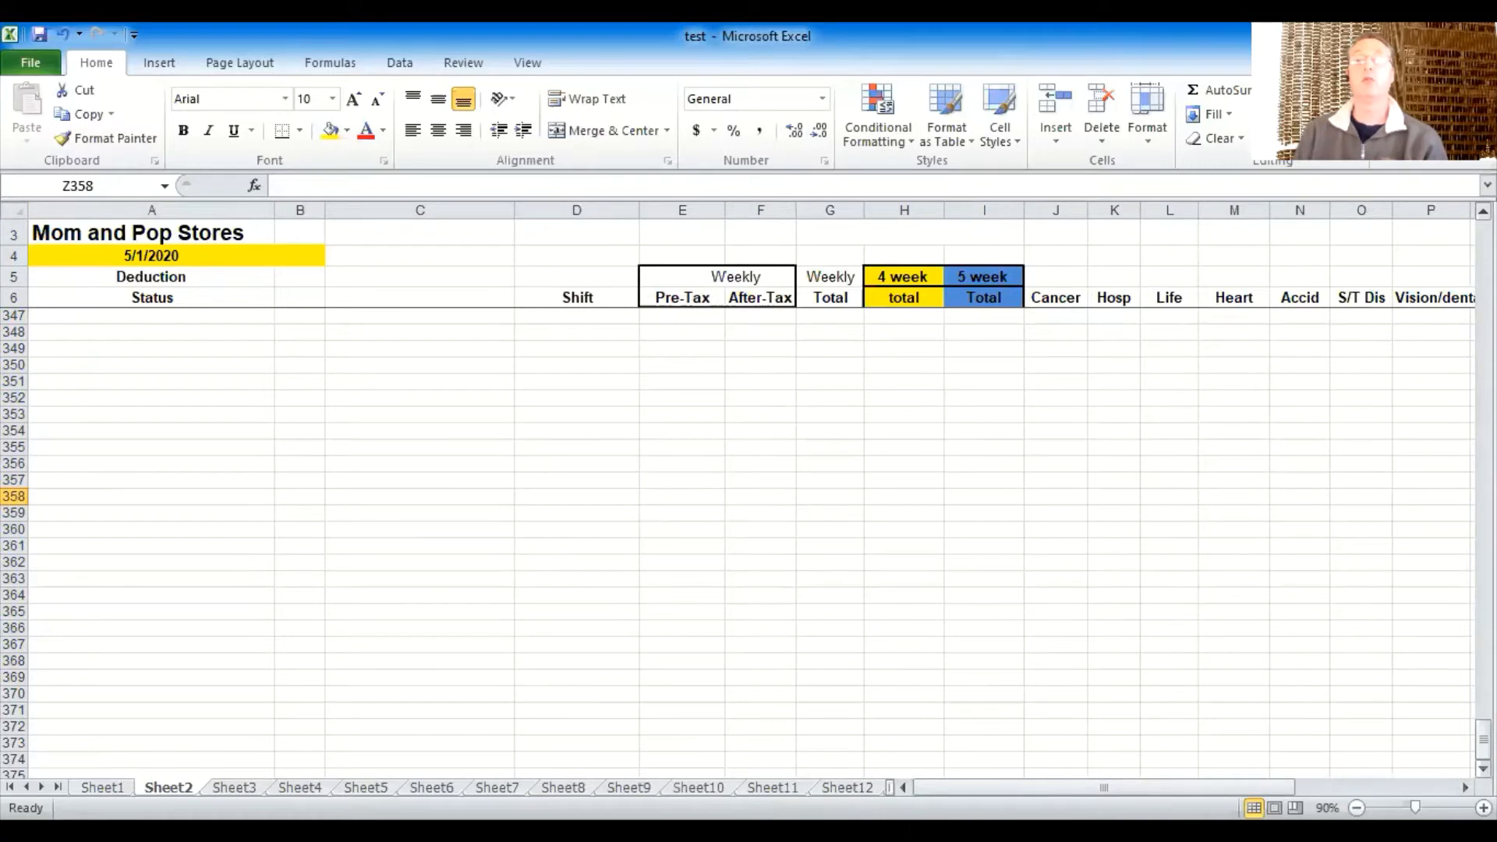
scroll(748, 538, up, 9)
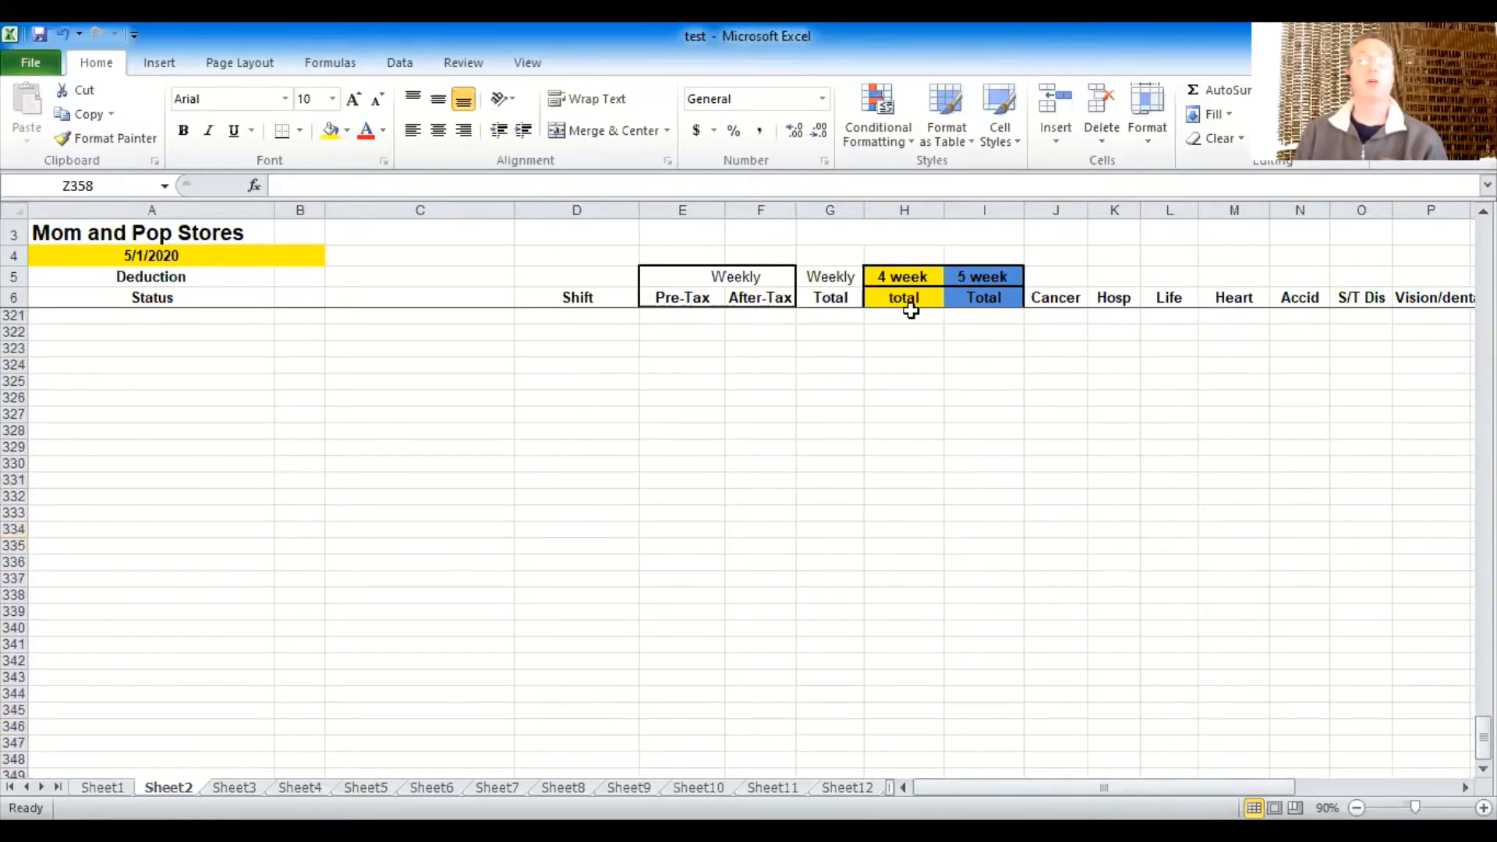
drag(1483, 737, 1483, 234)
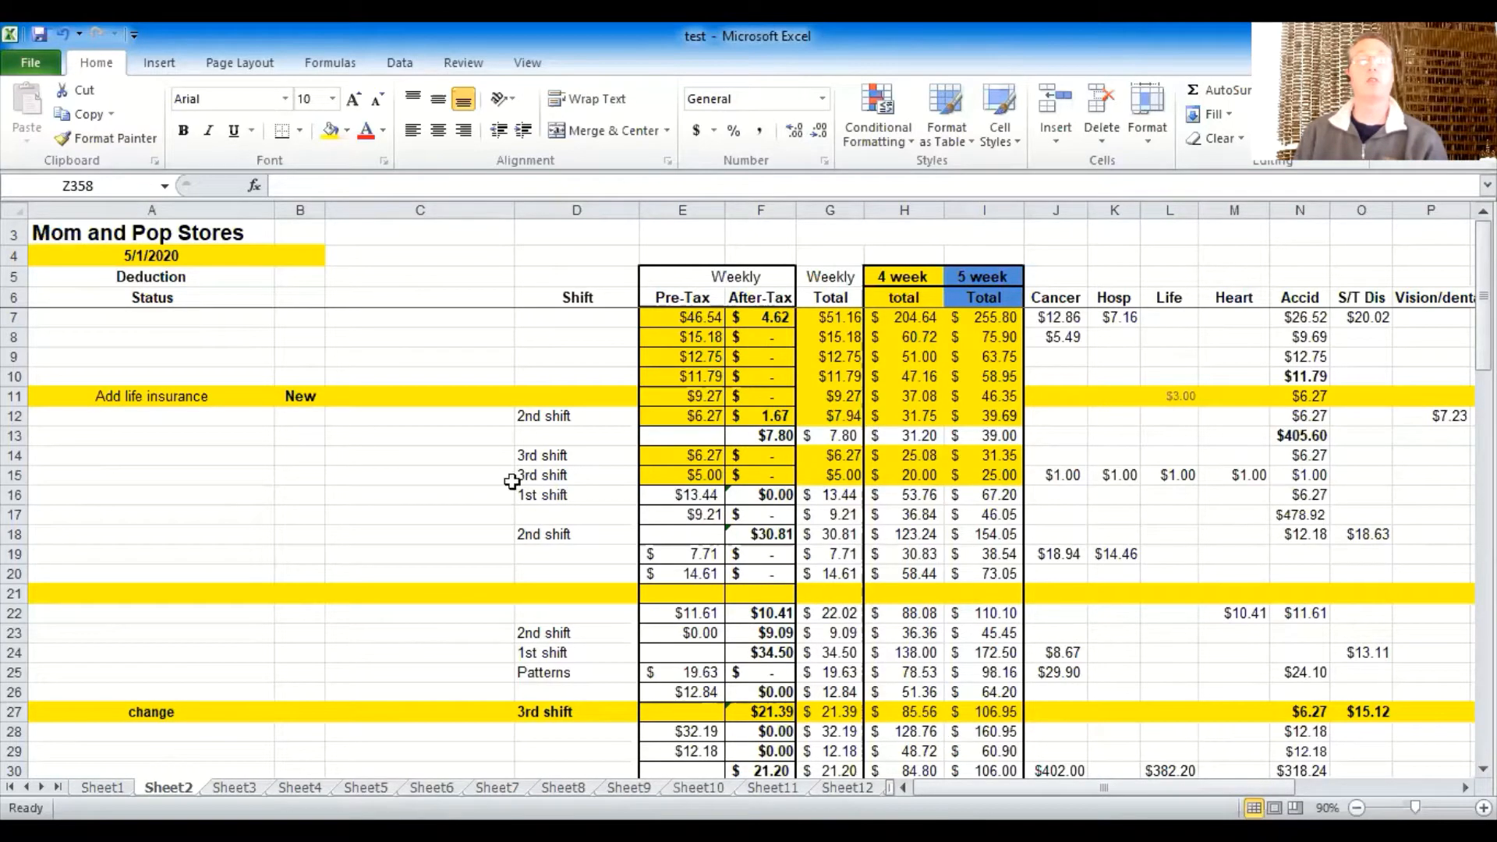
- Practise selecting the entire worksheet, then only column C, row 14 and row 18, and finish by selecting a single cell
click(13, 211)
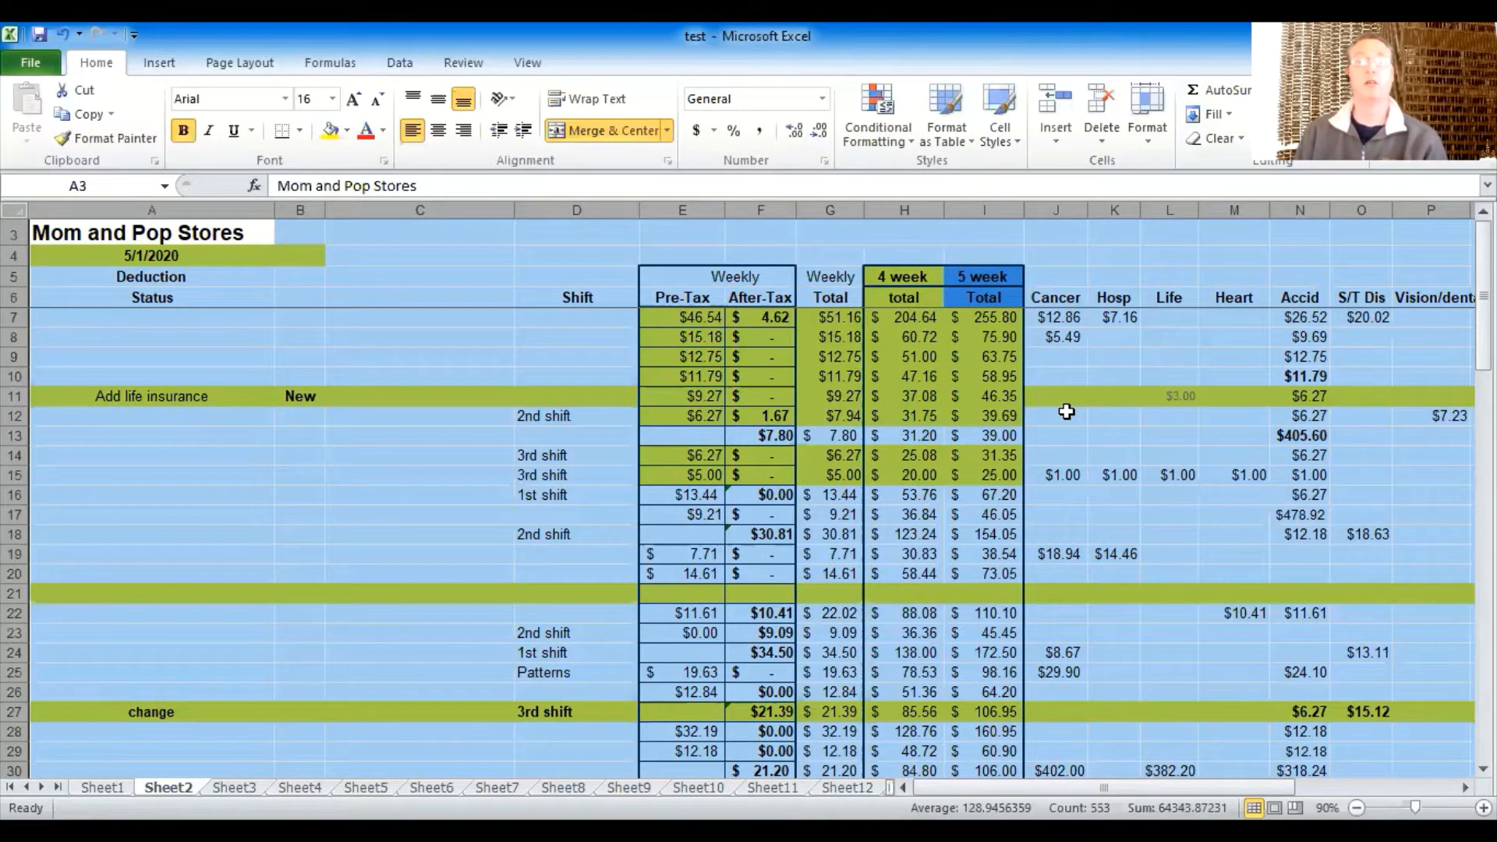
click(425, 473)
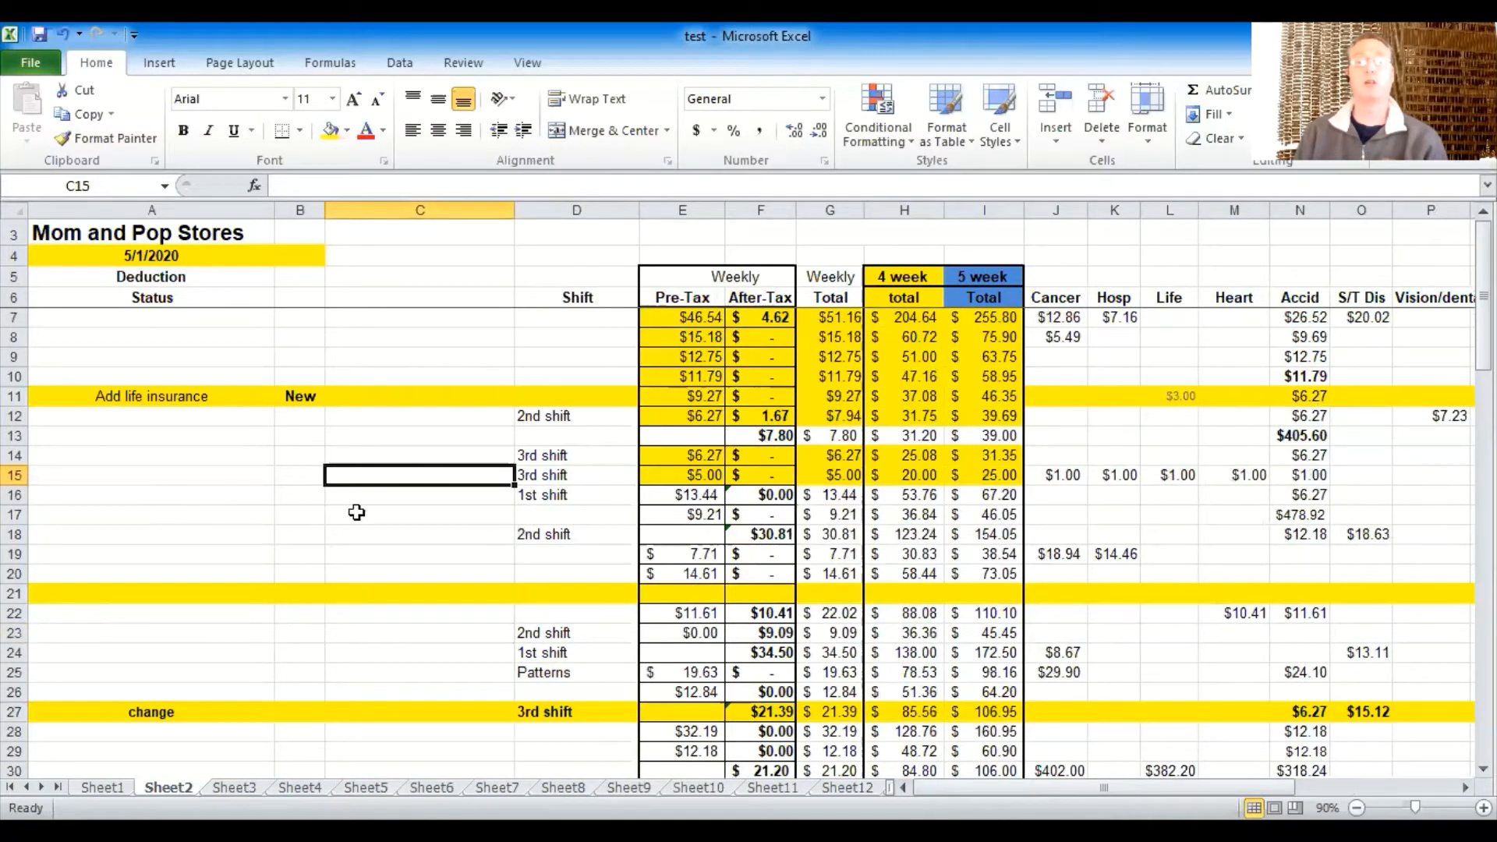
click(418, 207)
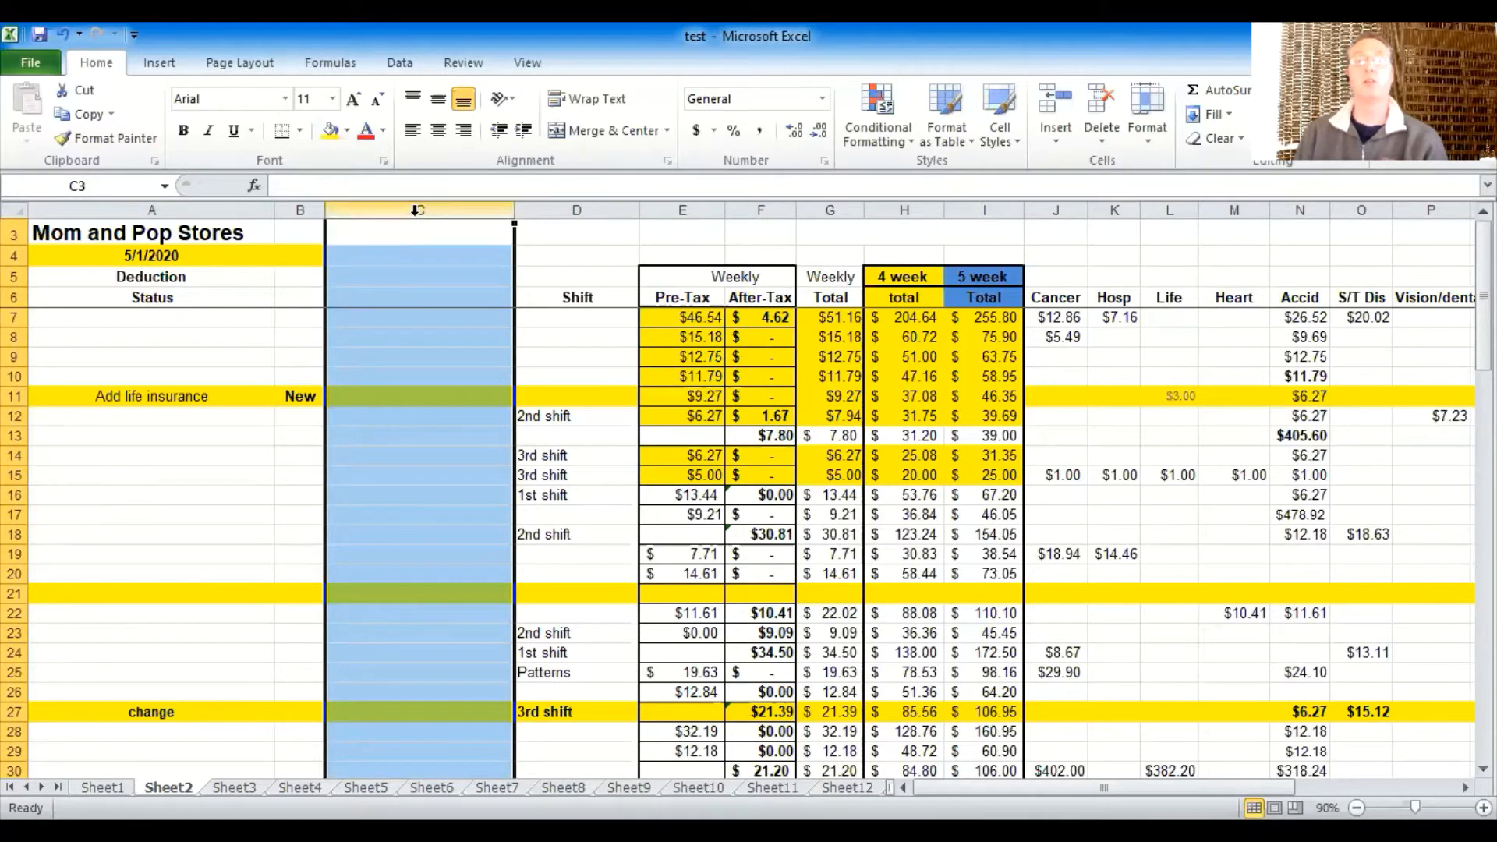
click(15, 456)
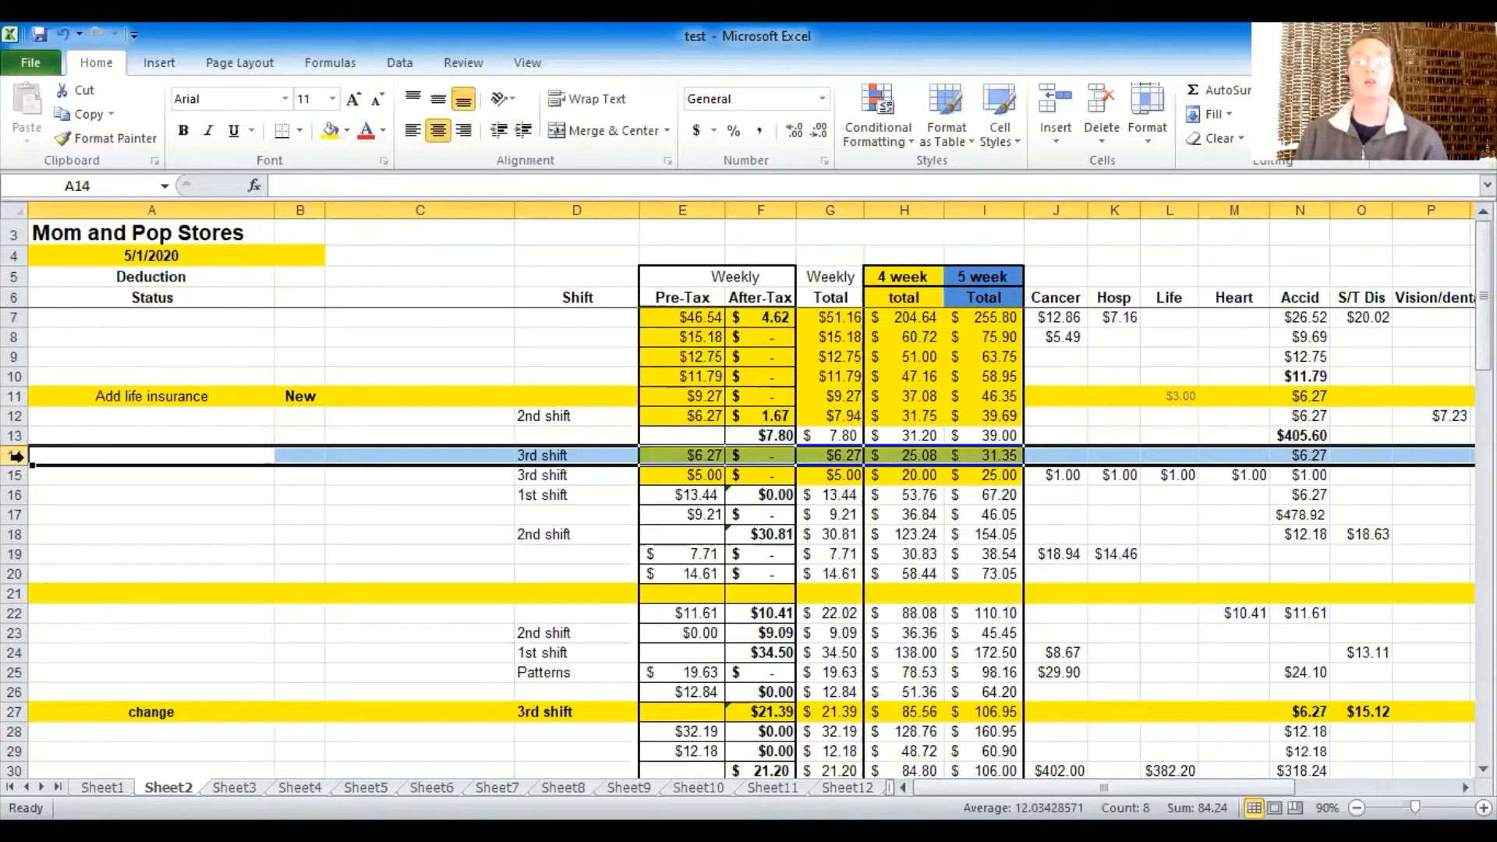
click(16, 535)
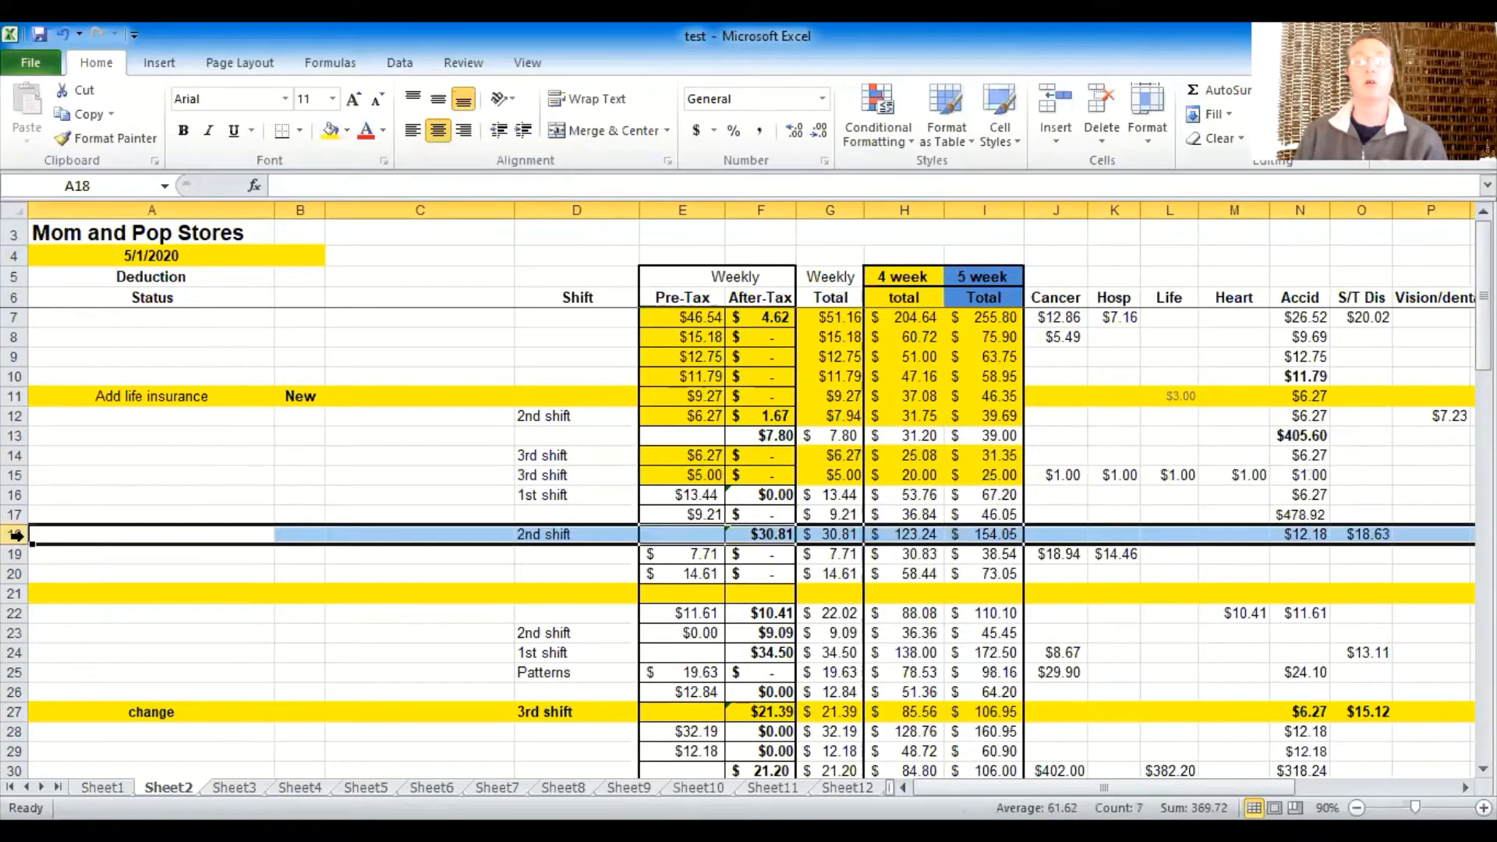
click(110, 452)
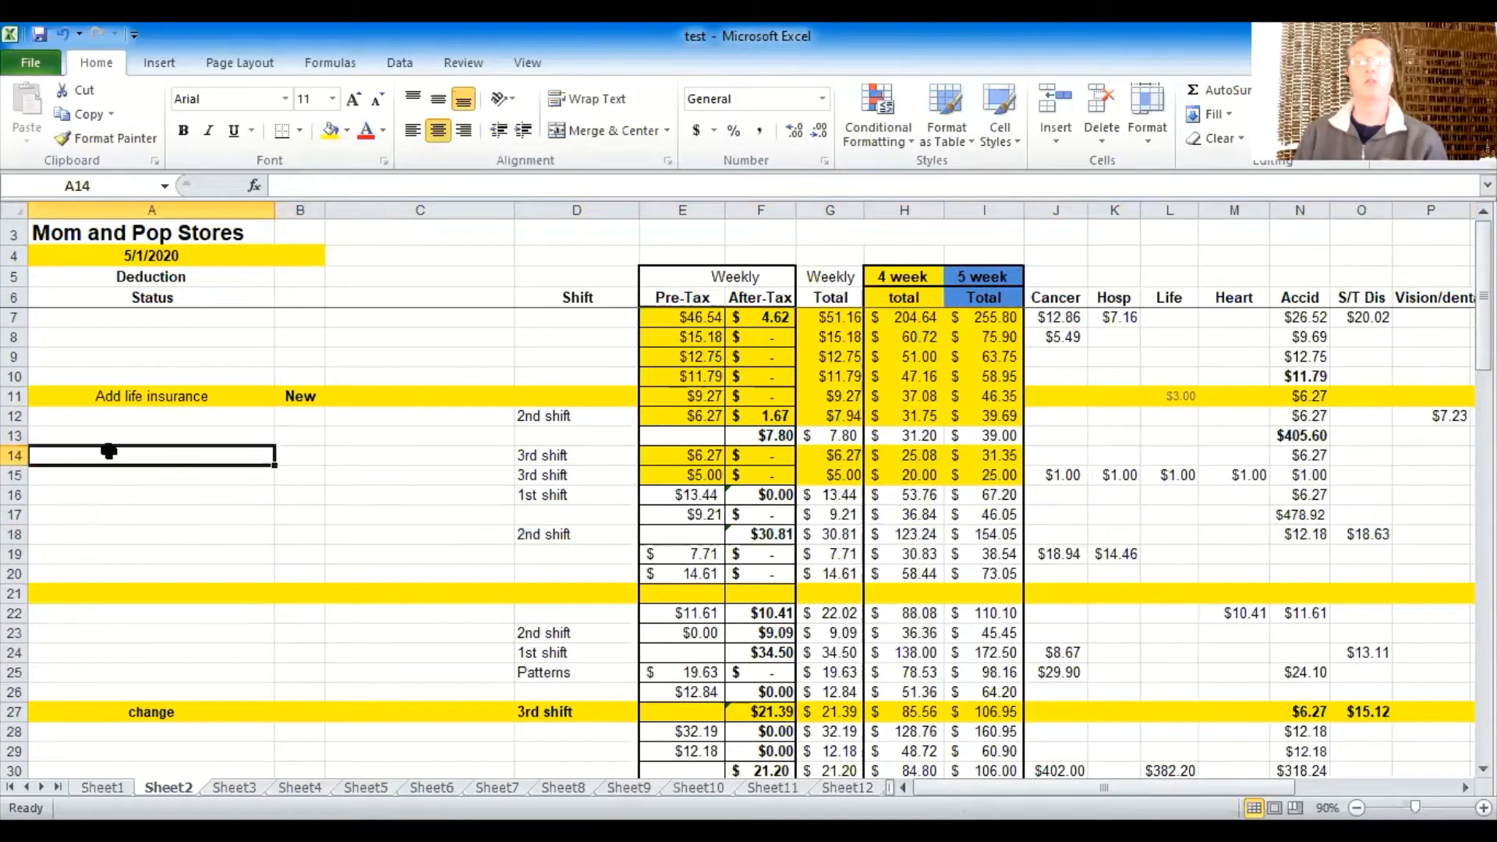
click(15, 456)
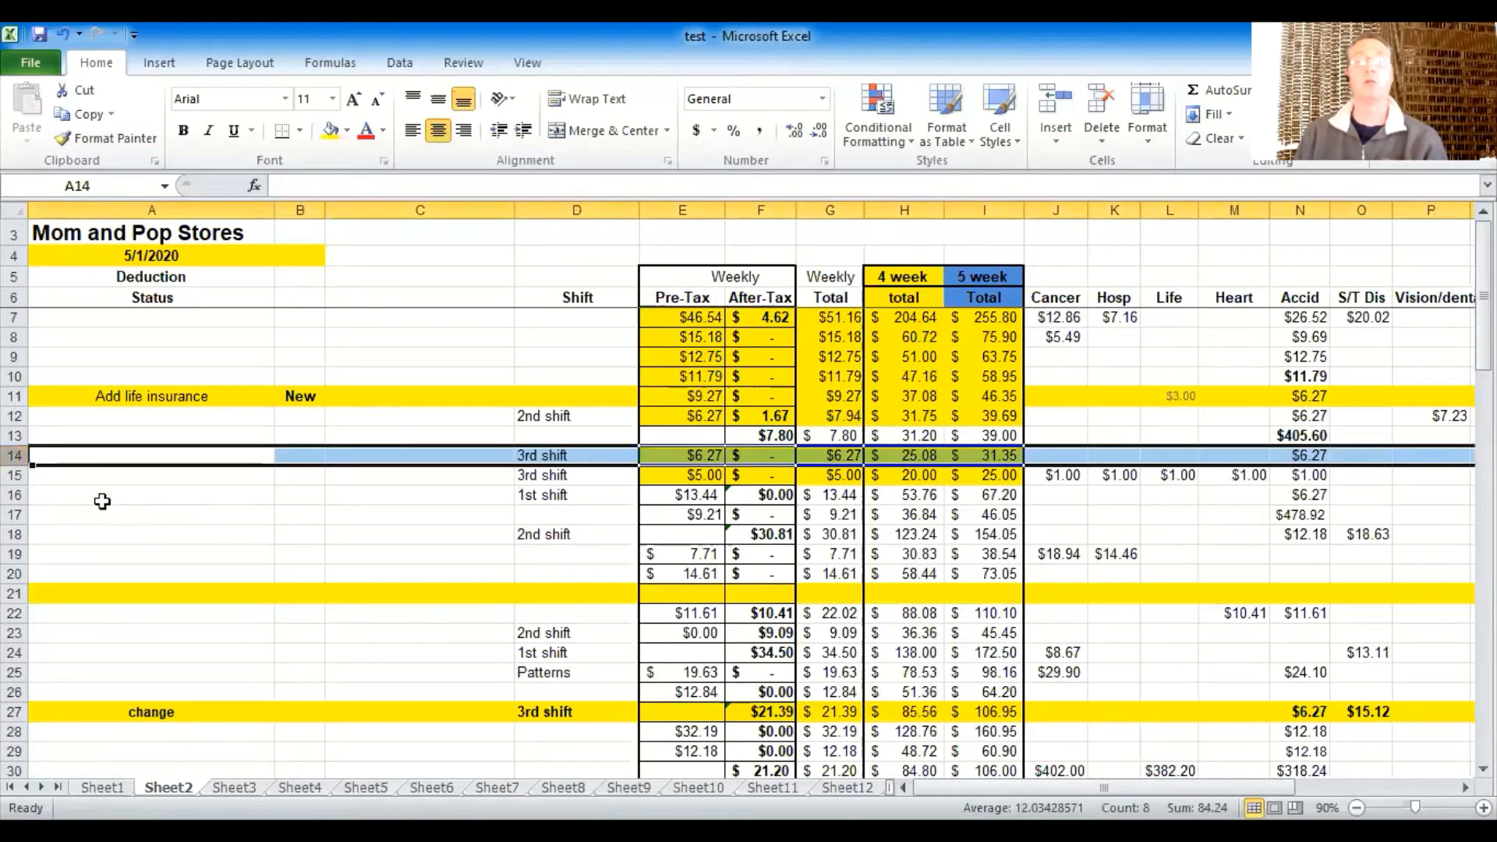
click(234, 537)
click(392, 399)
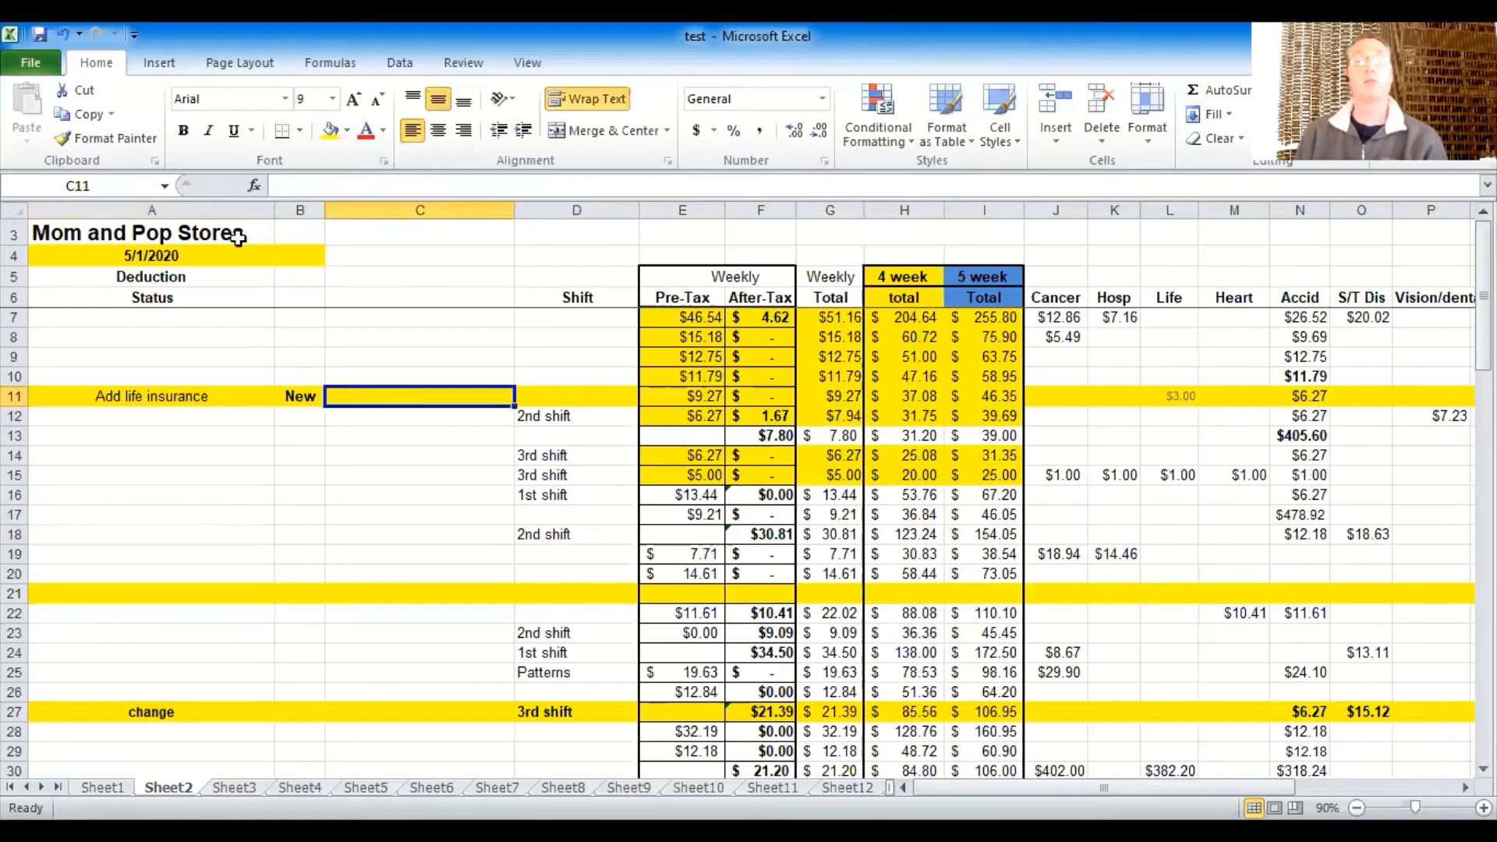
- Remove the fill color from every cell of the worksheet by applying No Fill, and clear the selection
click(11, 208)
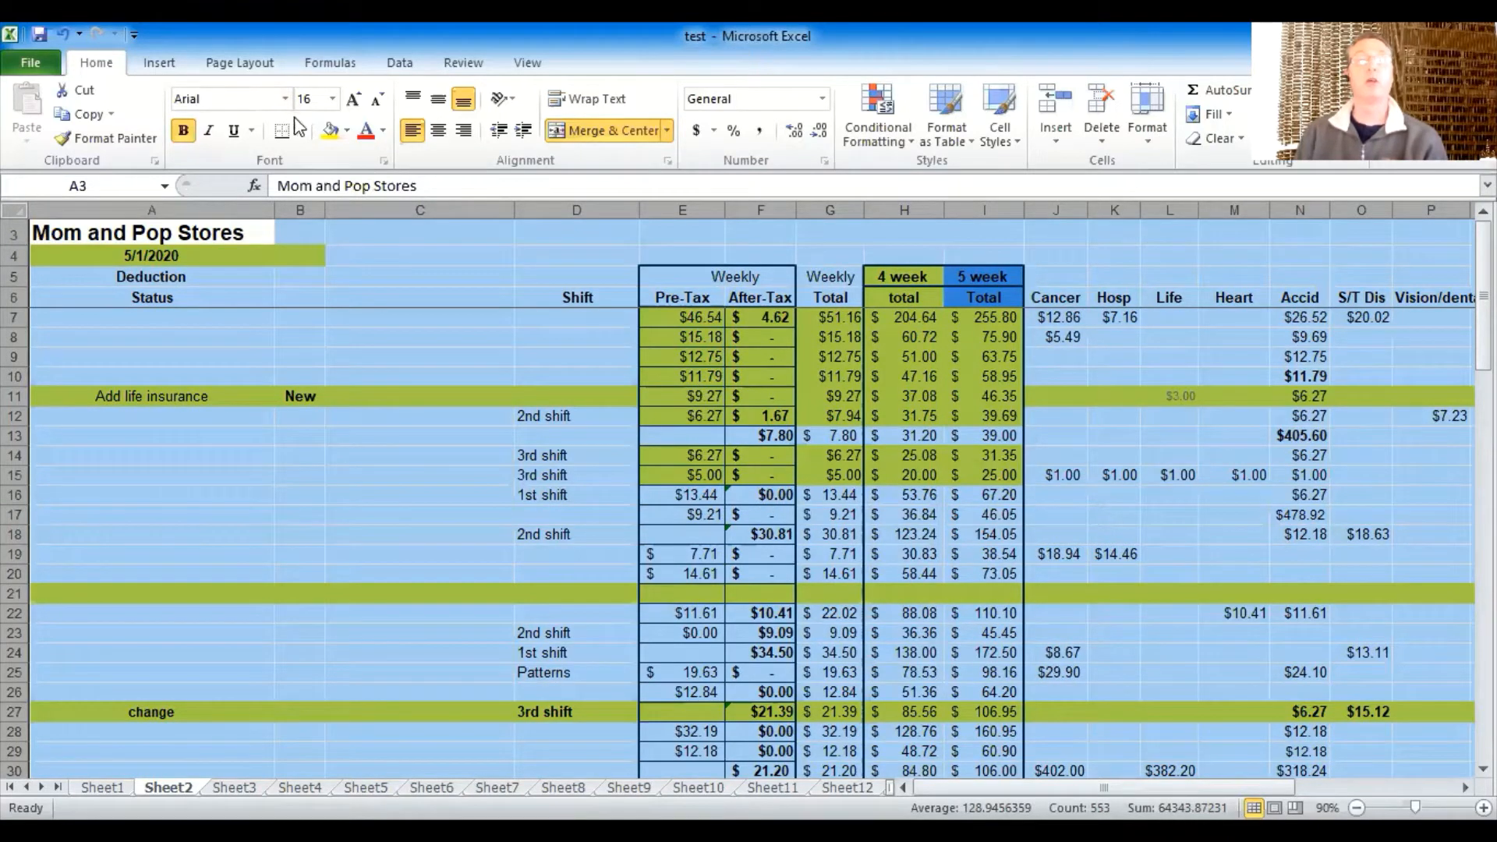
click(347, 131)
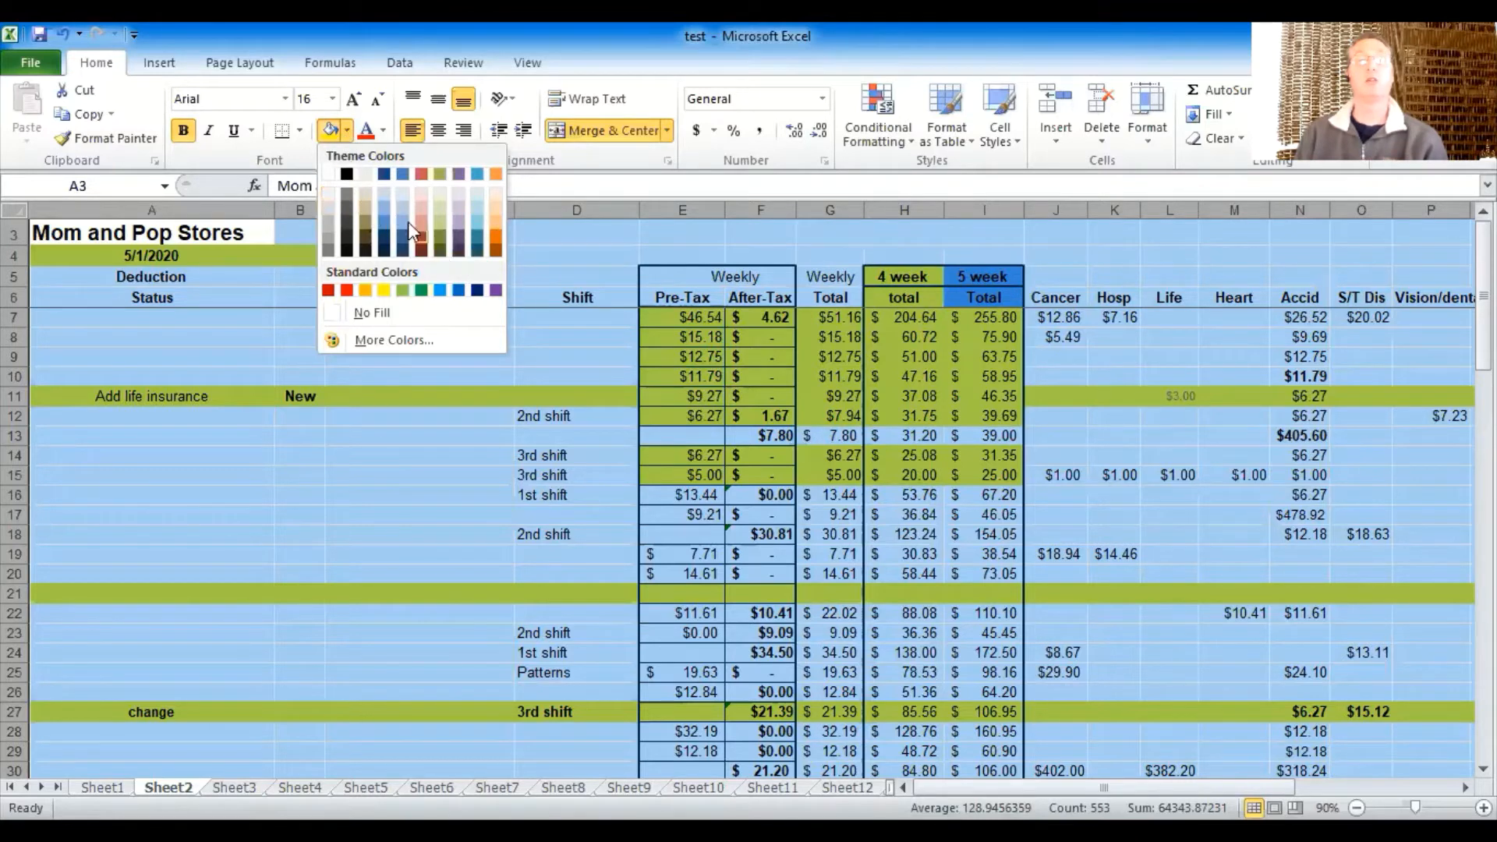
click(372, 314)
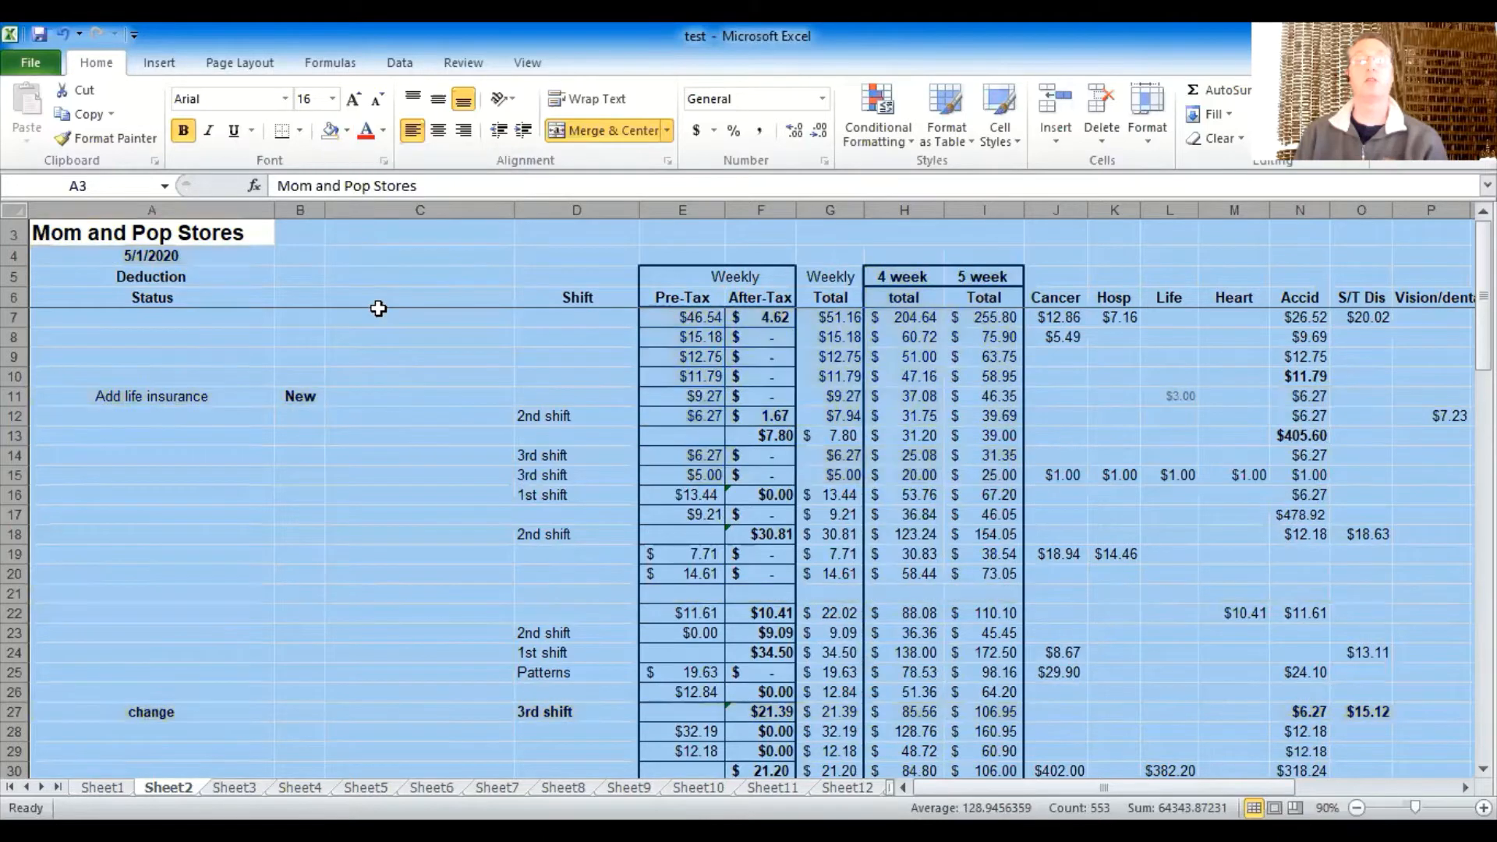
click(394, 361)
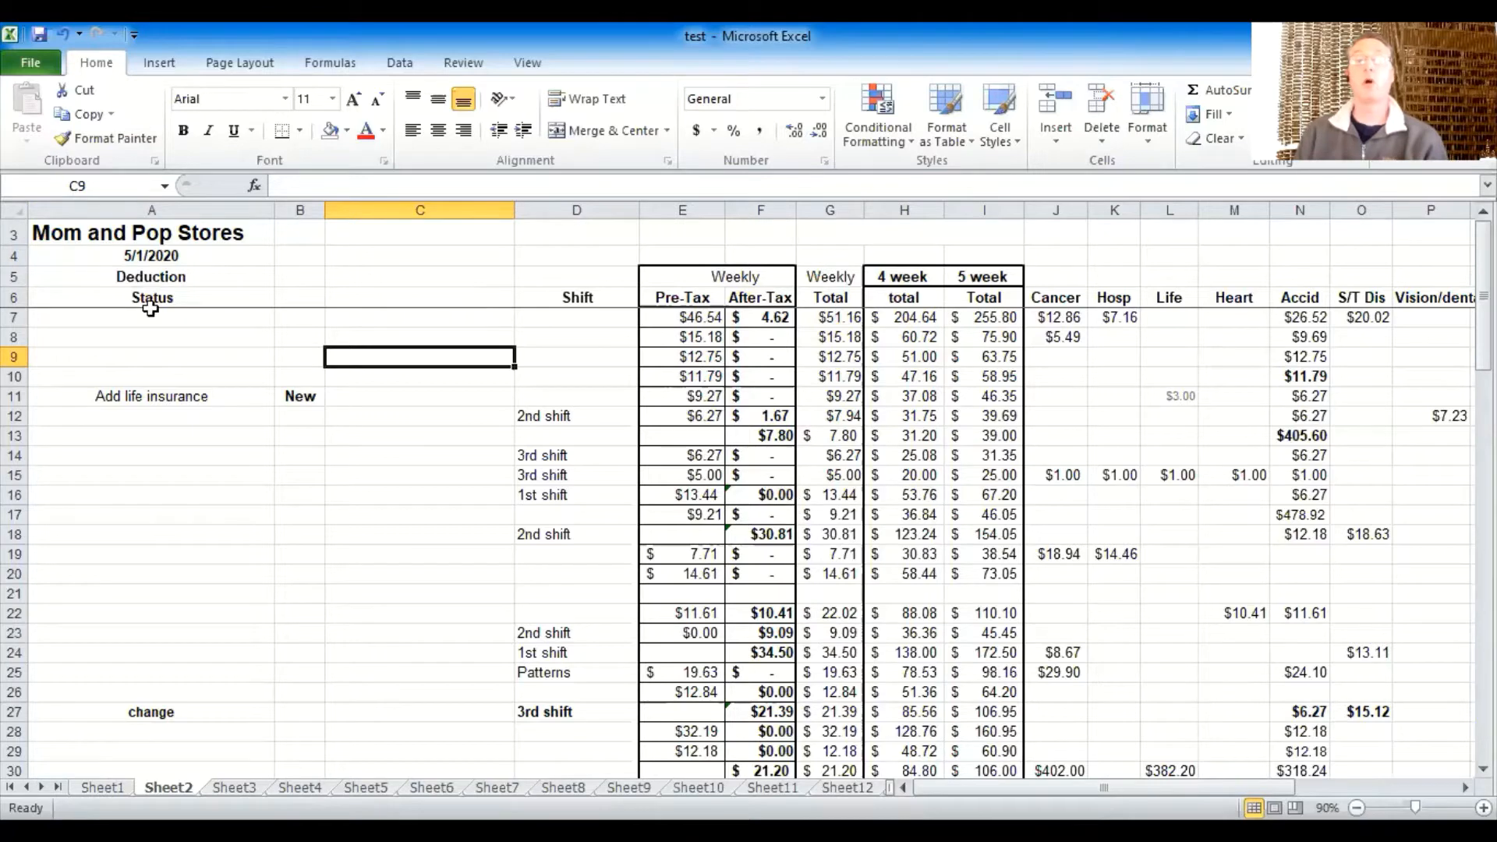
- Try Arial Rounded MT Bold, Bahnschrift SemiBold and Arial Unicode MS as fonts for the "Mom and Pop Stores" title in A3
click(152, 233)
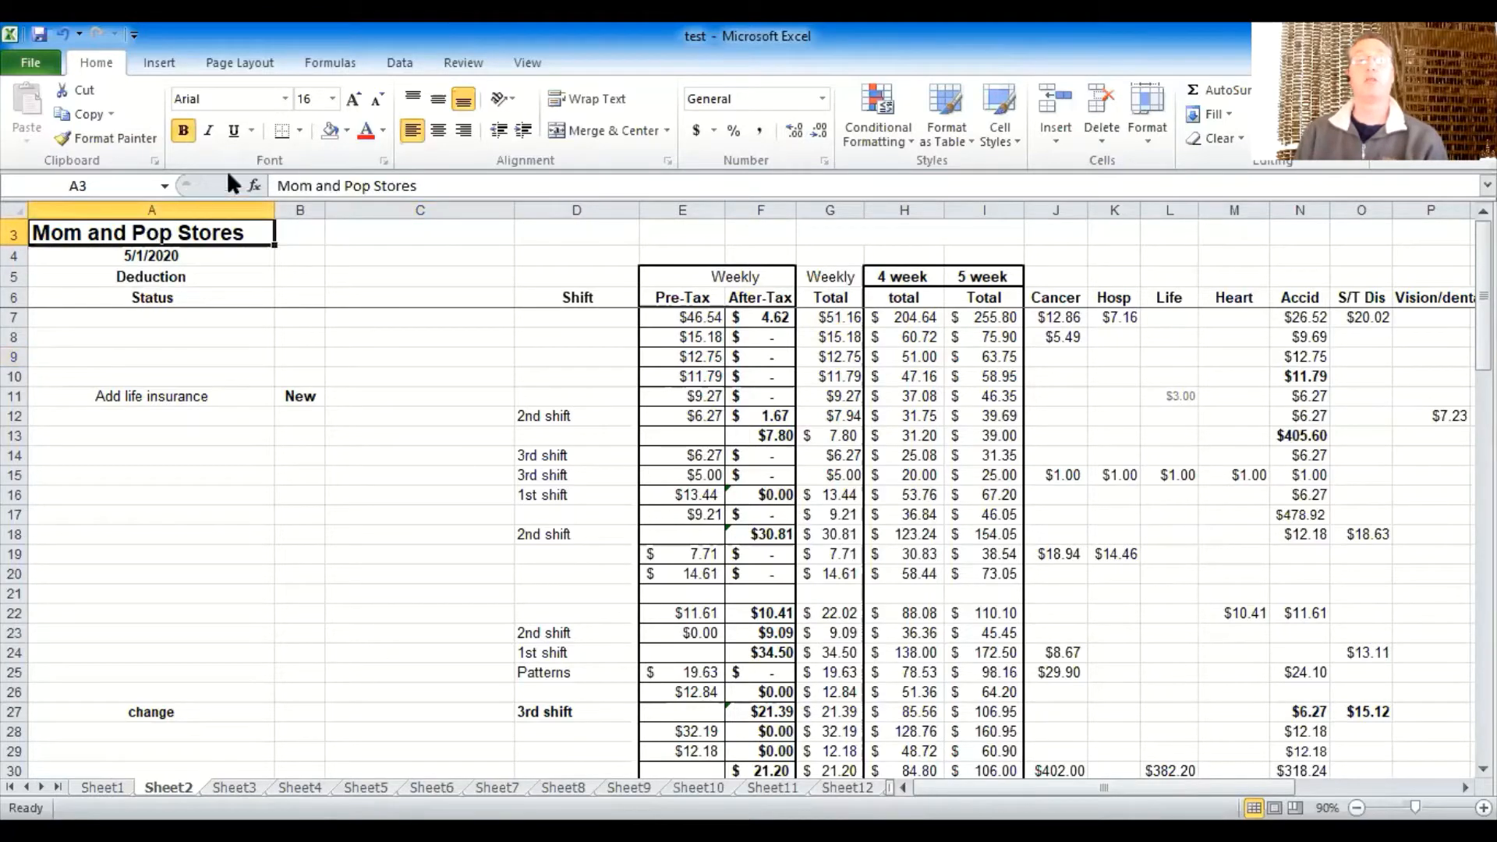
click(285, 101)
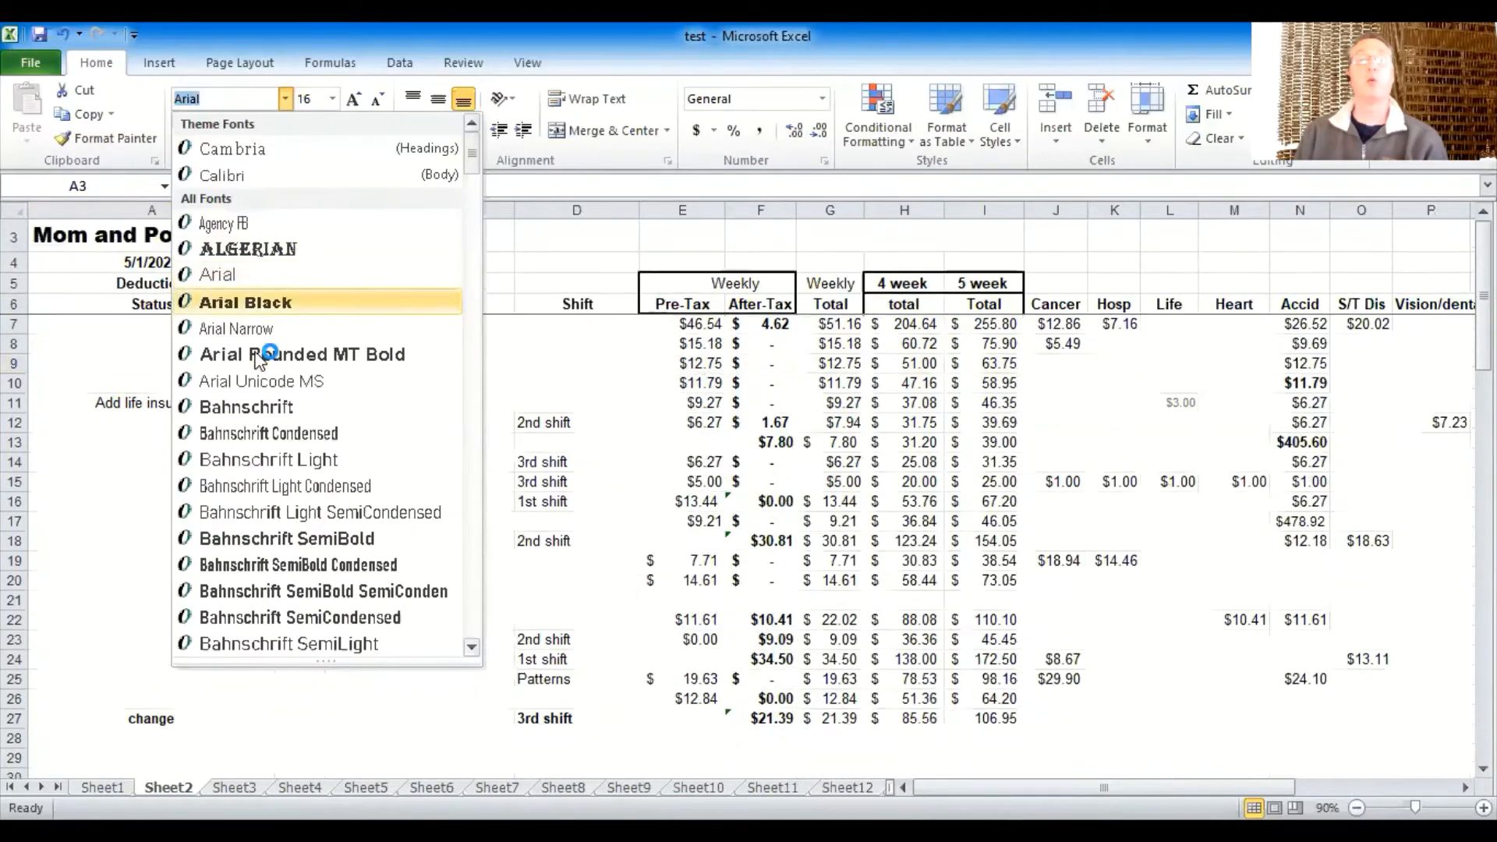
click(254, 348)
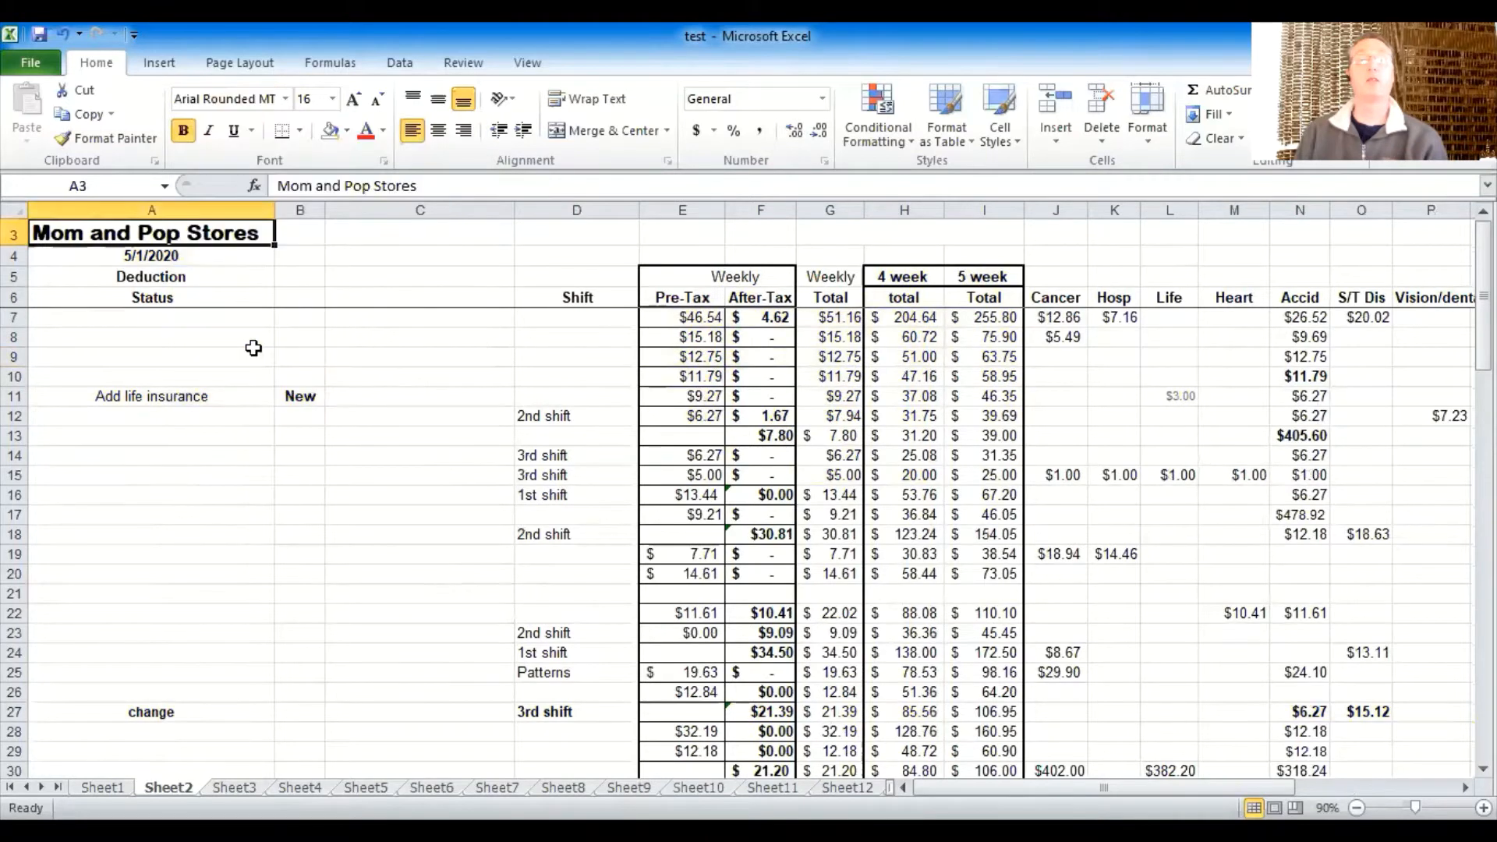
click(285, 99)
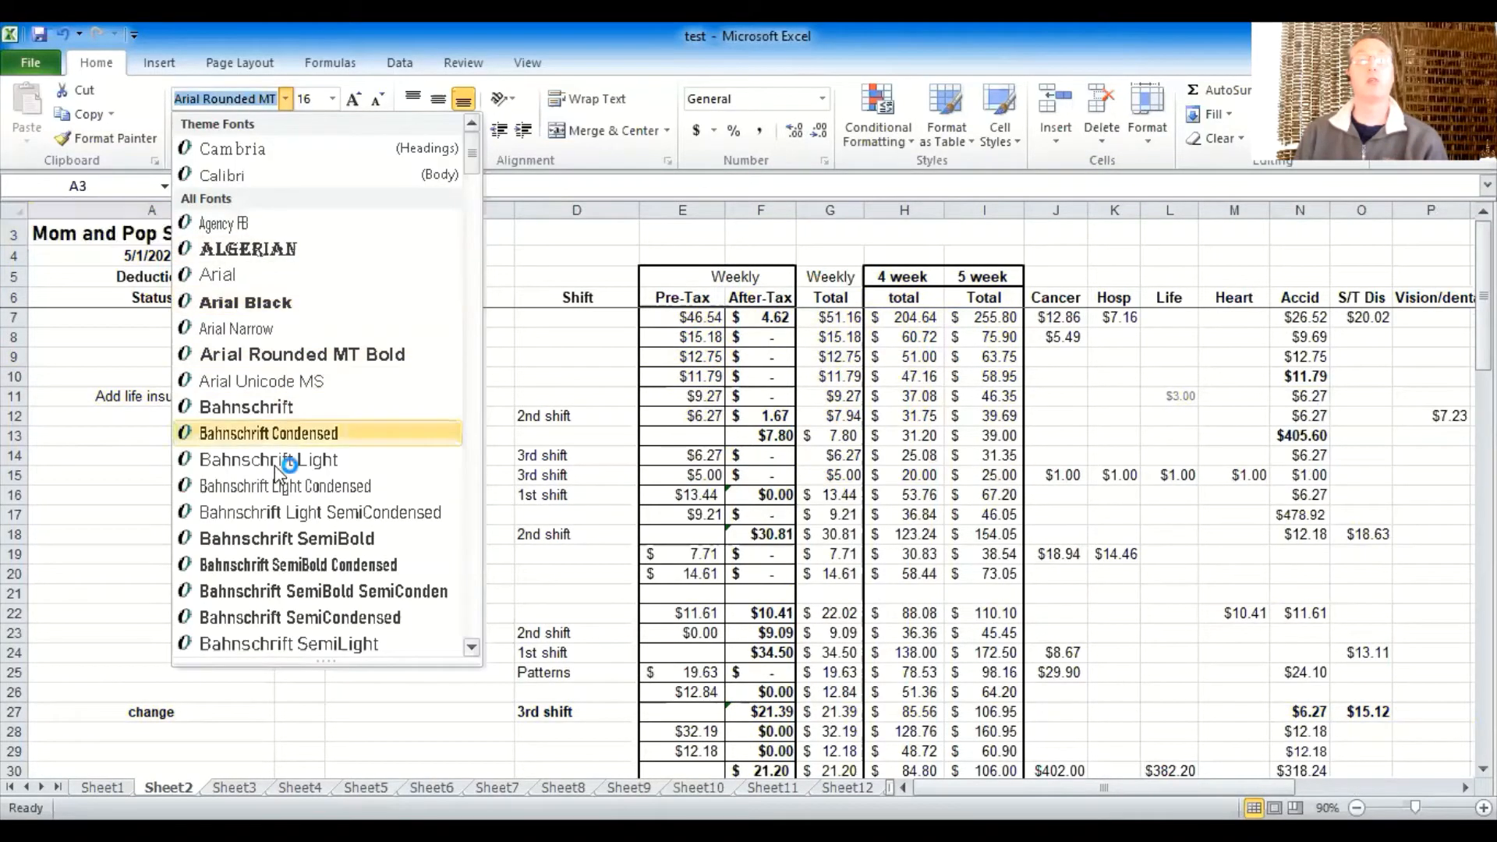
click(269, 538)
click(285, 99)
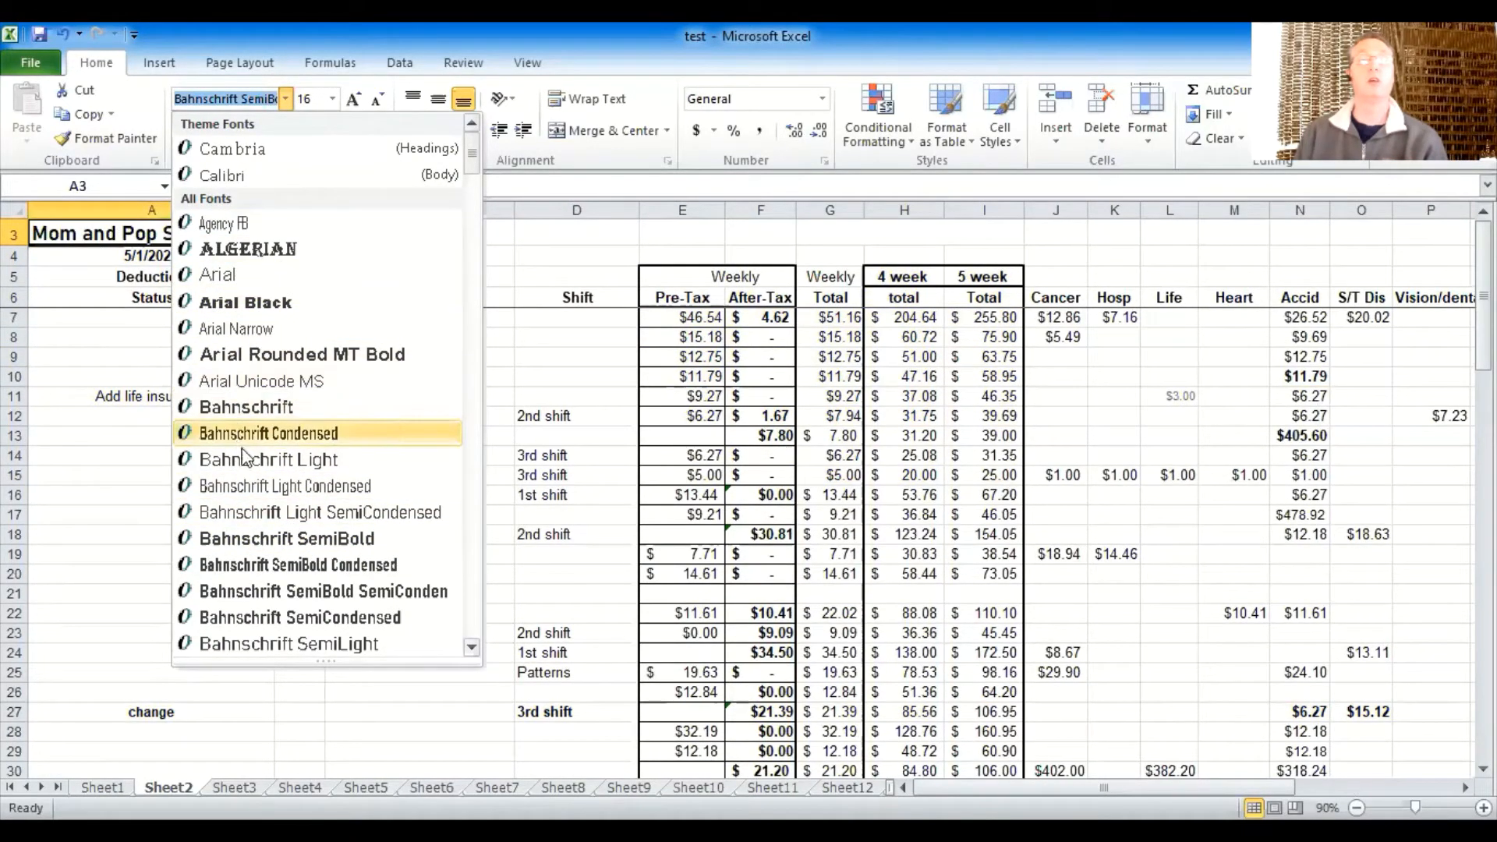
click(245, 375)
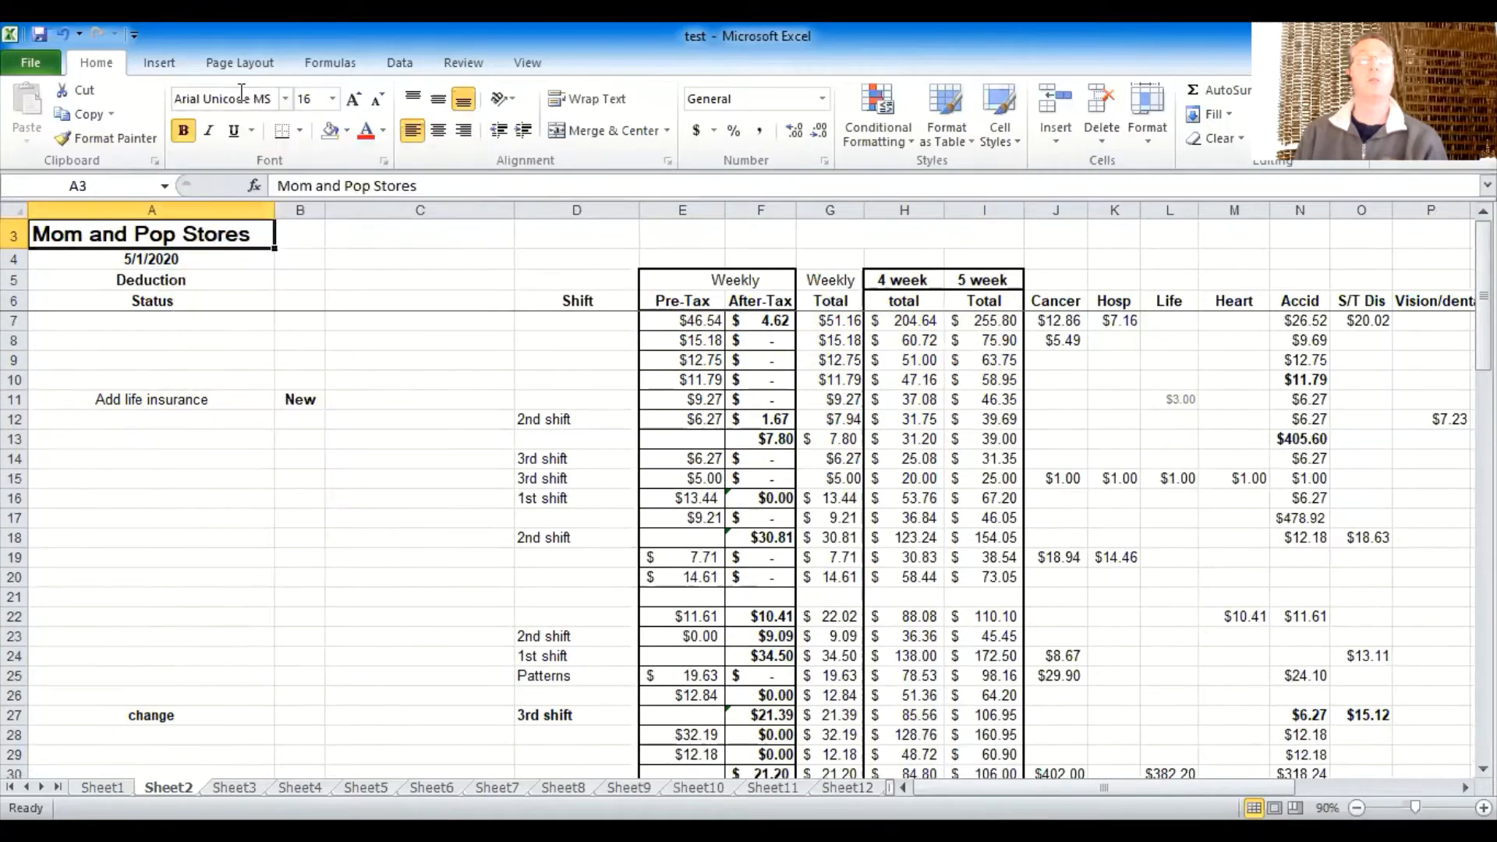
- Set the font of the "Mom and Pop Stores" title to Bahnschrift Light, and check the font of cell A11
click(285, 99)
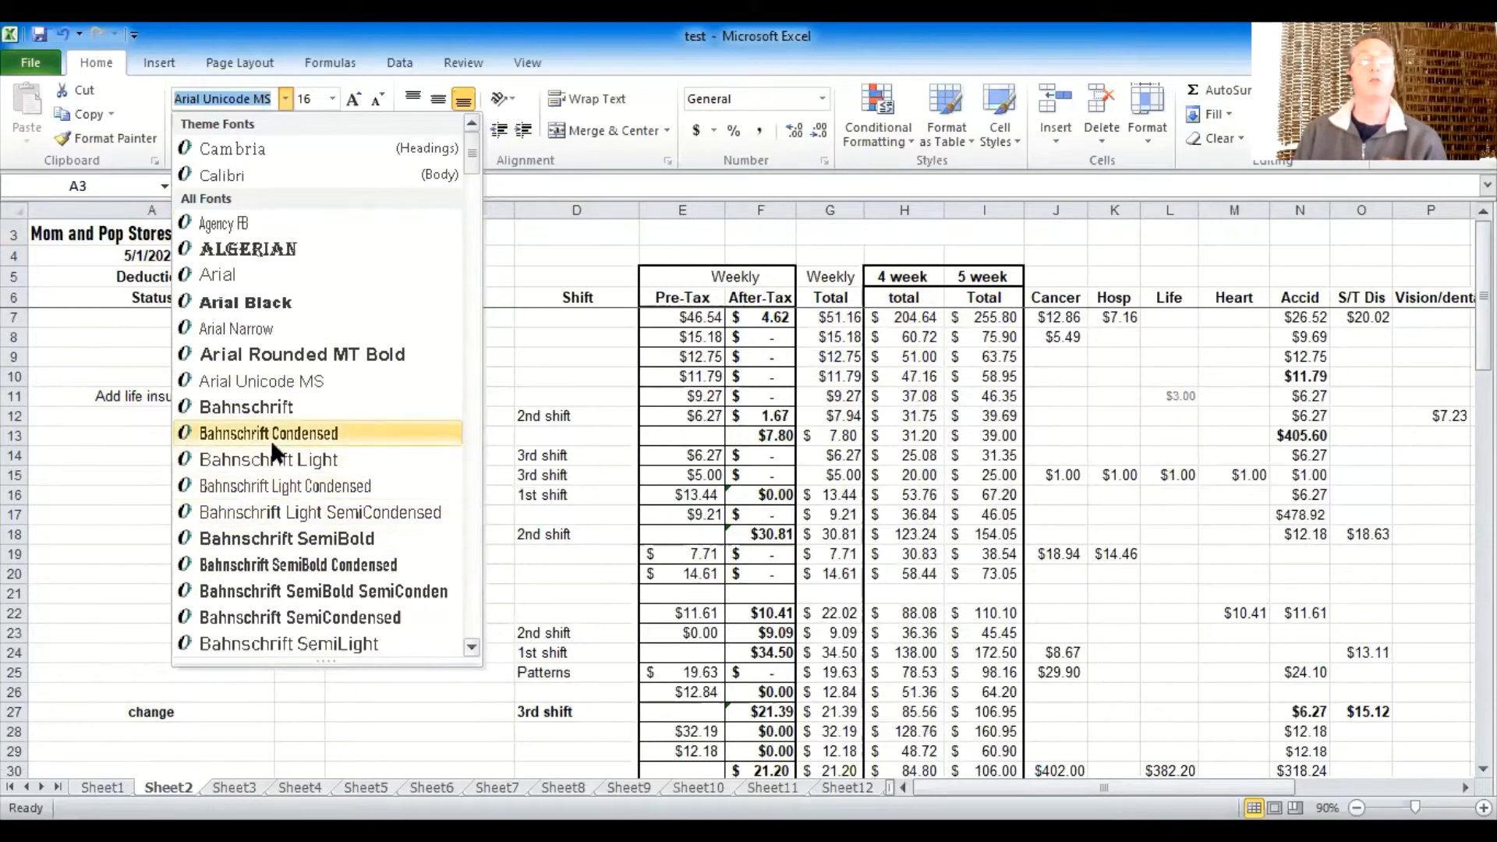
click(269, 461)
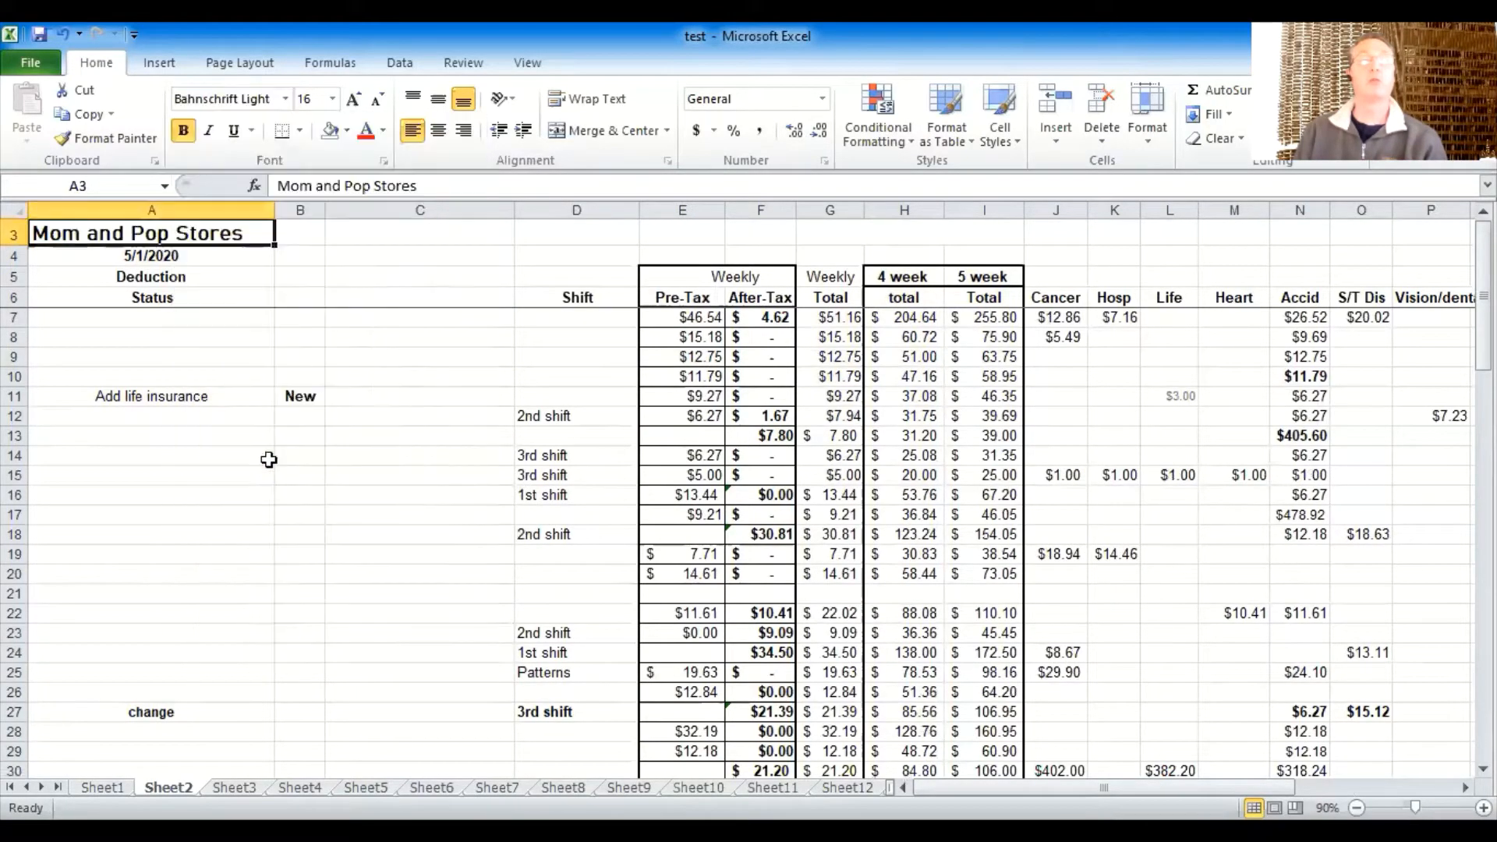
click(153, 400)
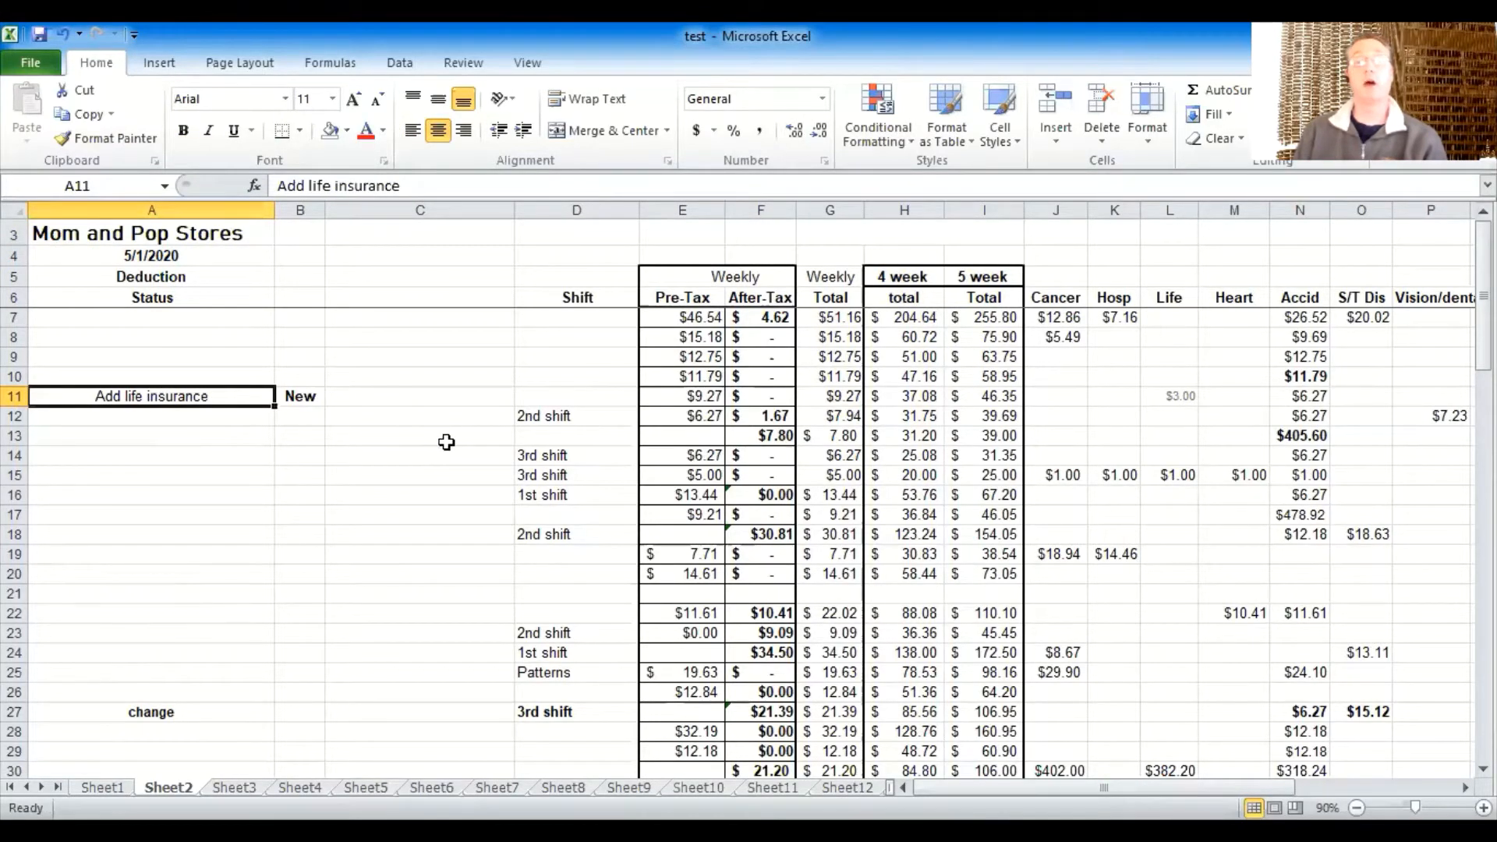
- Apply the Bahnschrift Light font to the entire worksheet and clear the selection
click(16, 212)
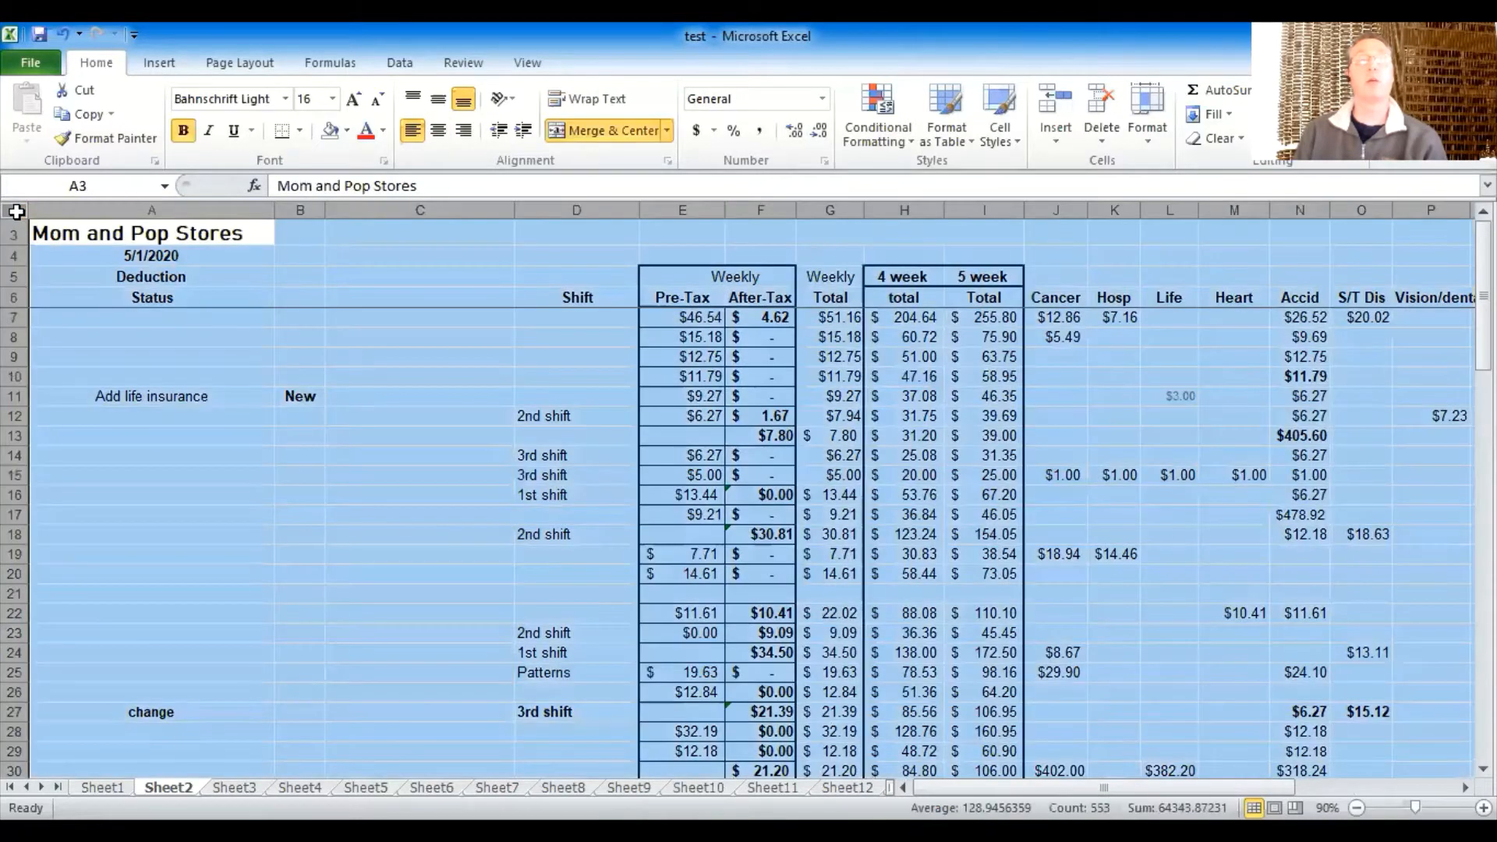
click(286, 98)
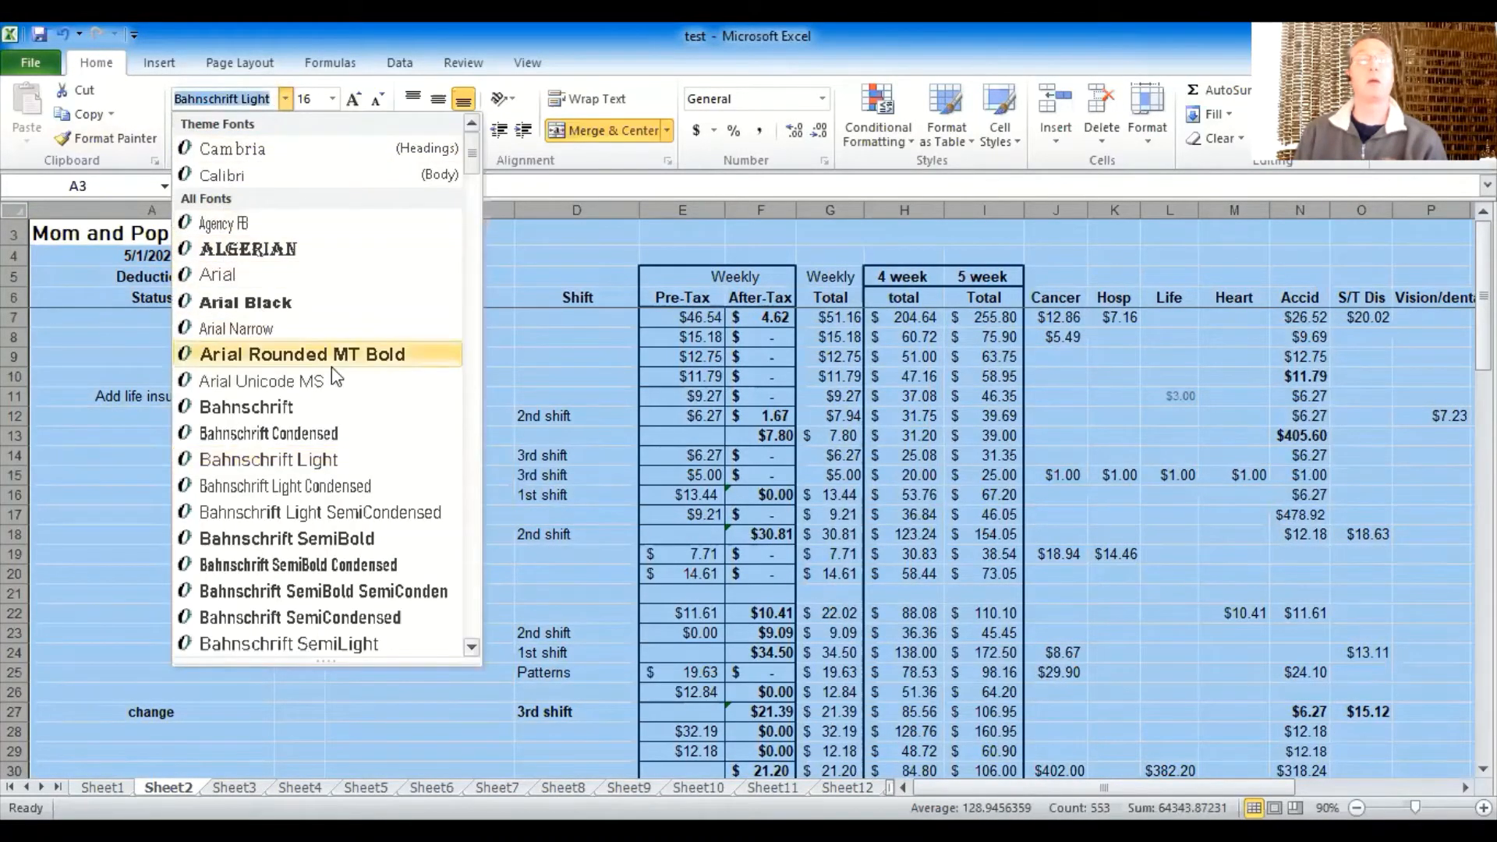
click(274, 458)
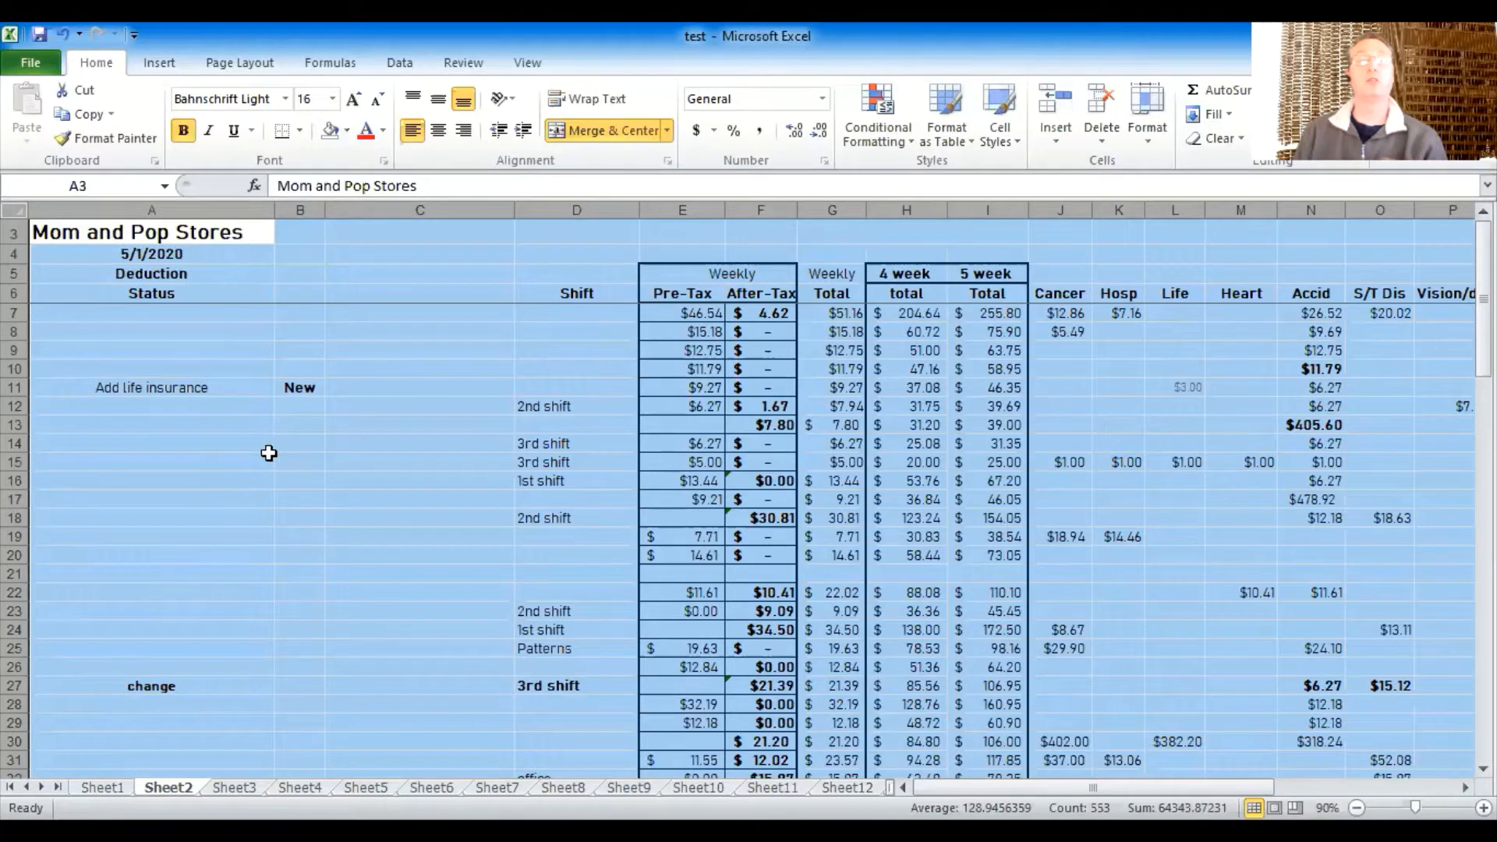
click(382, 429)
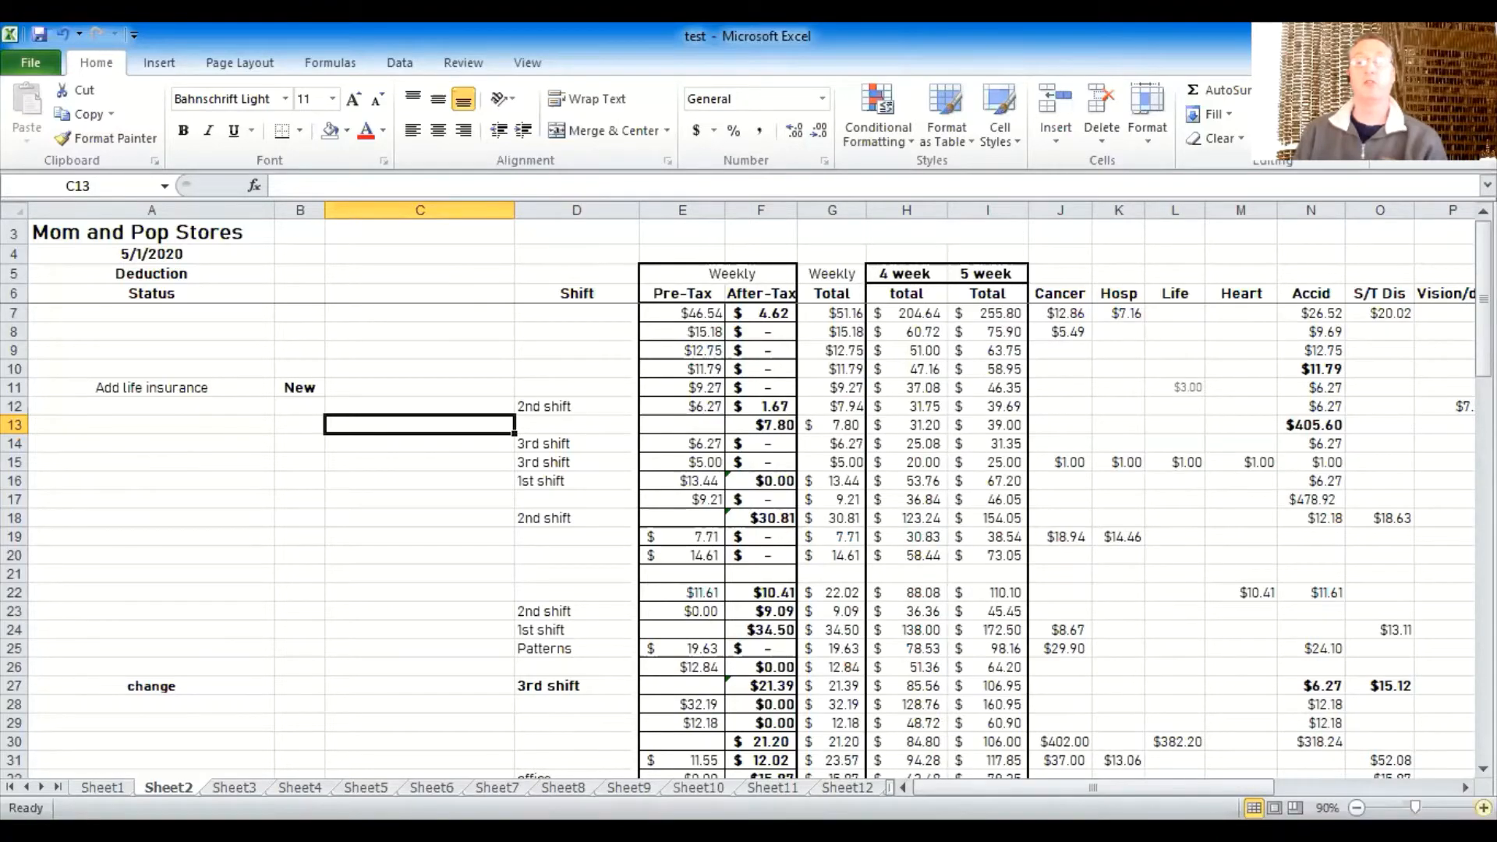
- Enlarge the worksheet view to 120% zoom
click(1484, 808)
click(1484, 807)
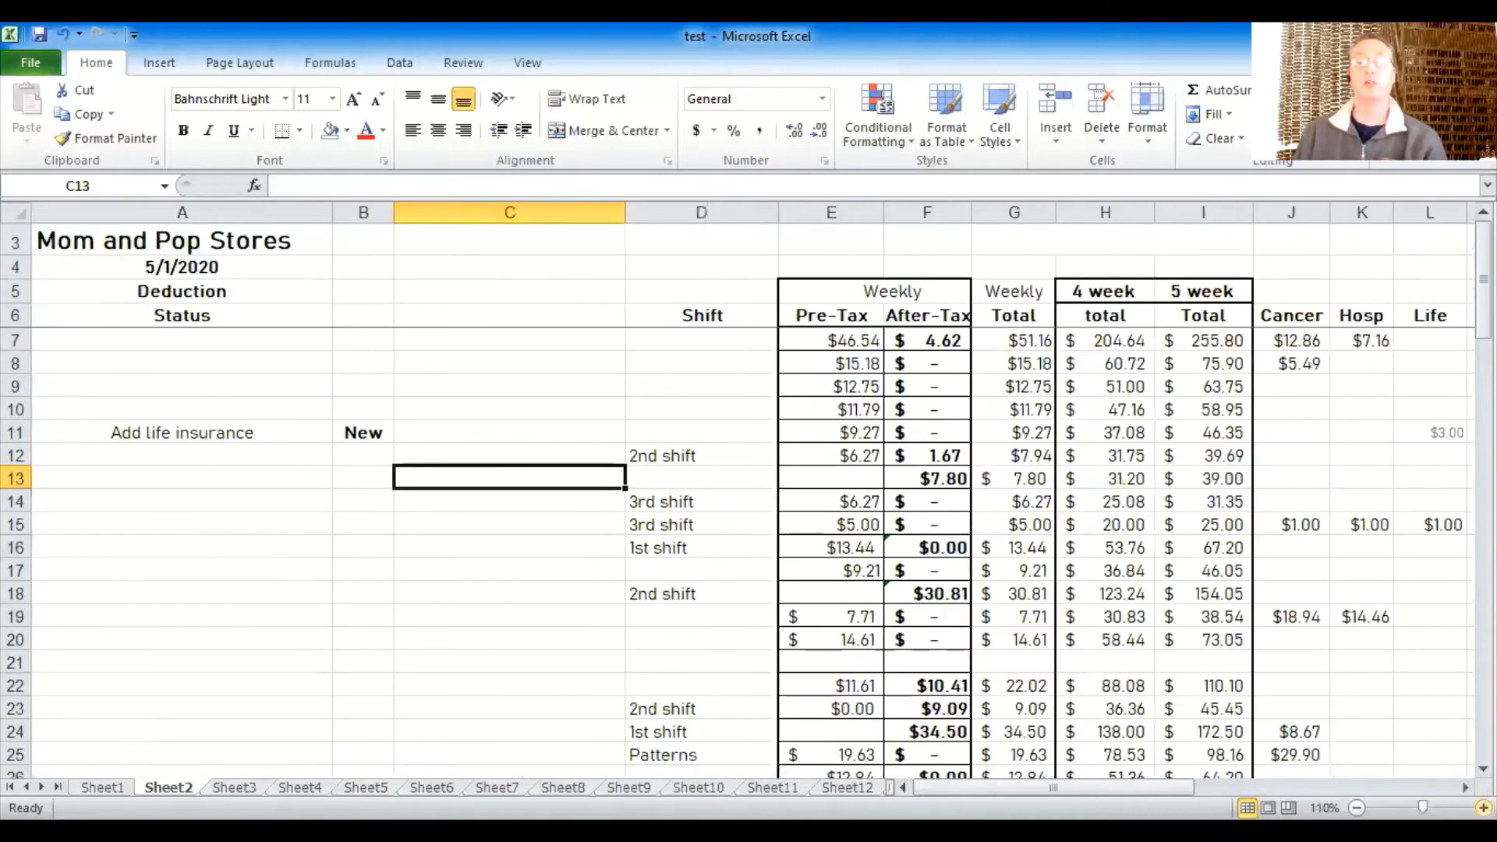
click(1484, 807)
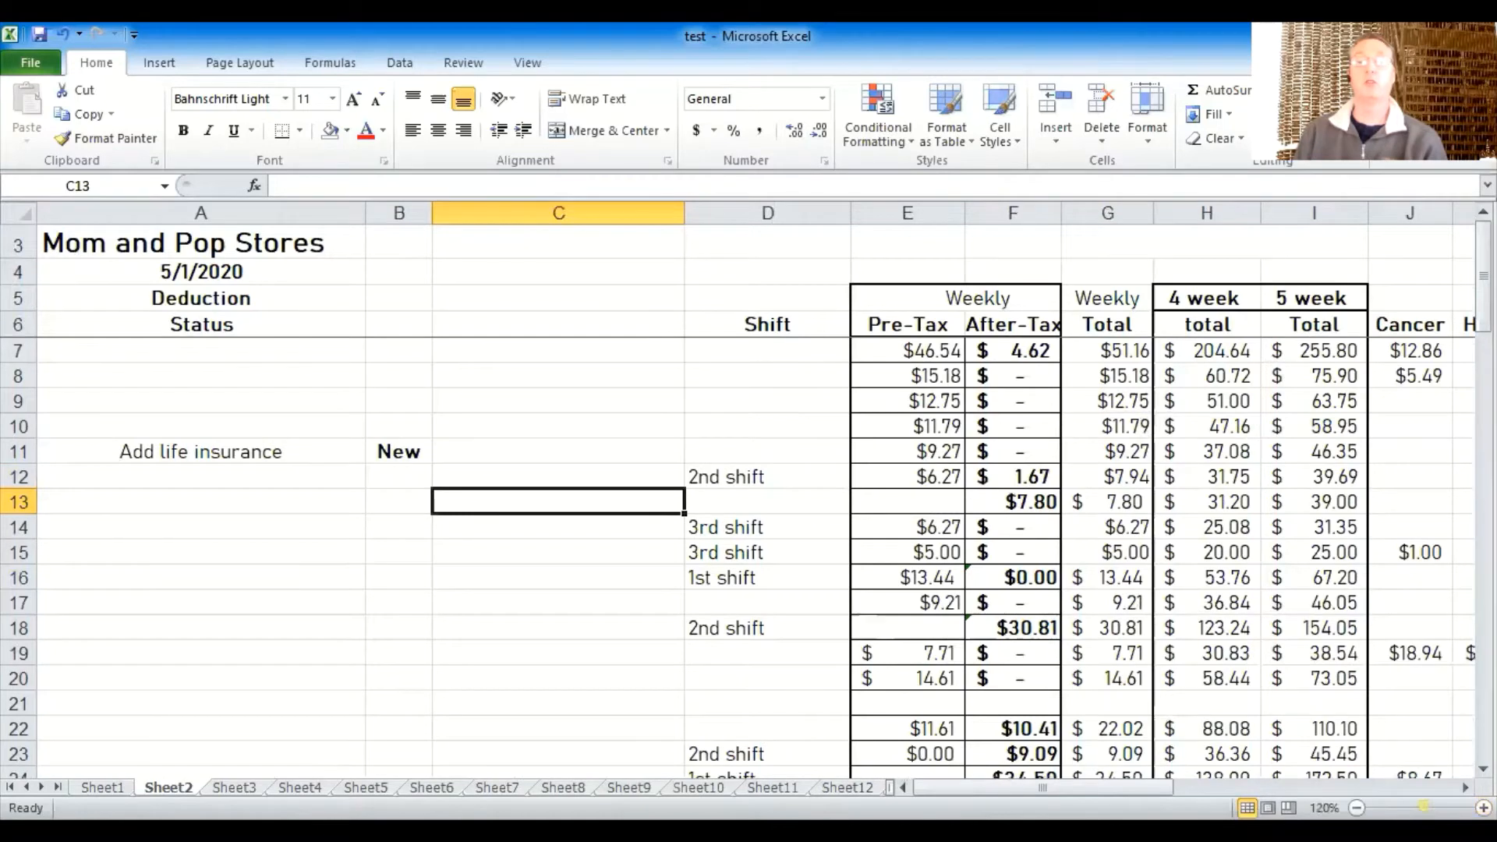
- Reduce the worksheet zoom in stages, set it back to 100%, and select a blank cell in column C
click(1357, 808)
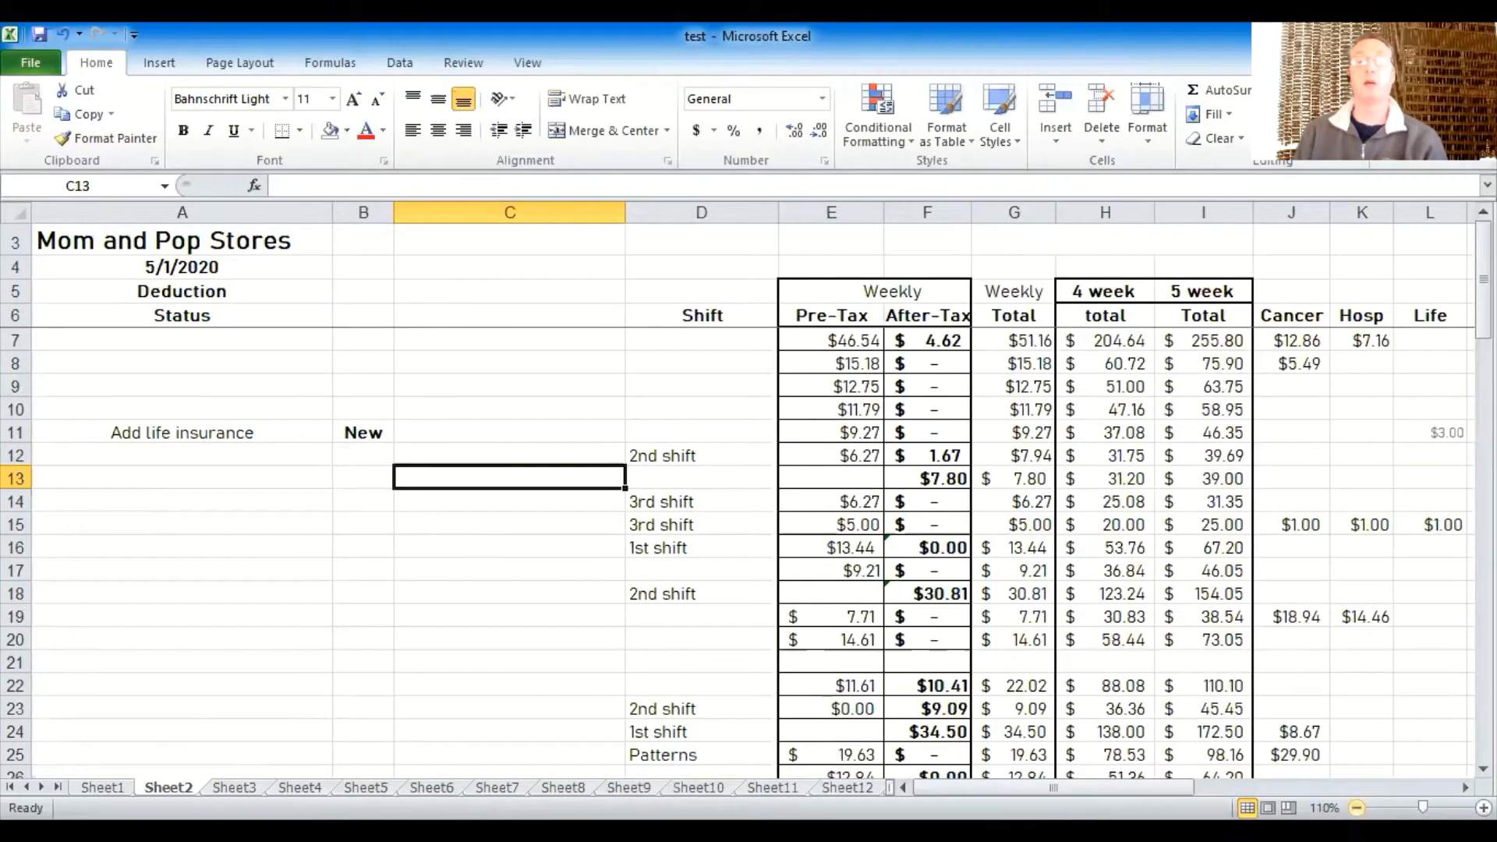
click(1357, 808)
click(1357, 808)
click(1357, 808)
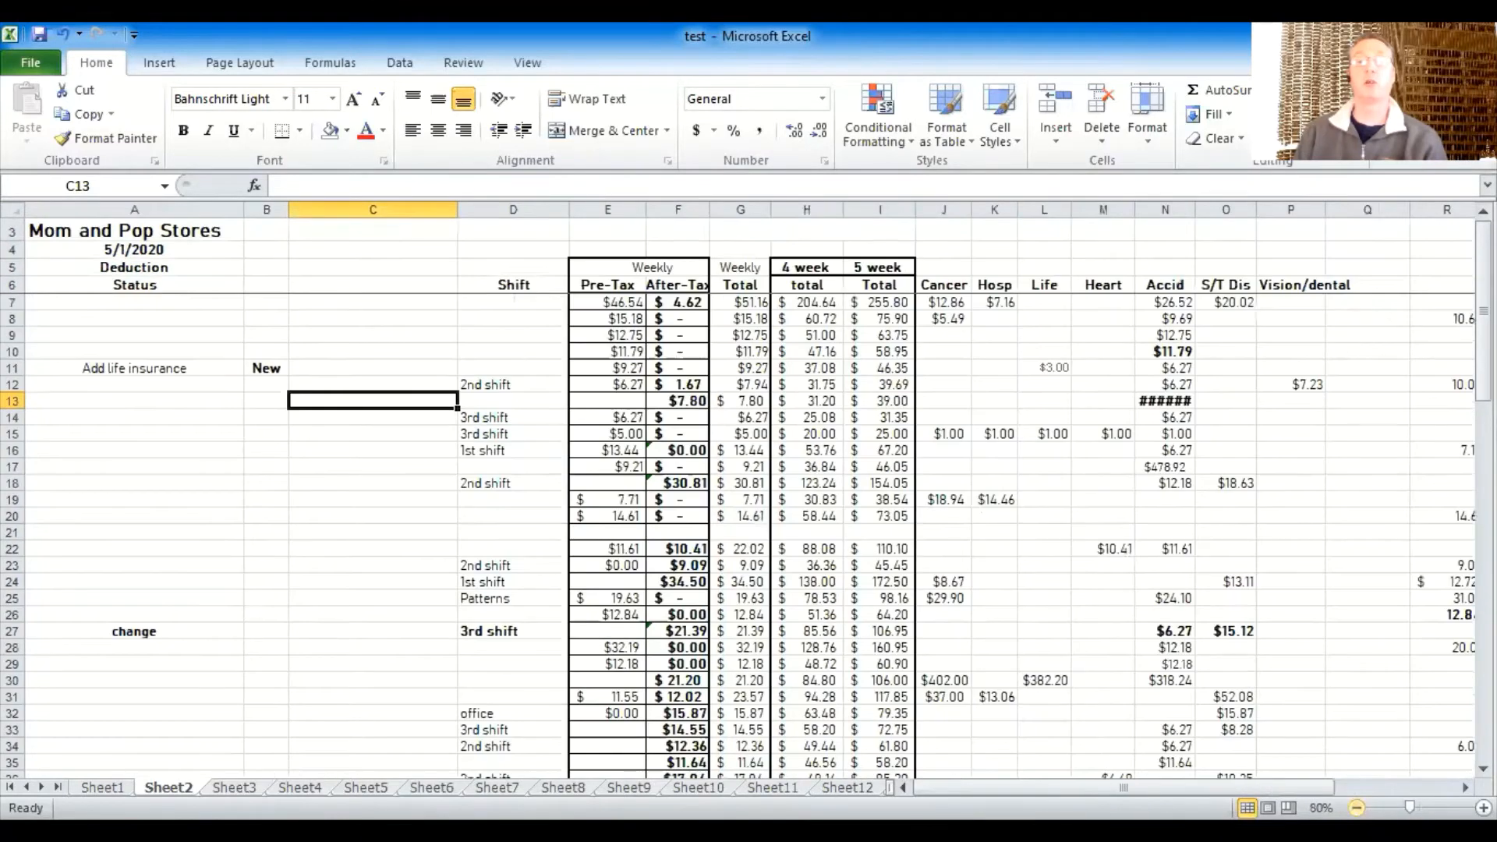
click(1357, 808)
scroll(691, 611, up, 2)
click(457, 614)
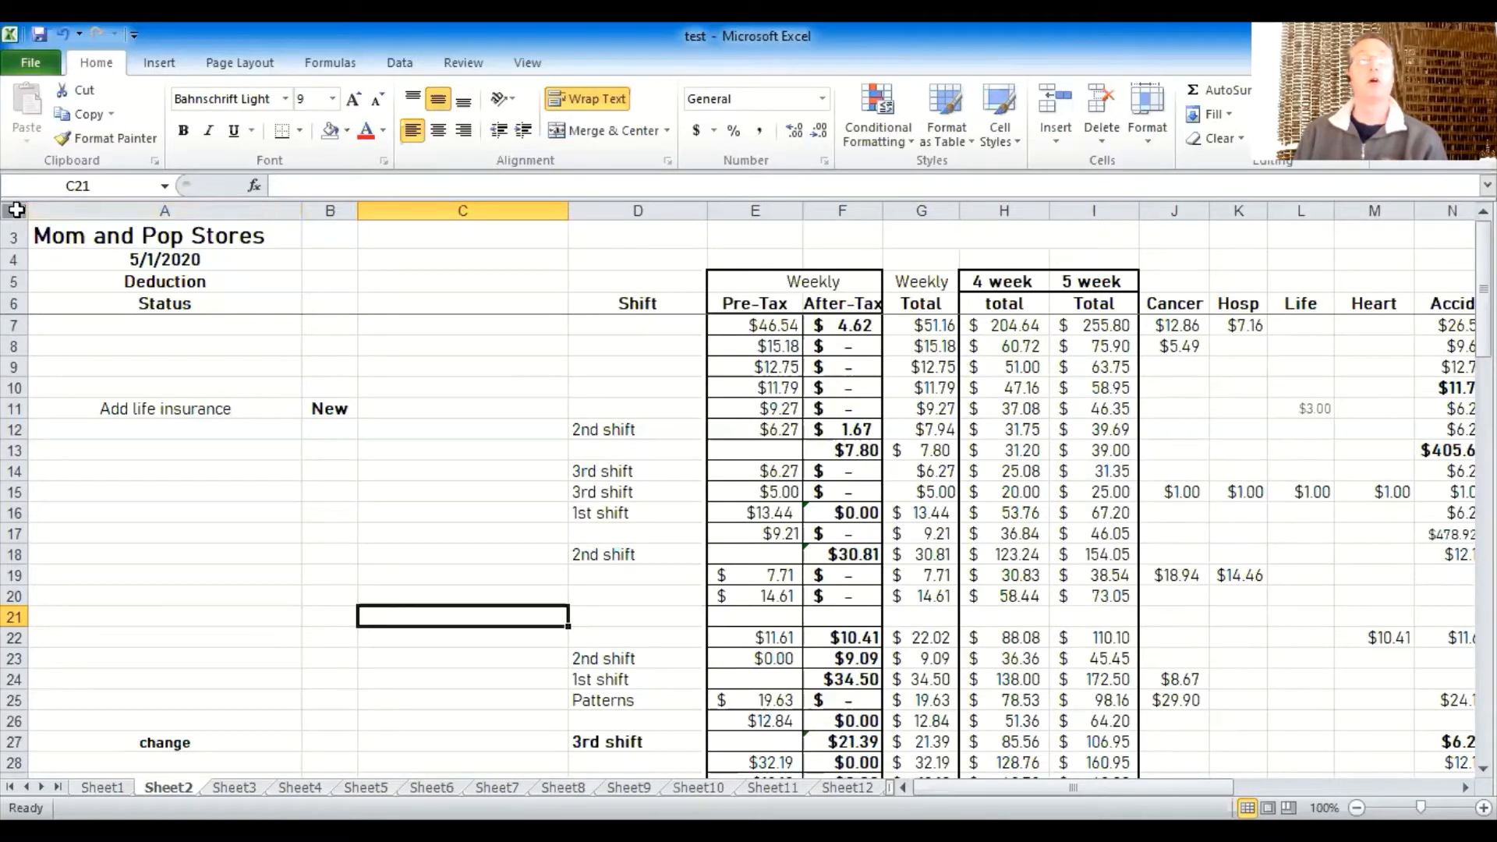
- Select the entire worksheet, toggle bold off, on and off again so no cell is bold, and clear the selection
click(14, 210)
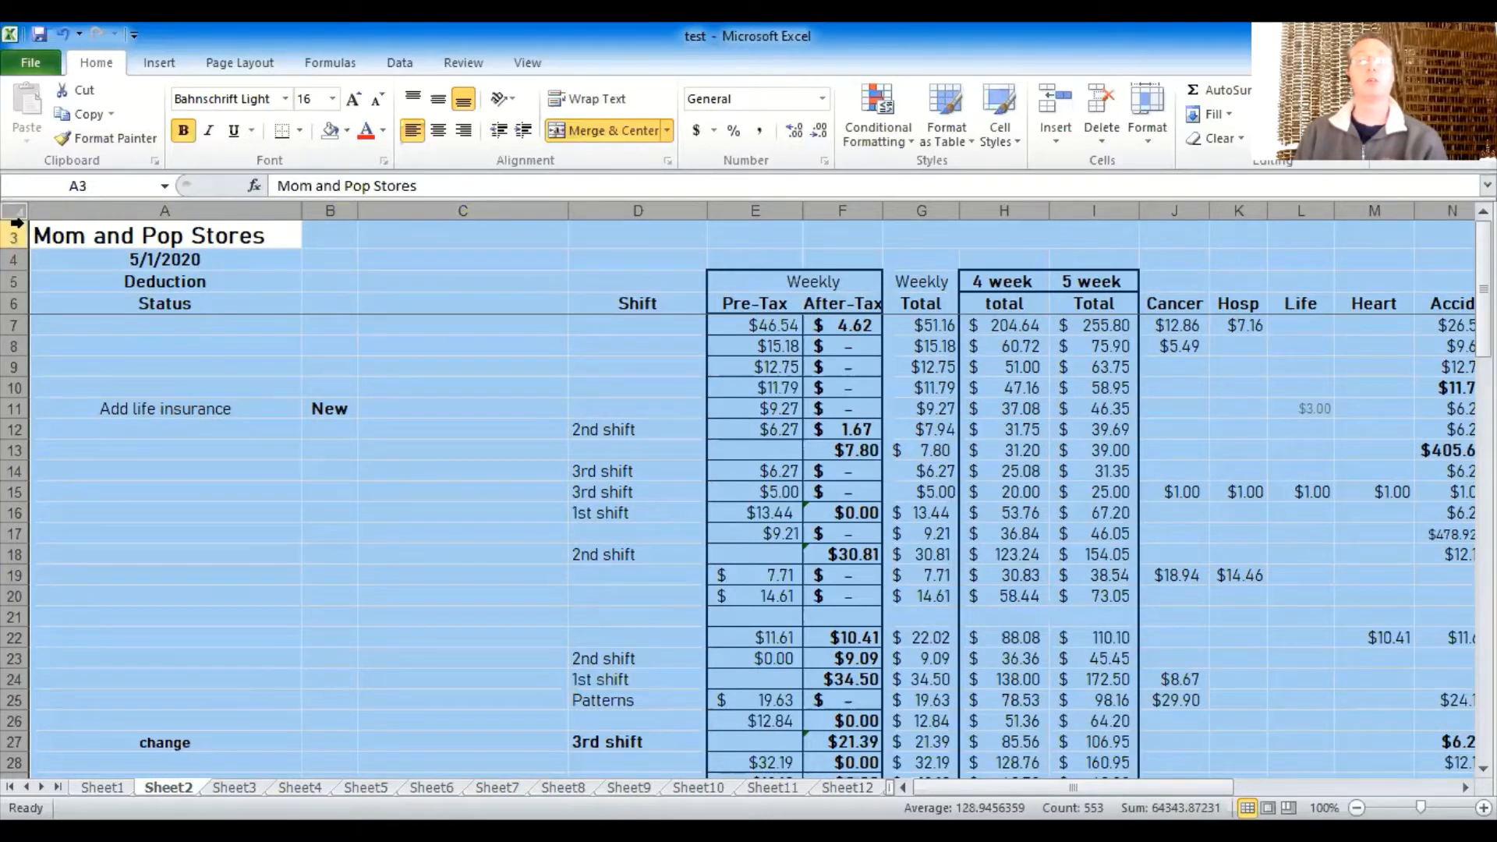
click(184, 131)
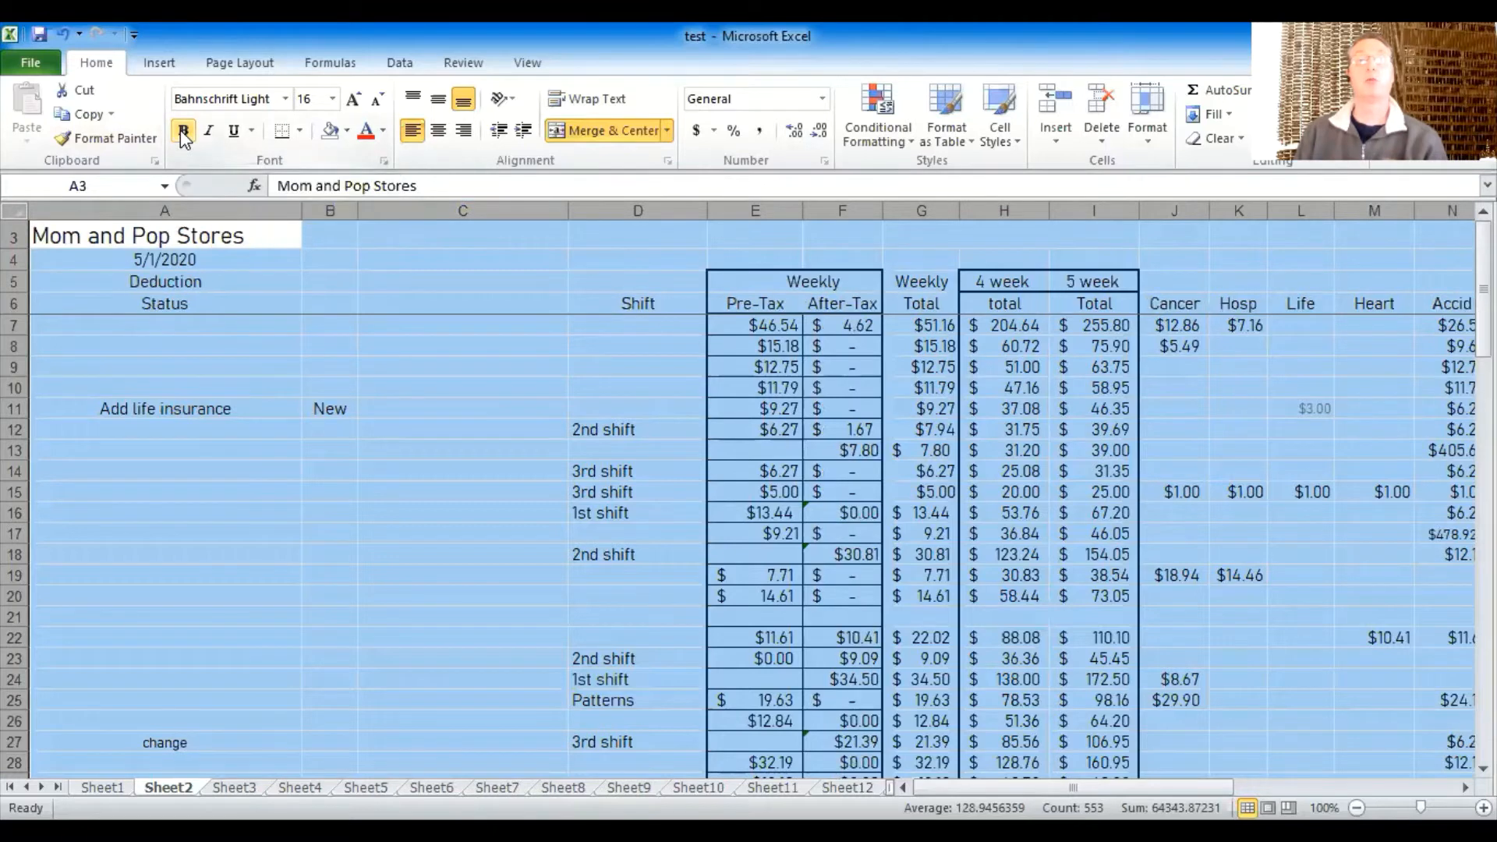
click(184, 131)
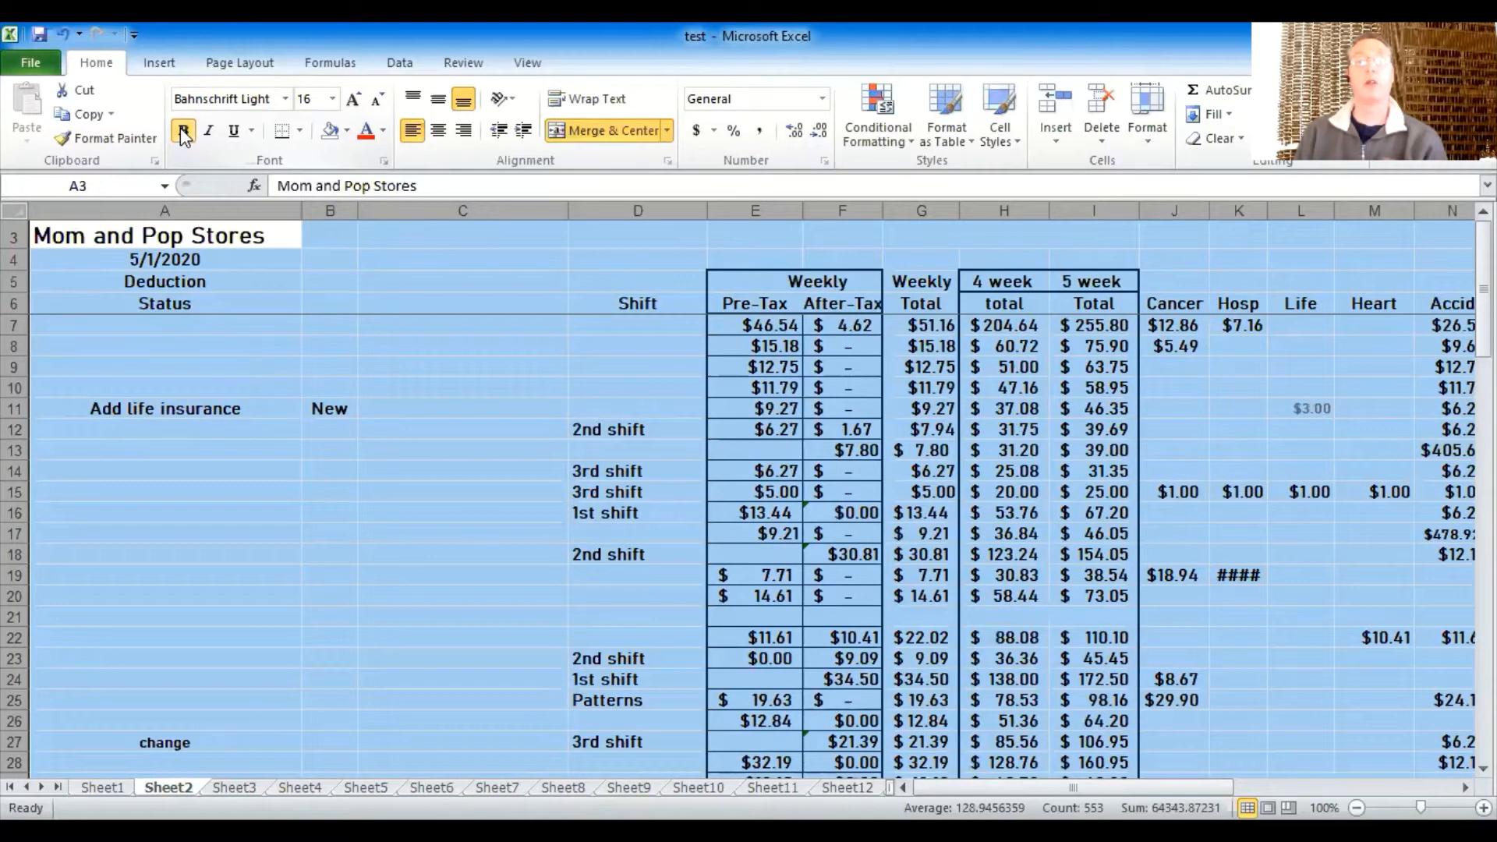
click(184, 133)
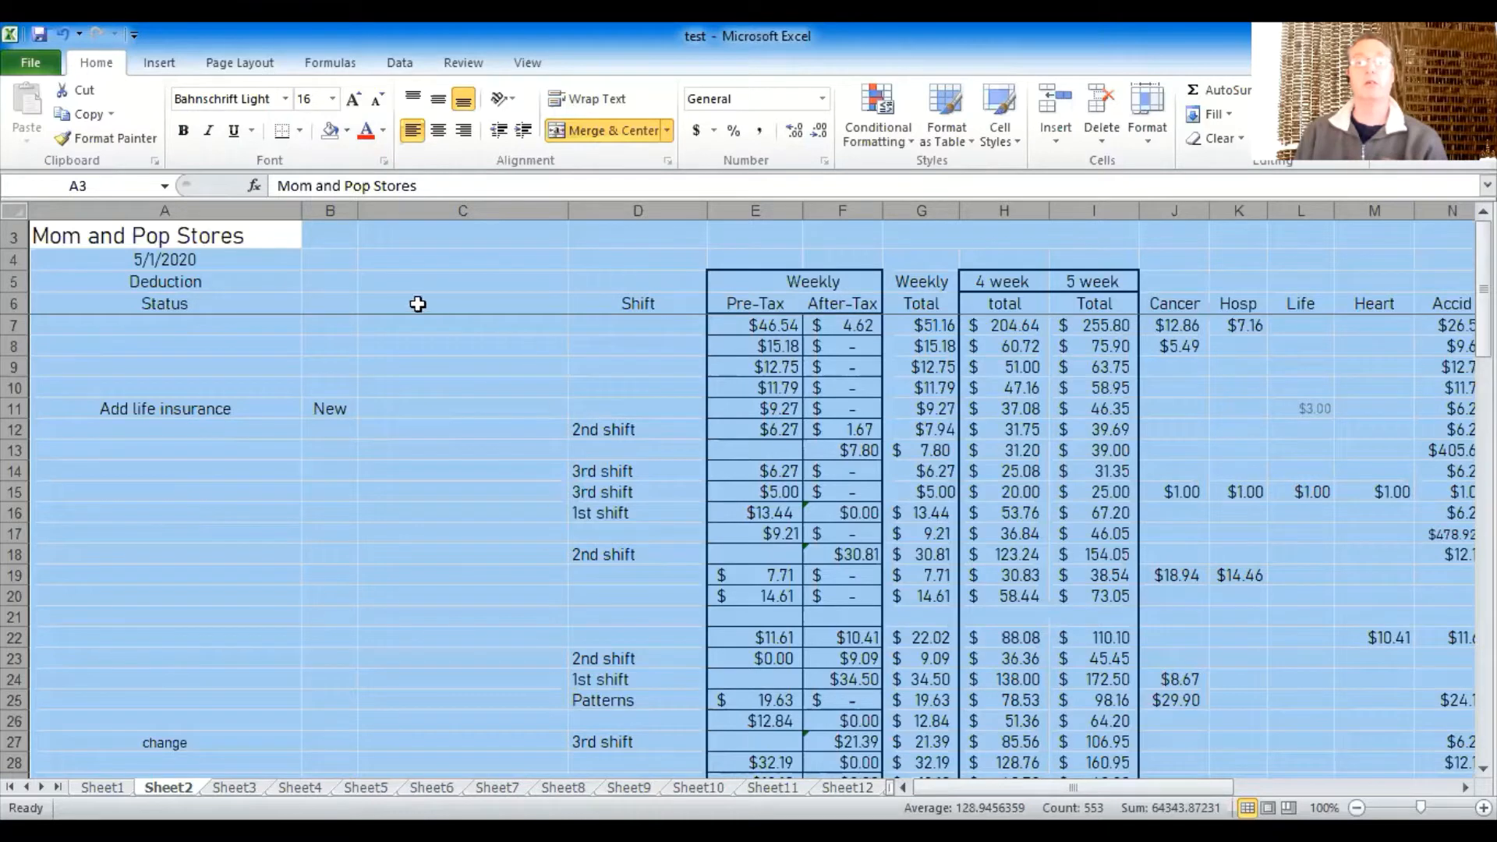
click(437, 468)
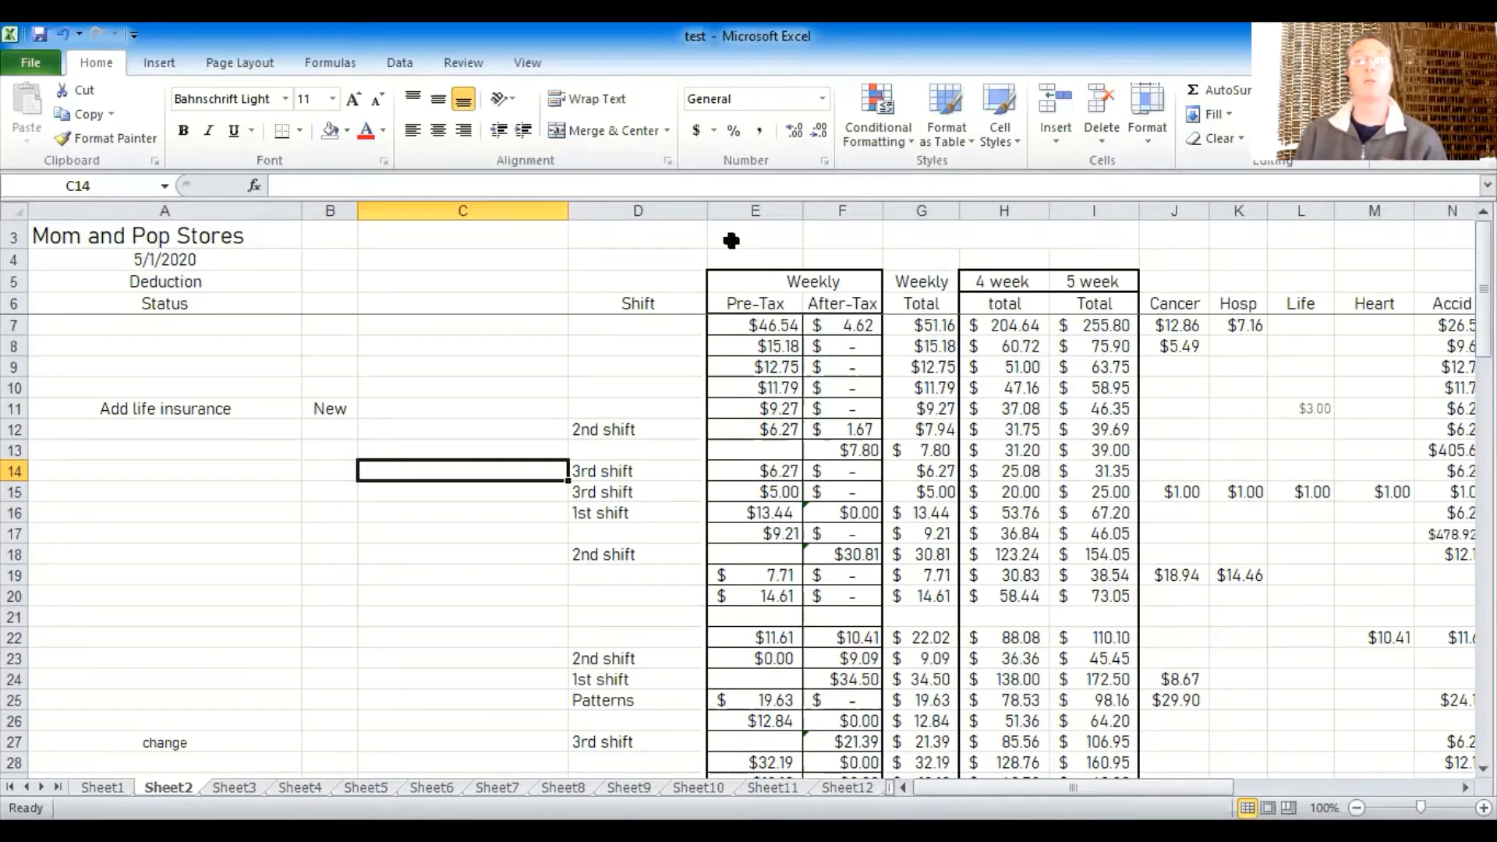
- Select columns E through S and apply the Currency number format to them
click(743, 212)
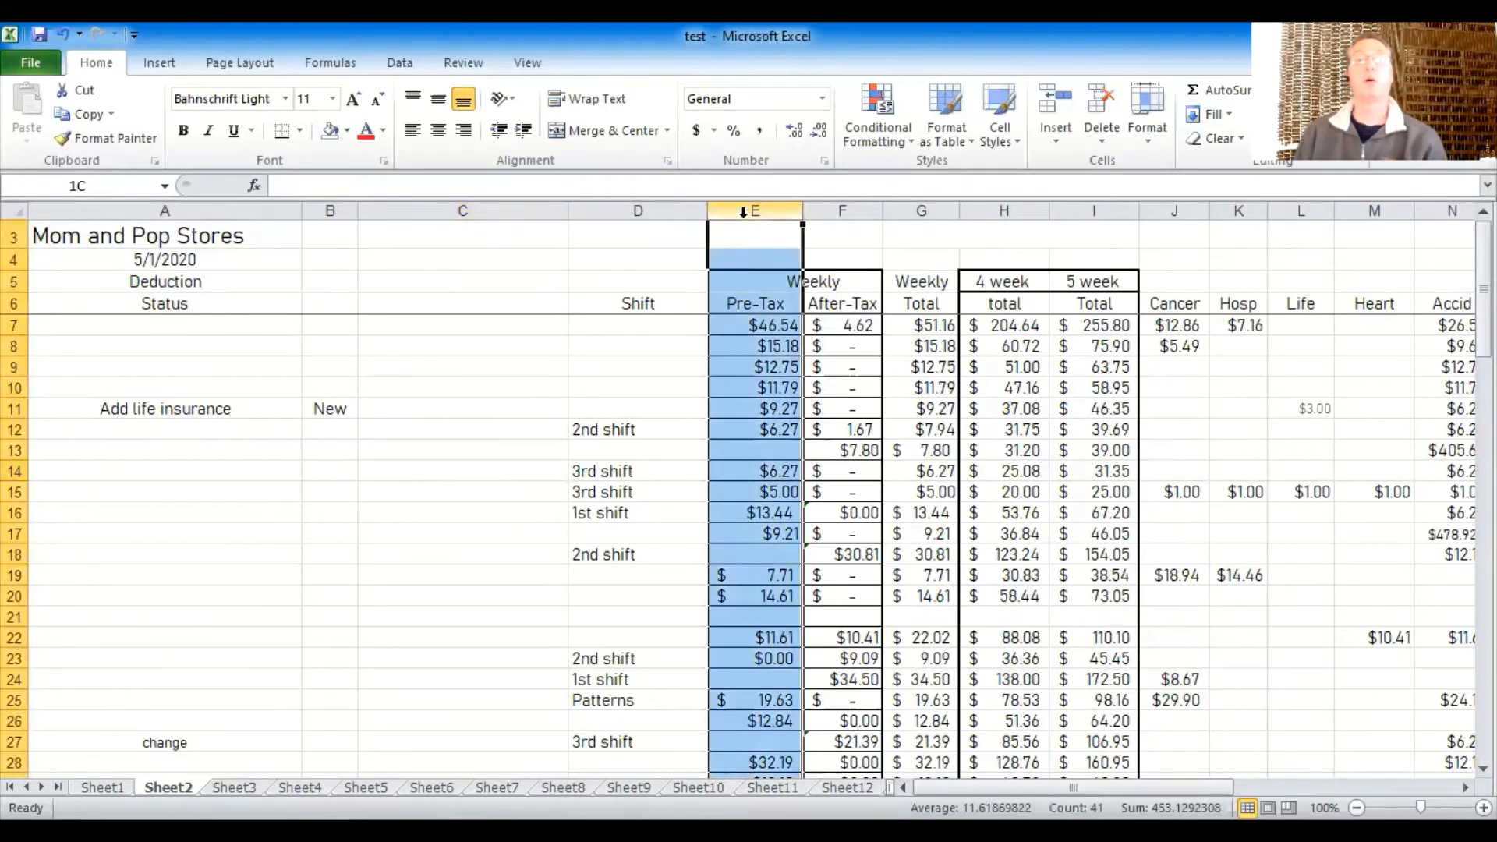
drag(759, 193, 938, 280)
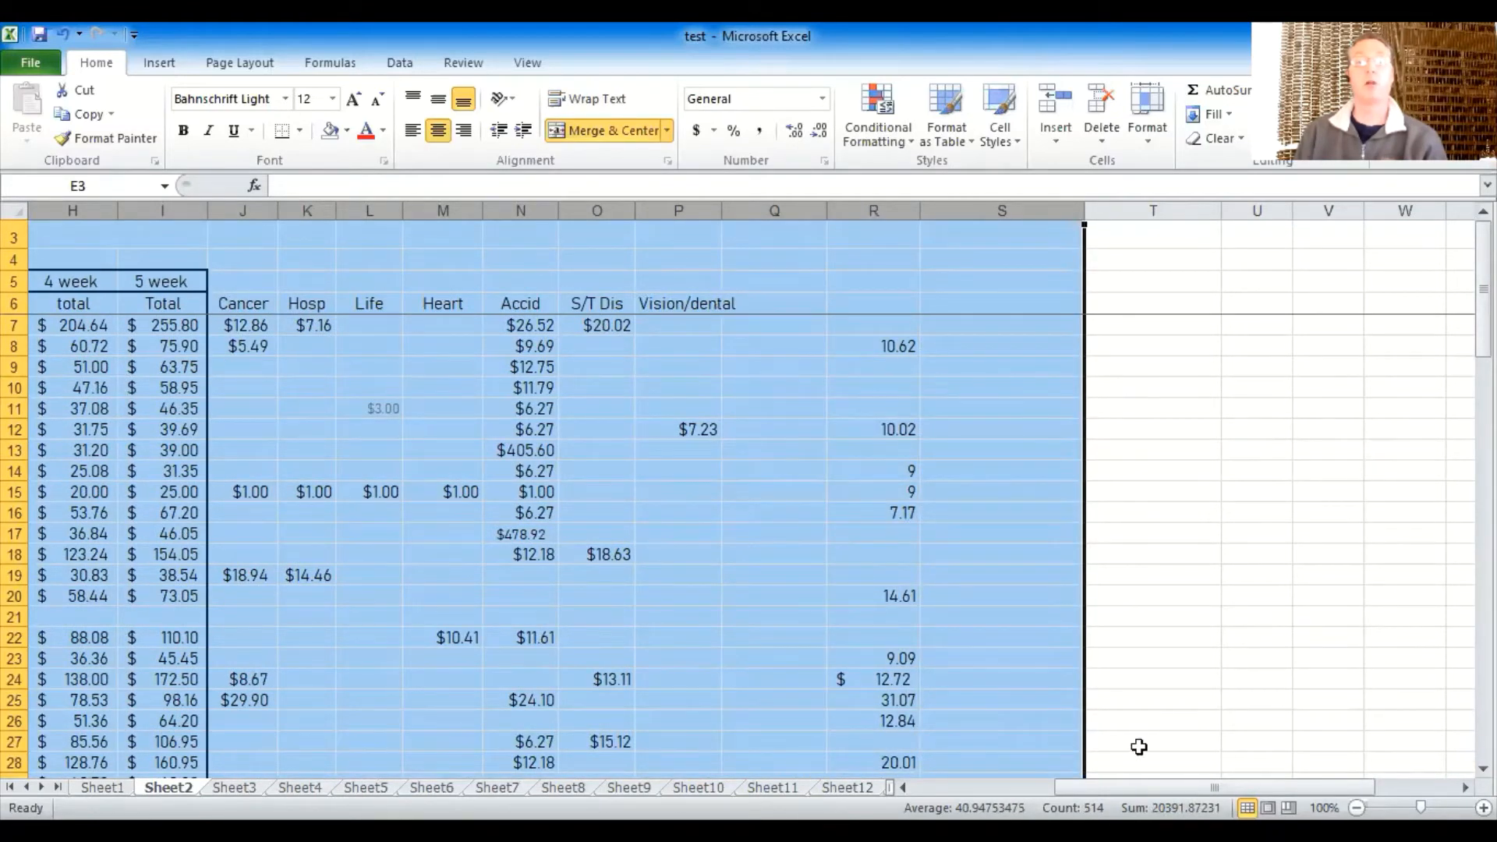
drag(1215, 788, 1073, 788)
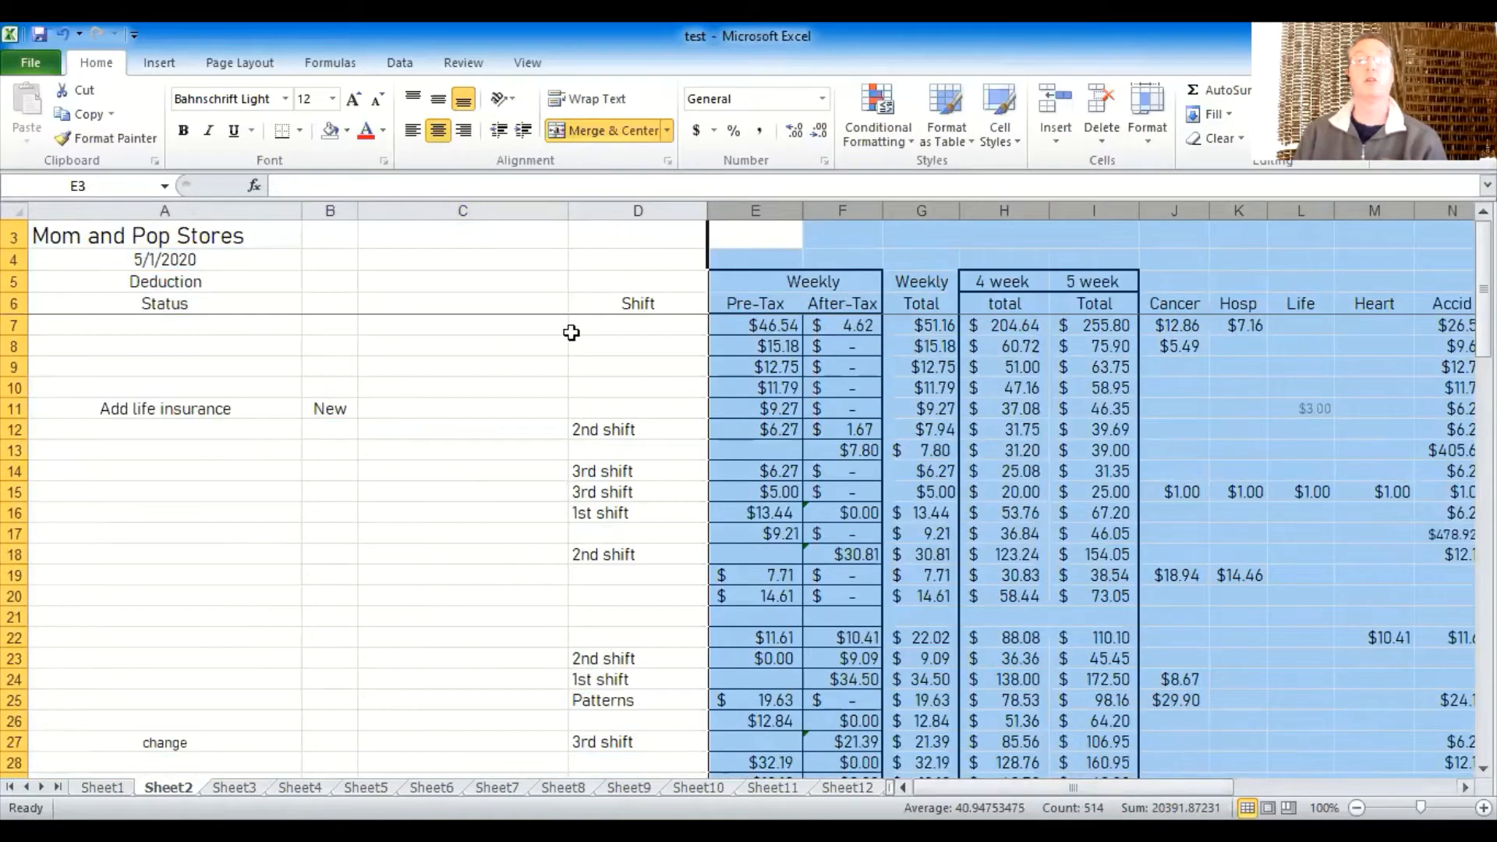
click(823, 94)
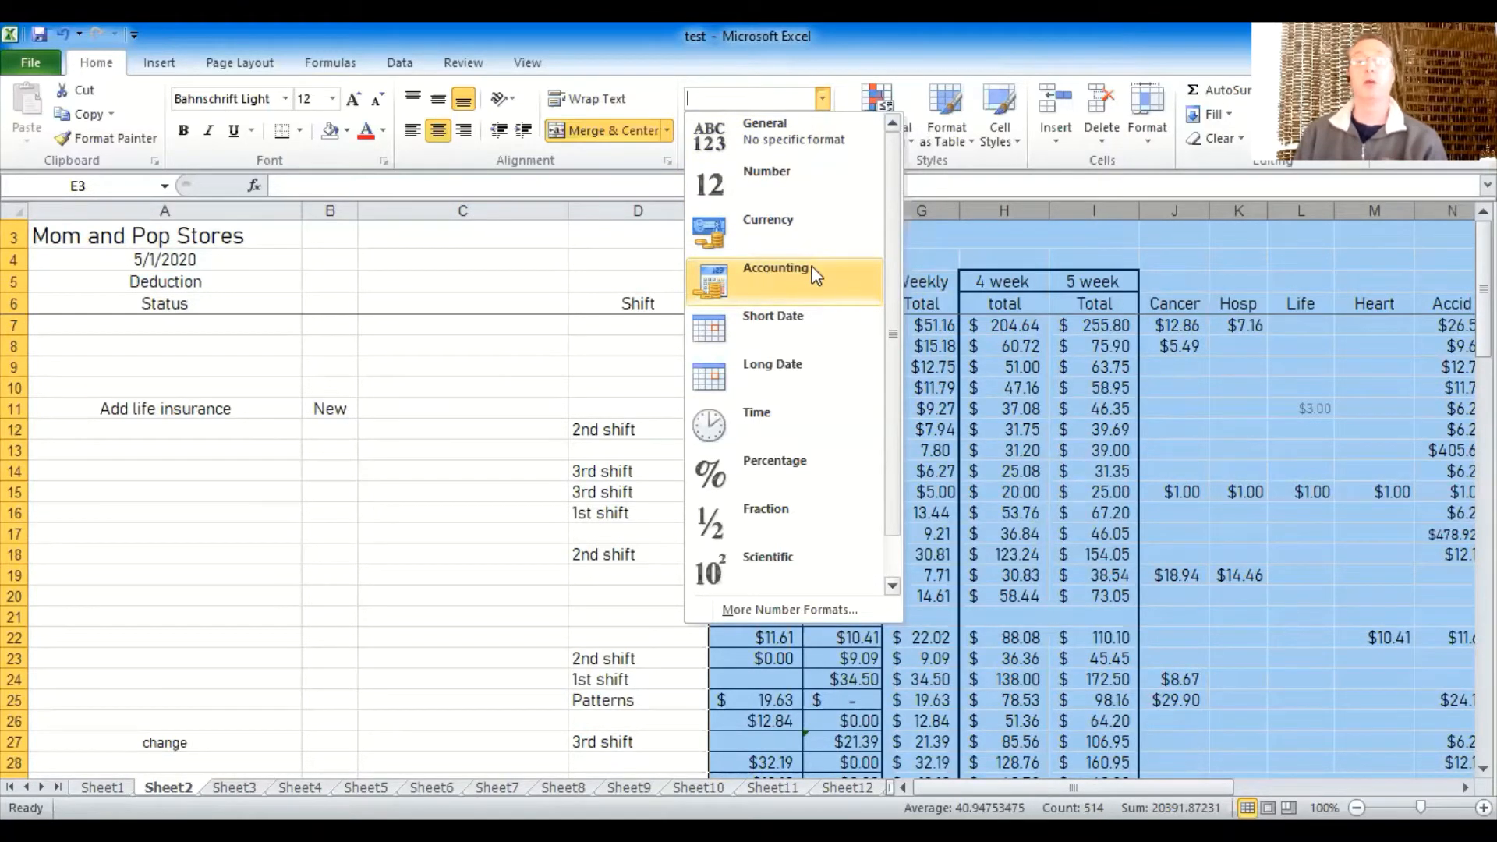
drag(896, 319, 910, 419)
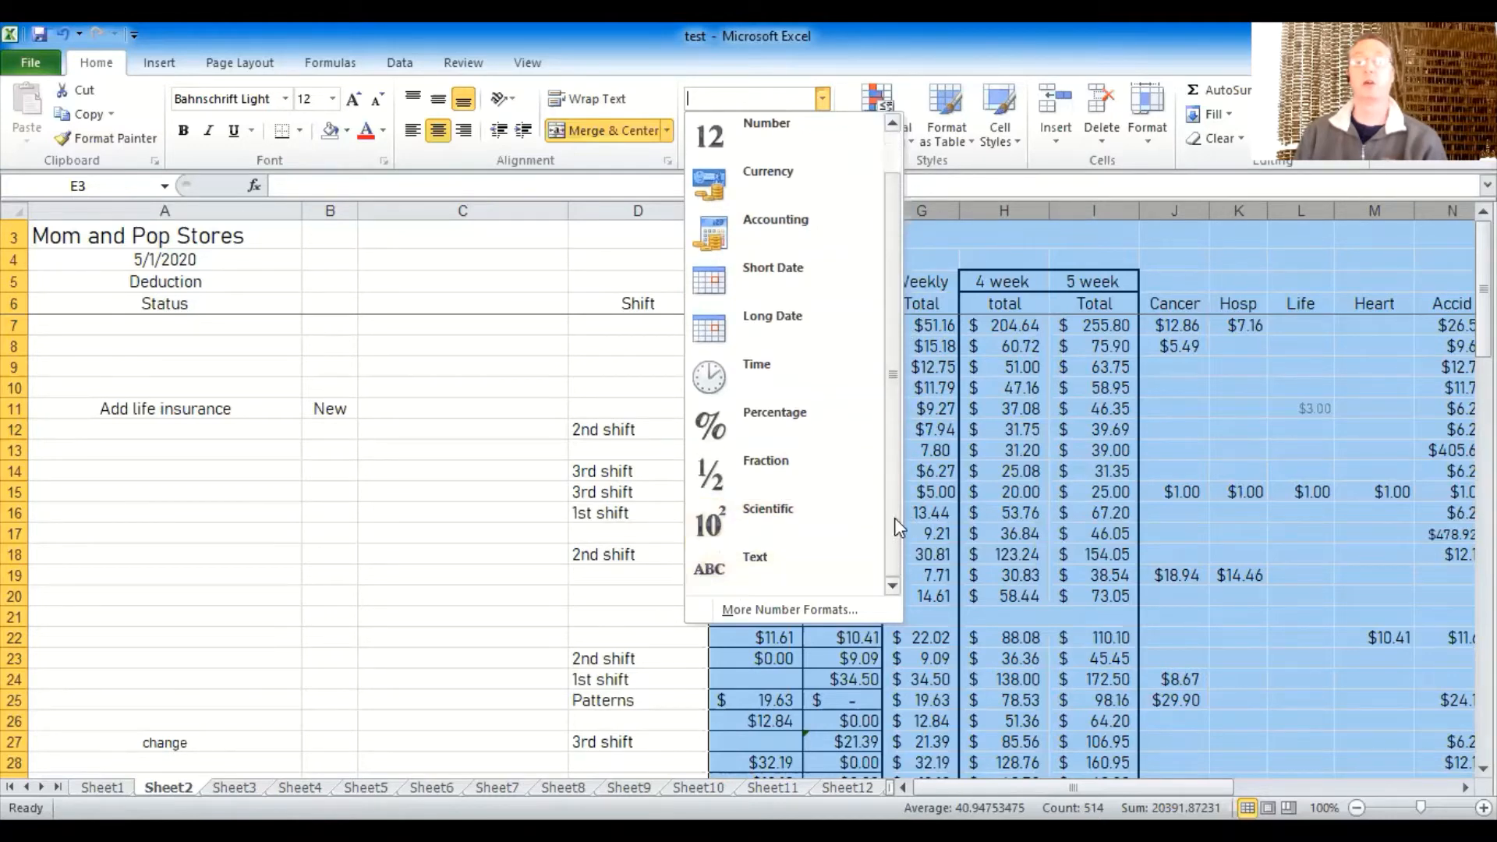
drag(889, 519, 911, 423)
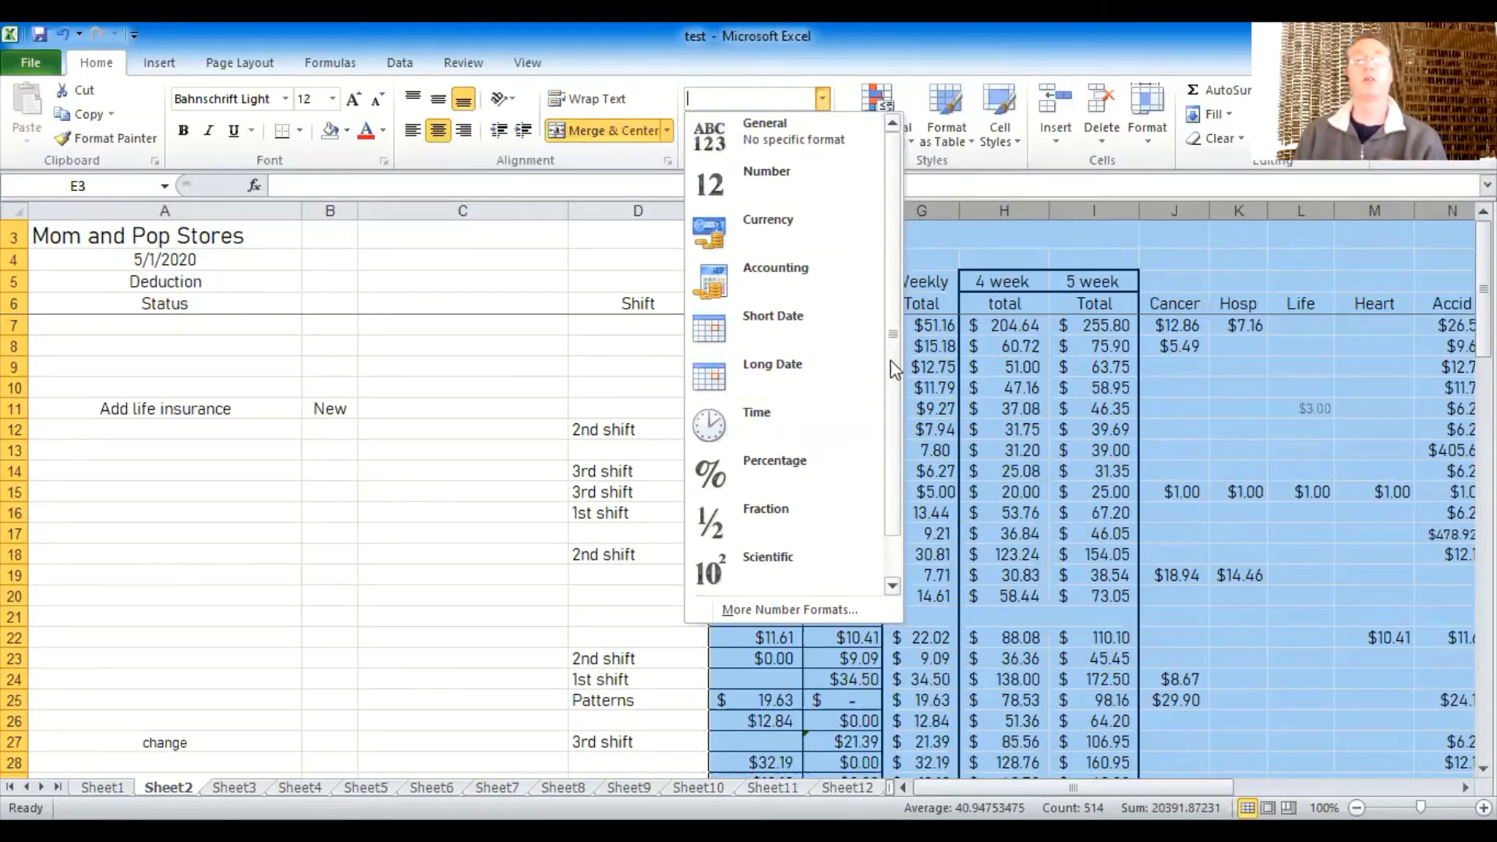
click(771, 221)
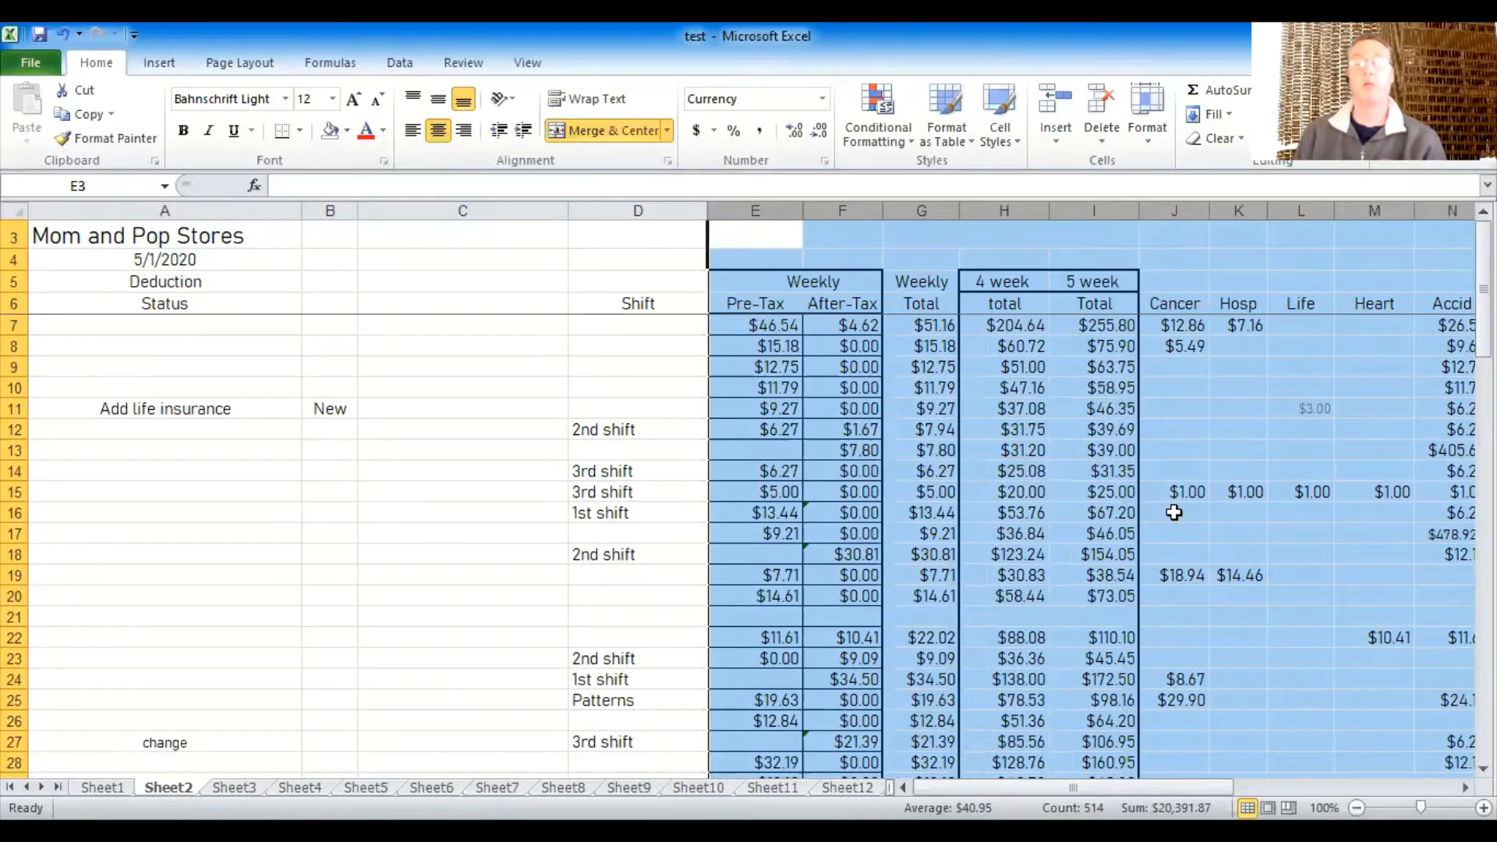
- Change the number format of columns E through S to Accounting
click(823, 101)
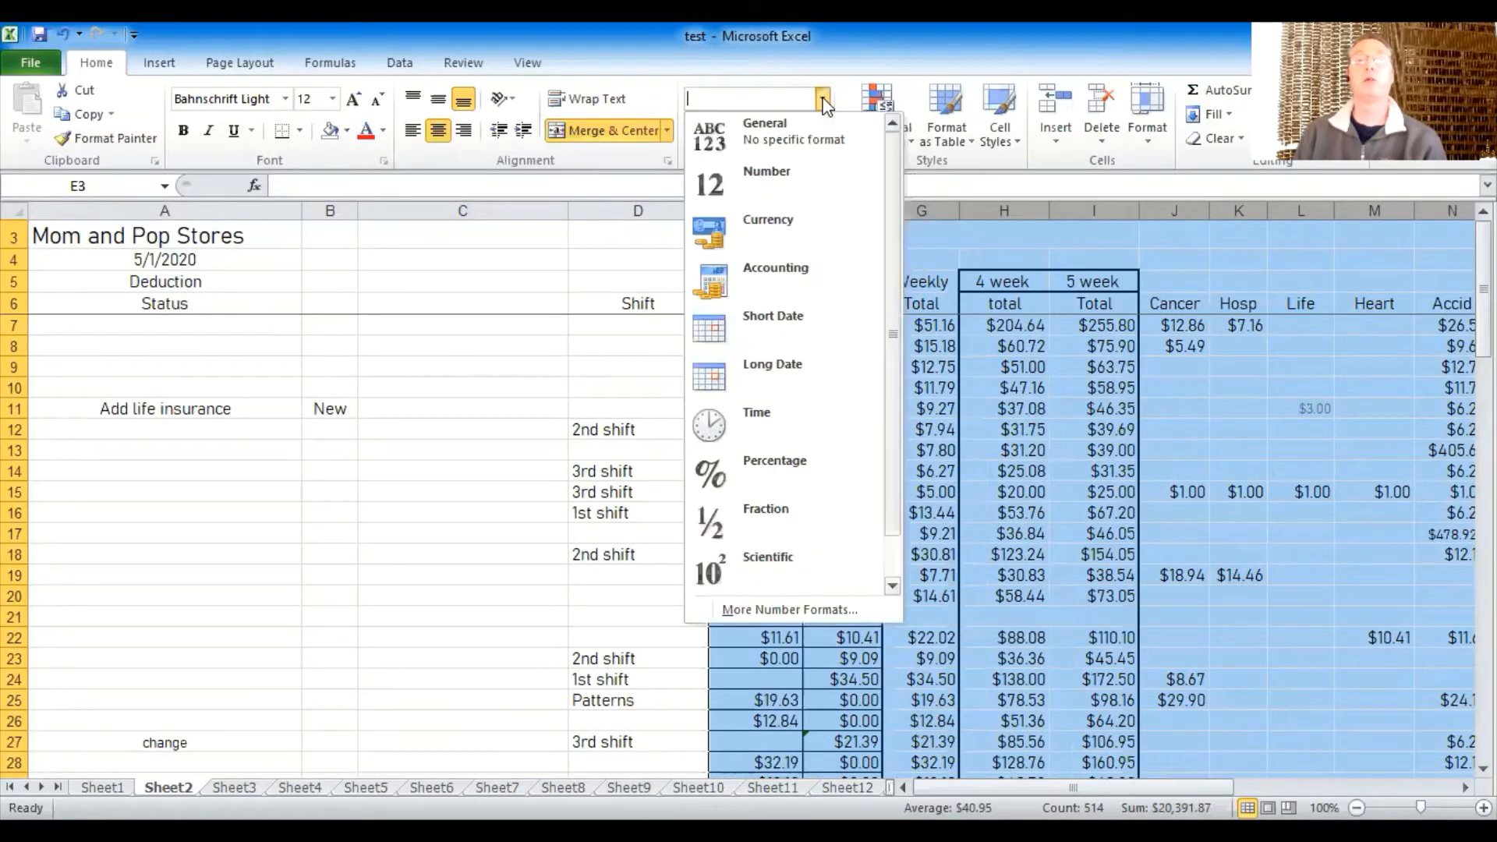
click(783, 270)
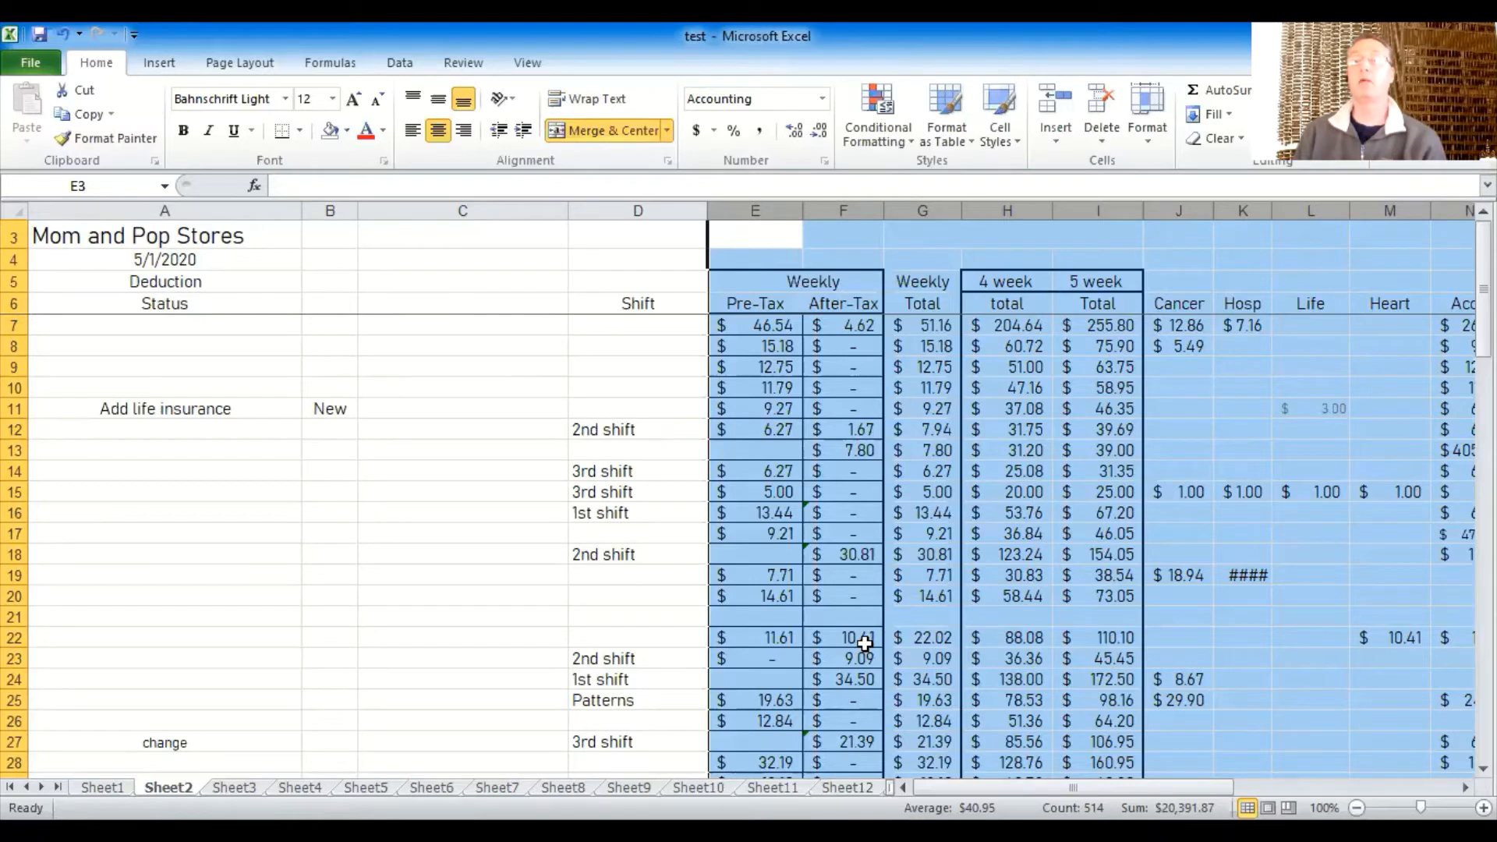
- Try the Currency number format on columns E through S again, and undo it
click(822, 99)
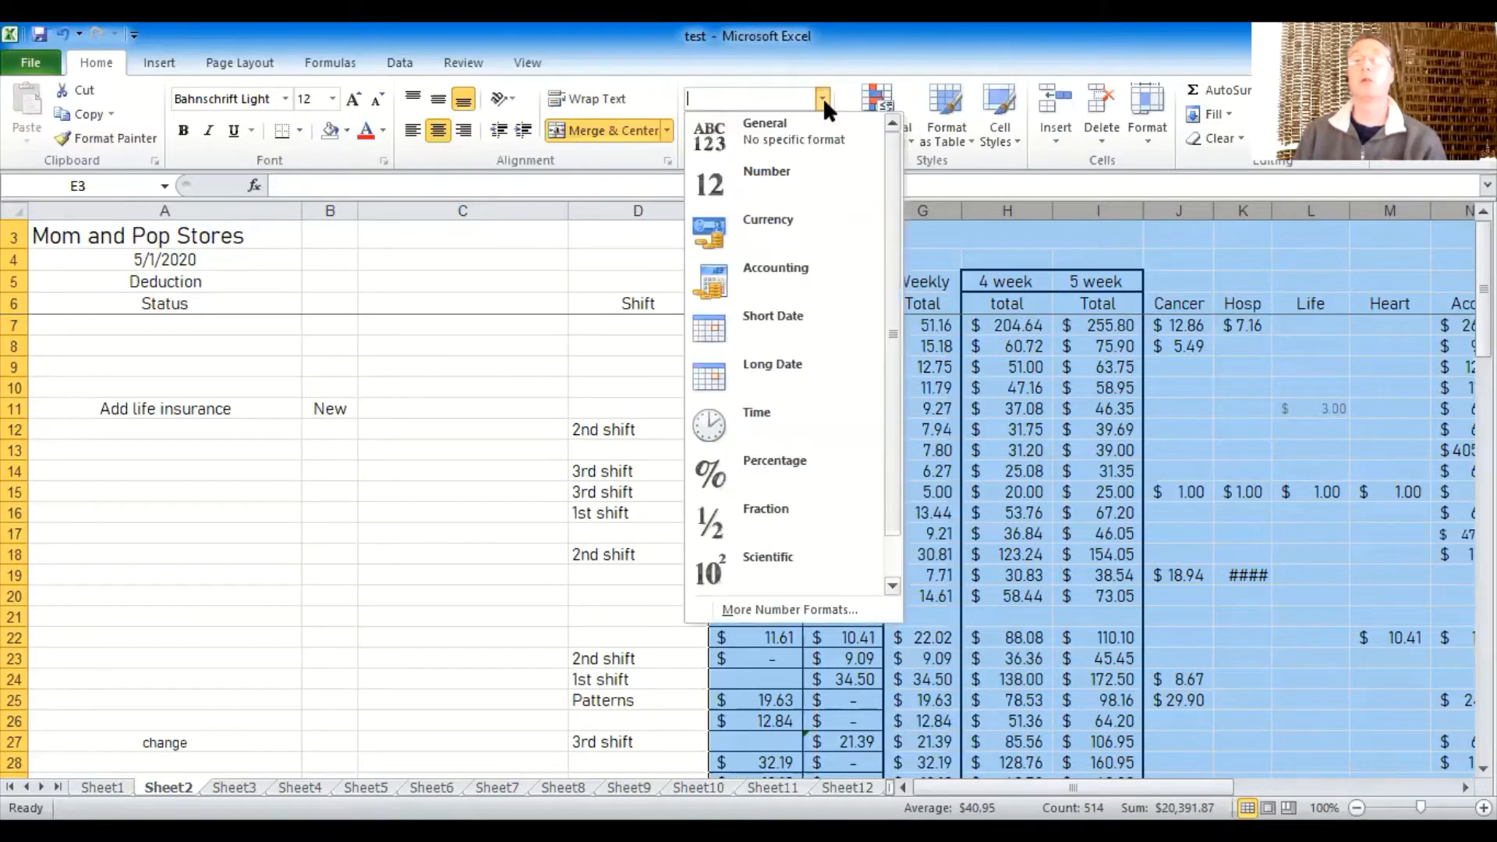
click(779, 230)
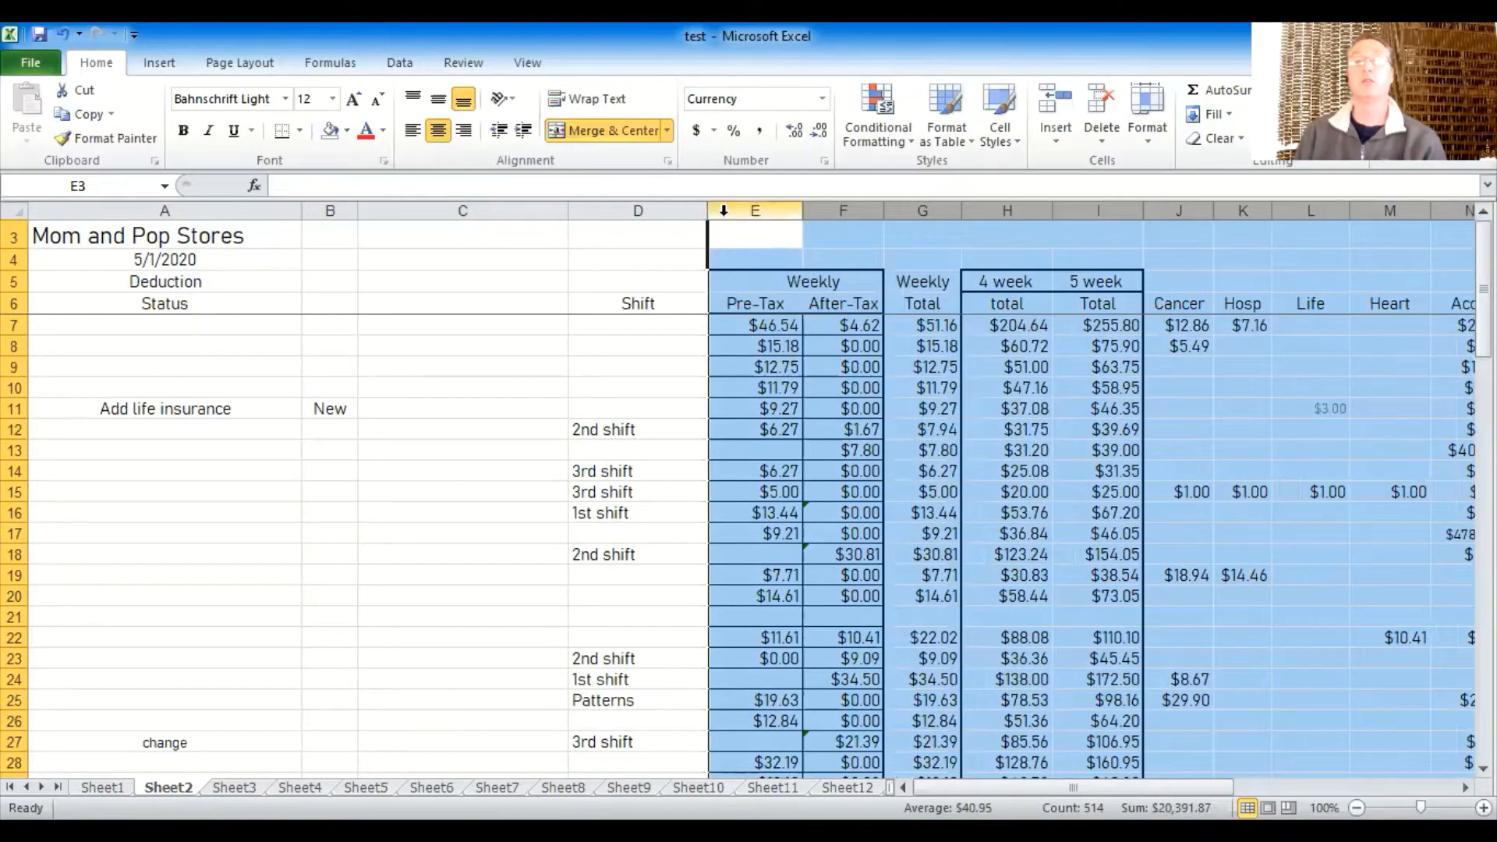
click(61, 35)
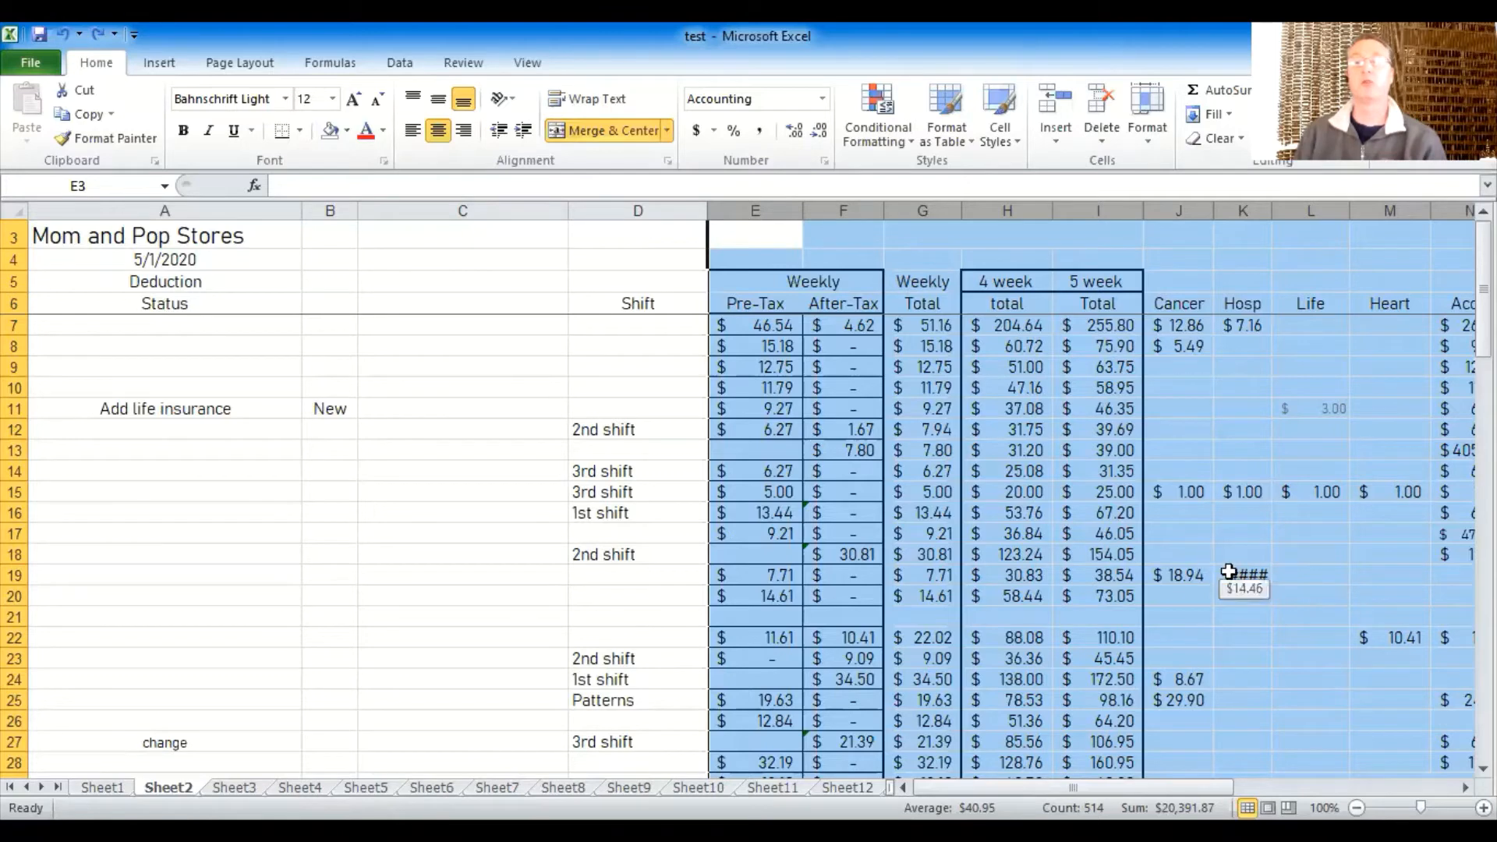
- Resize columns E through S together to one uniform width that is wide enough for every amount
drag(1075, 788, 1115, 788)
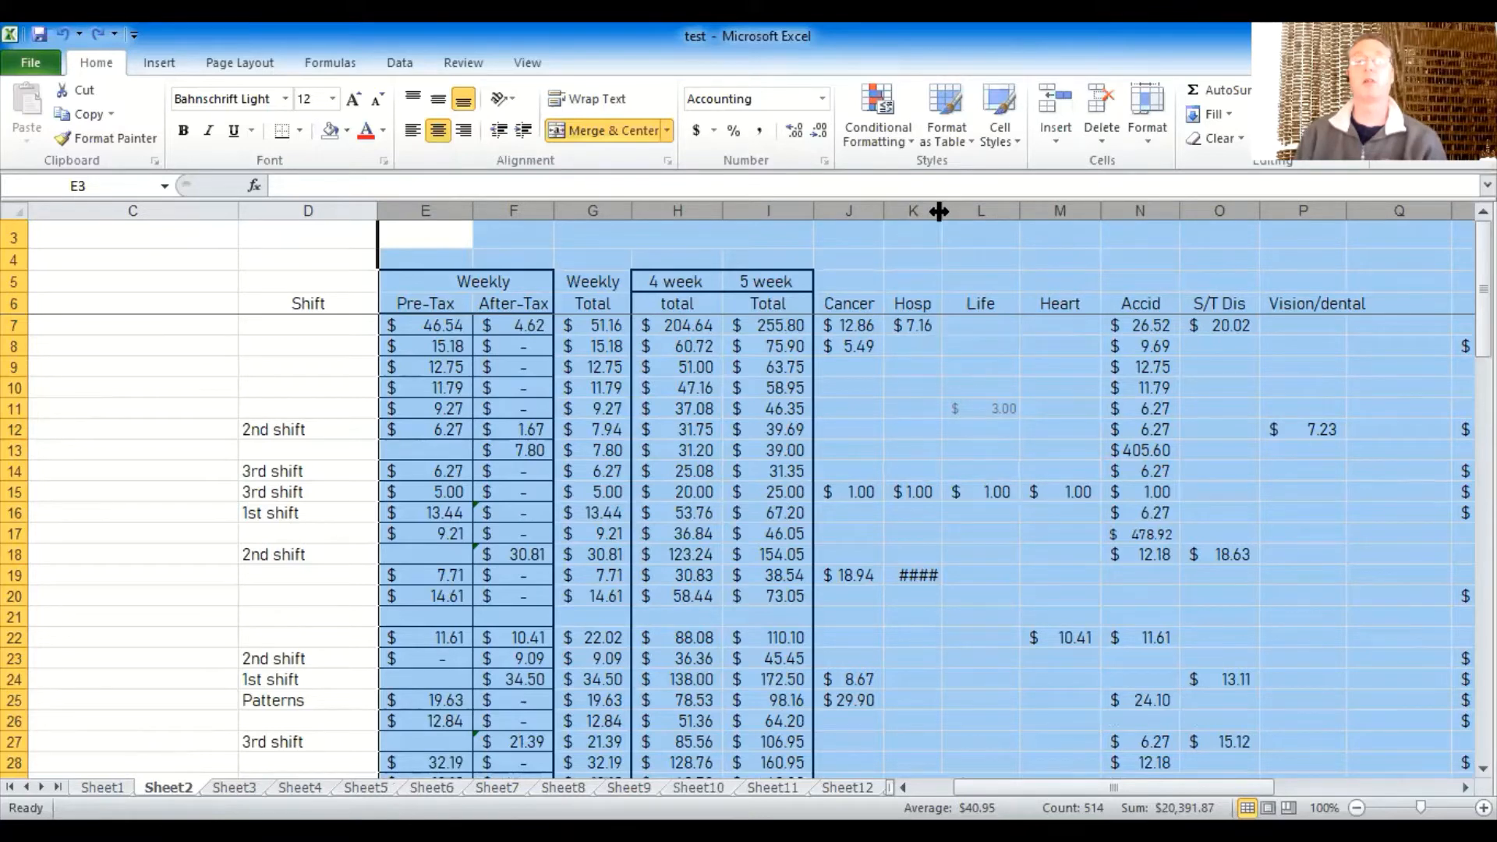
drag(939, 211, 958, 211)
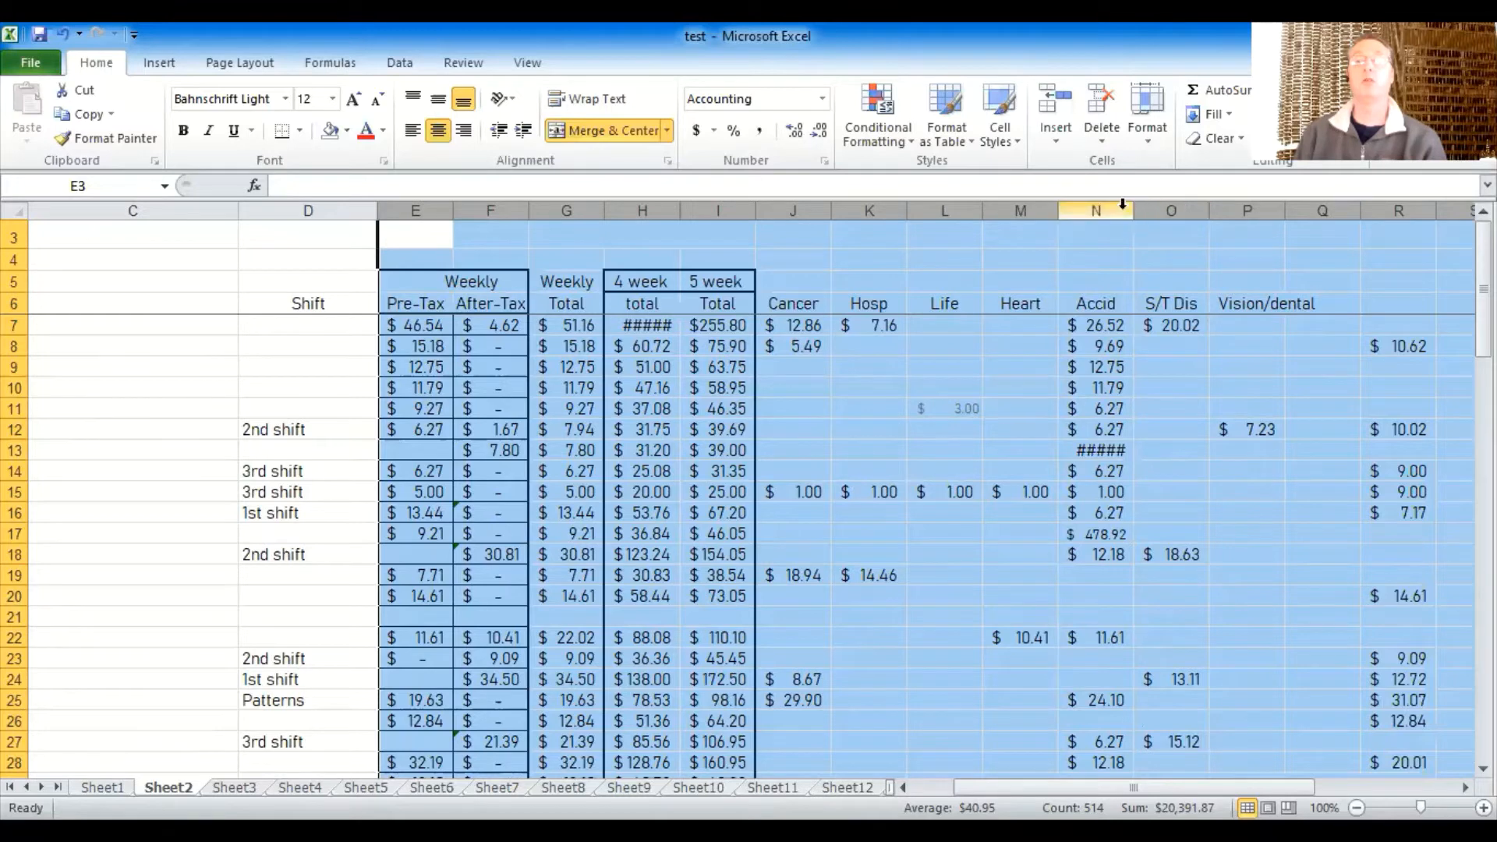
drag(1130, 209, 1146, 207)
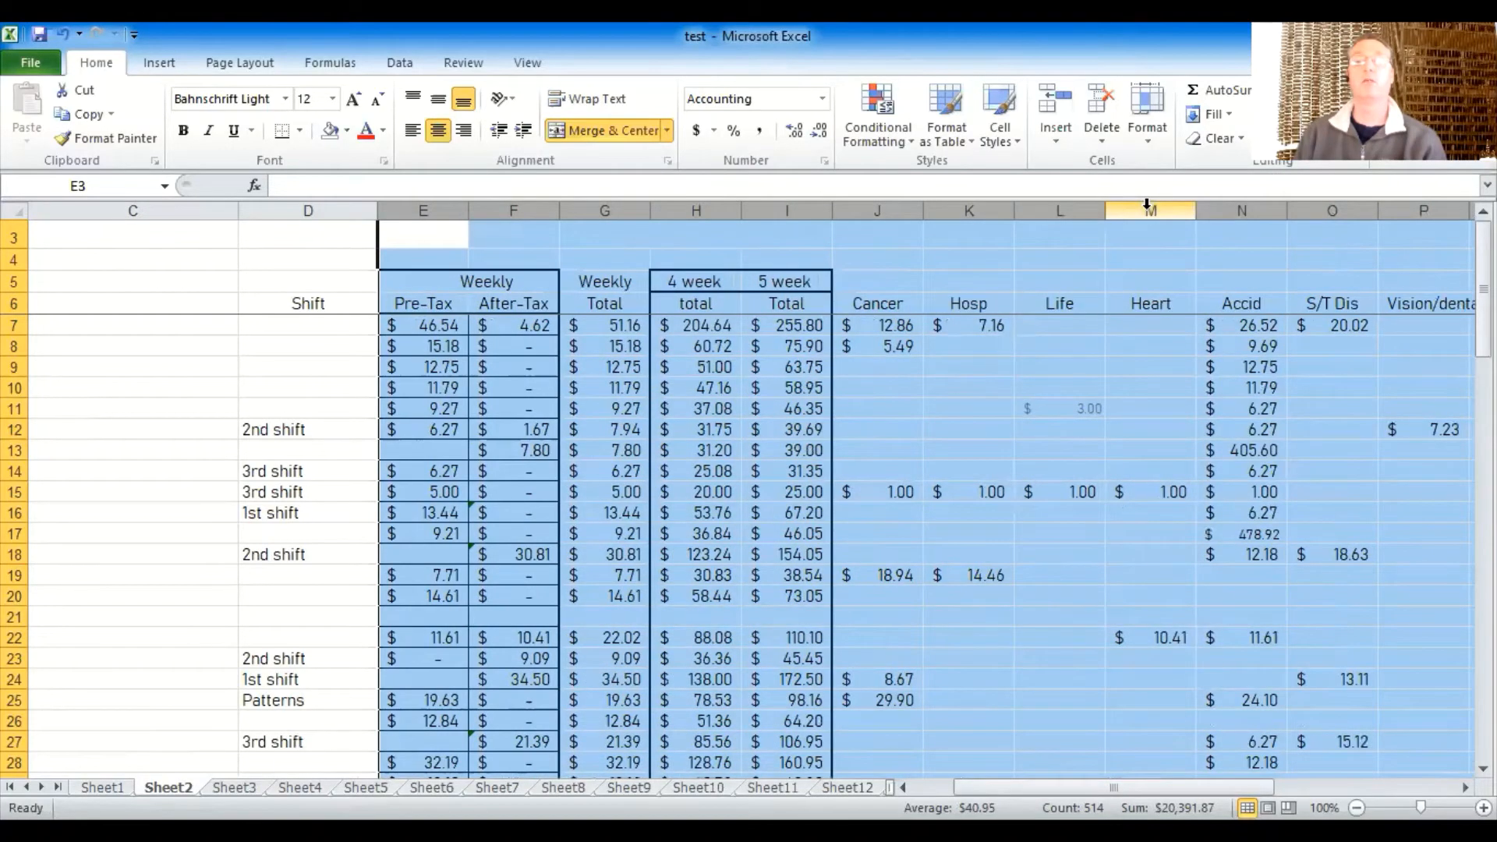
- Try narrowing columns E through S together to a much smaller width, and undo the change
scroll(1092, 764, right, 1)
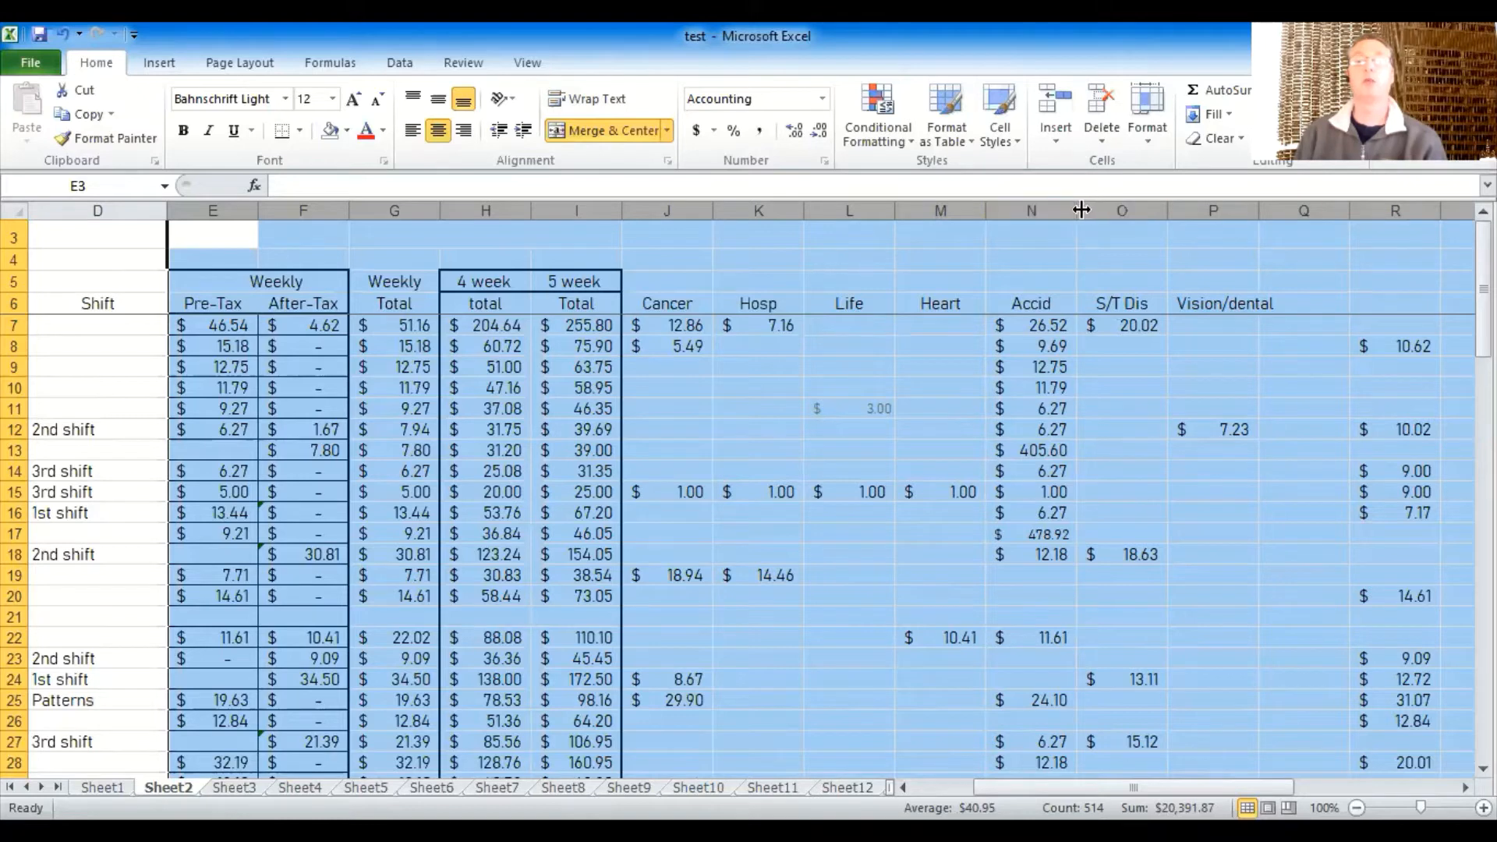
drag(1071, 210, 1033, 208)
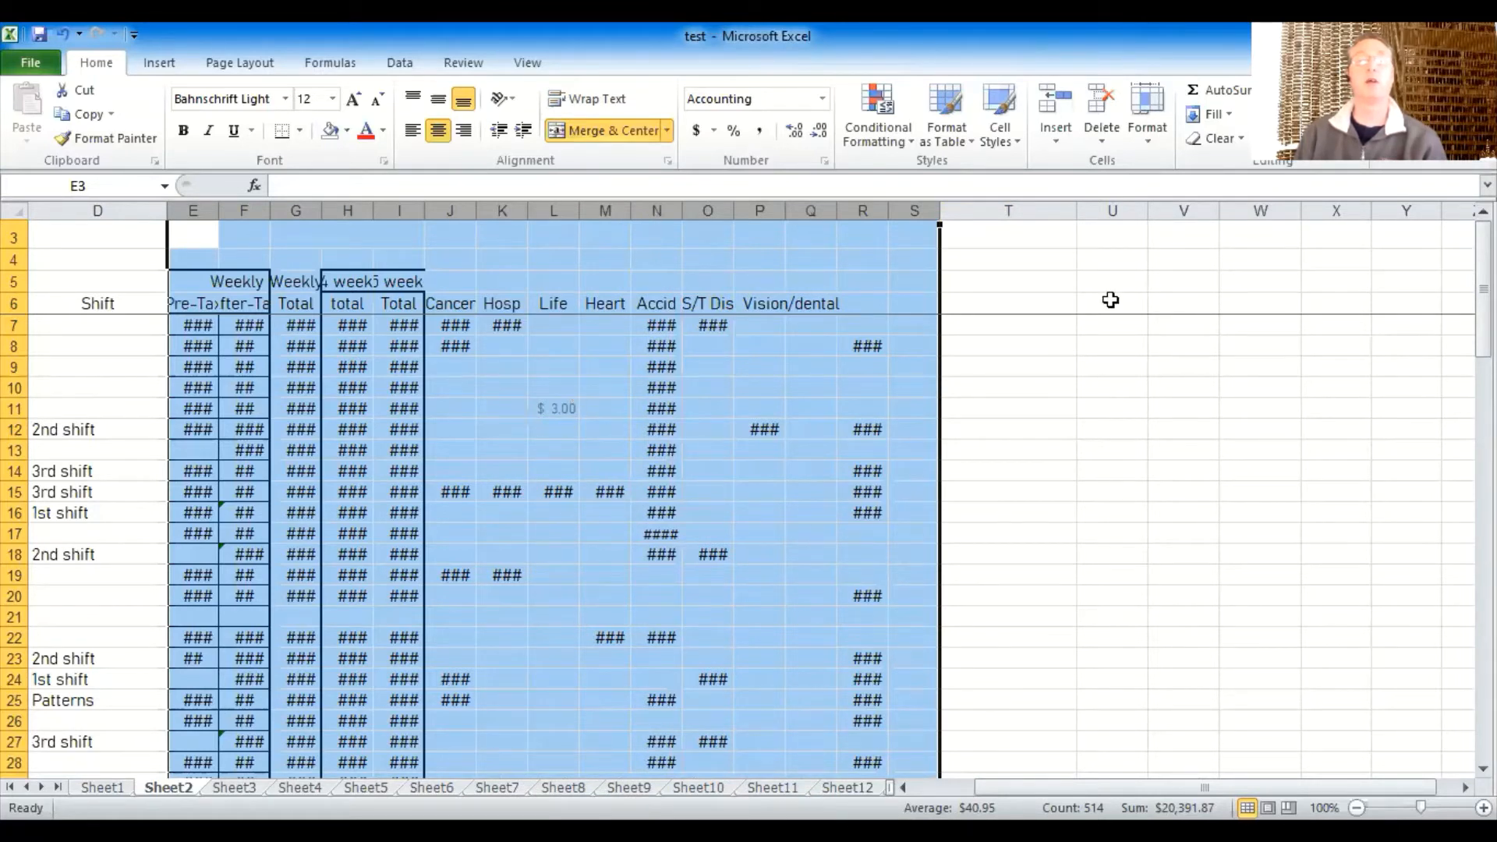
click(1060, 371)
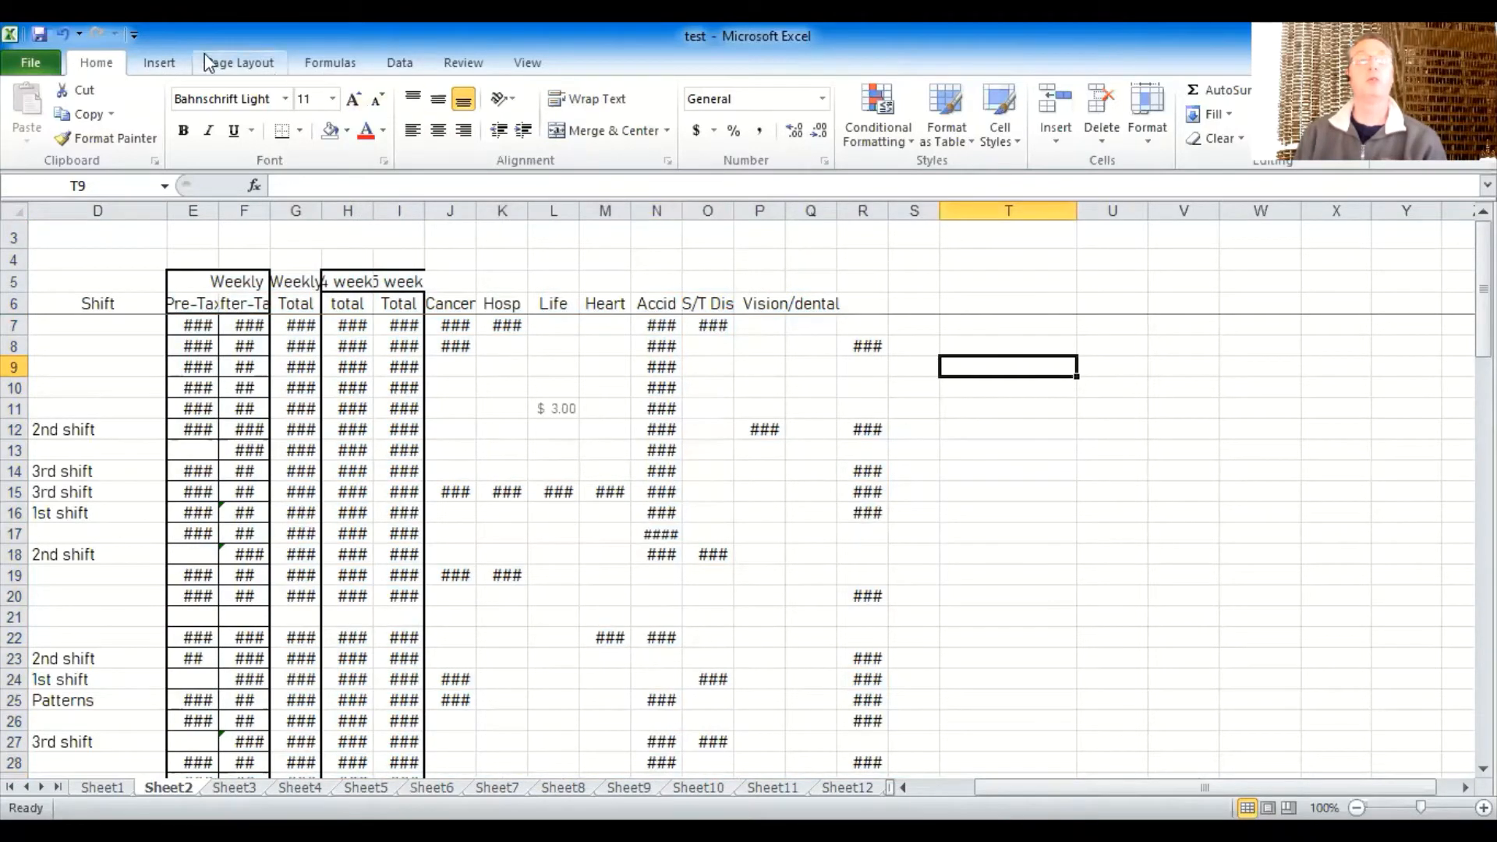
click(63, 34)
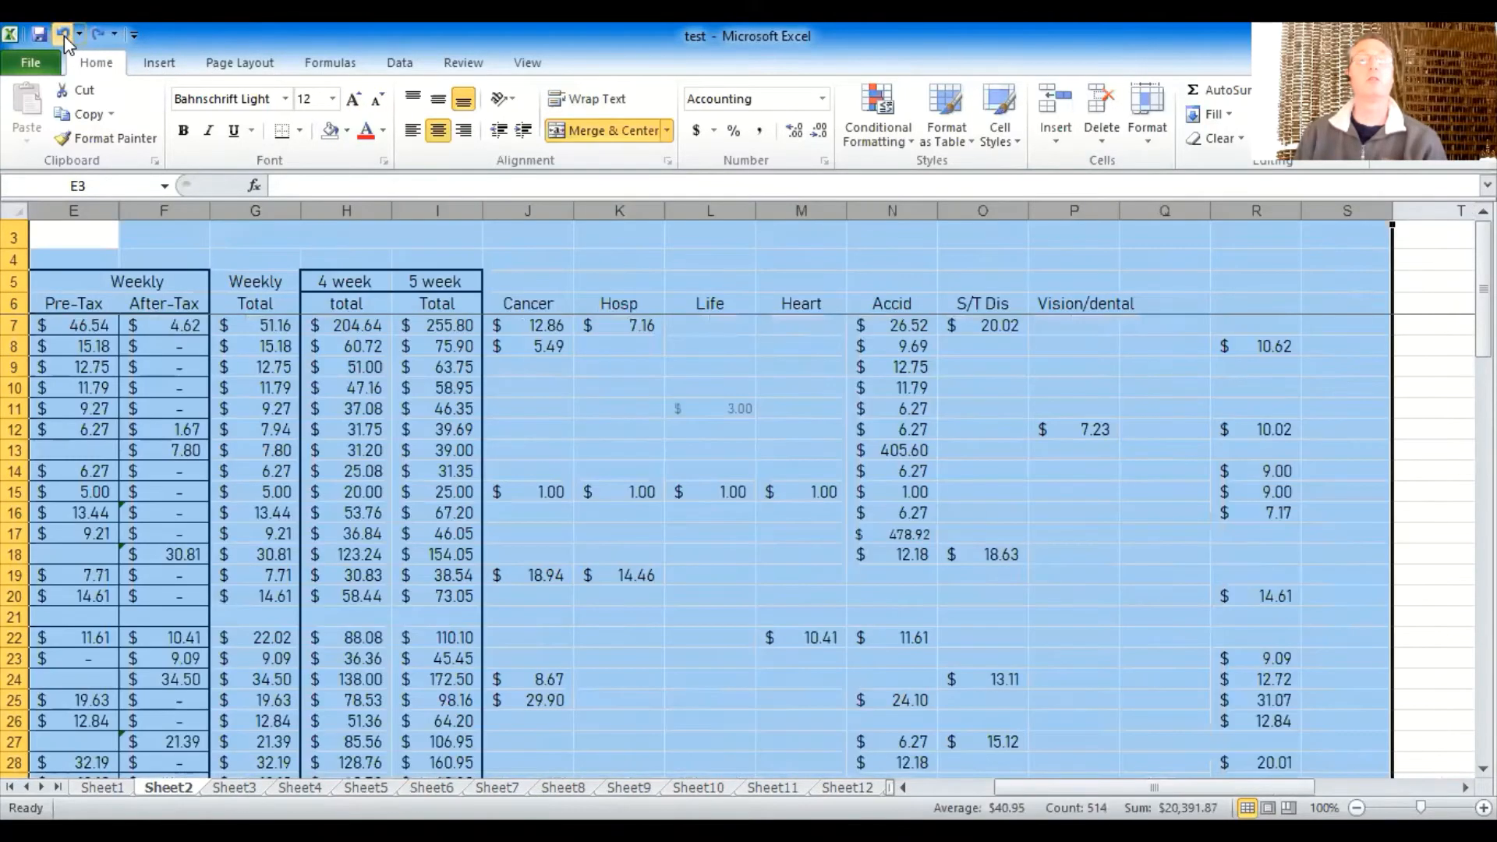
- Clear the selection, narrow only the Accid column N in small amounts, and autofit it to its contents
click(1002, 434)
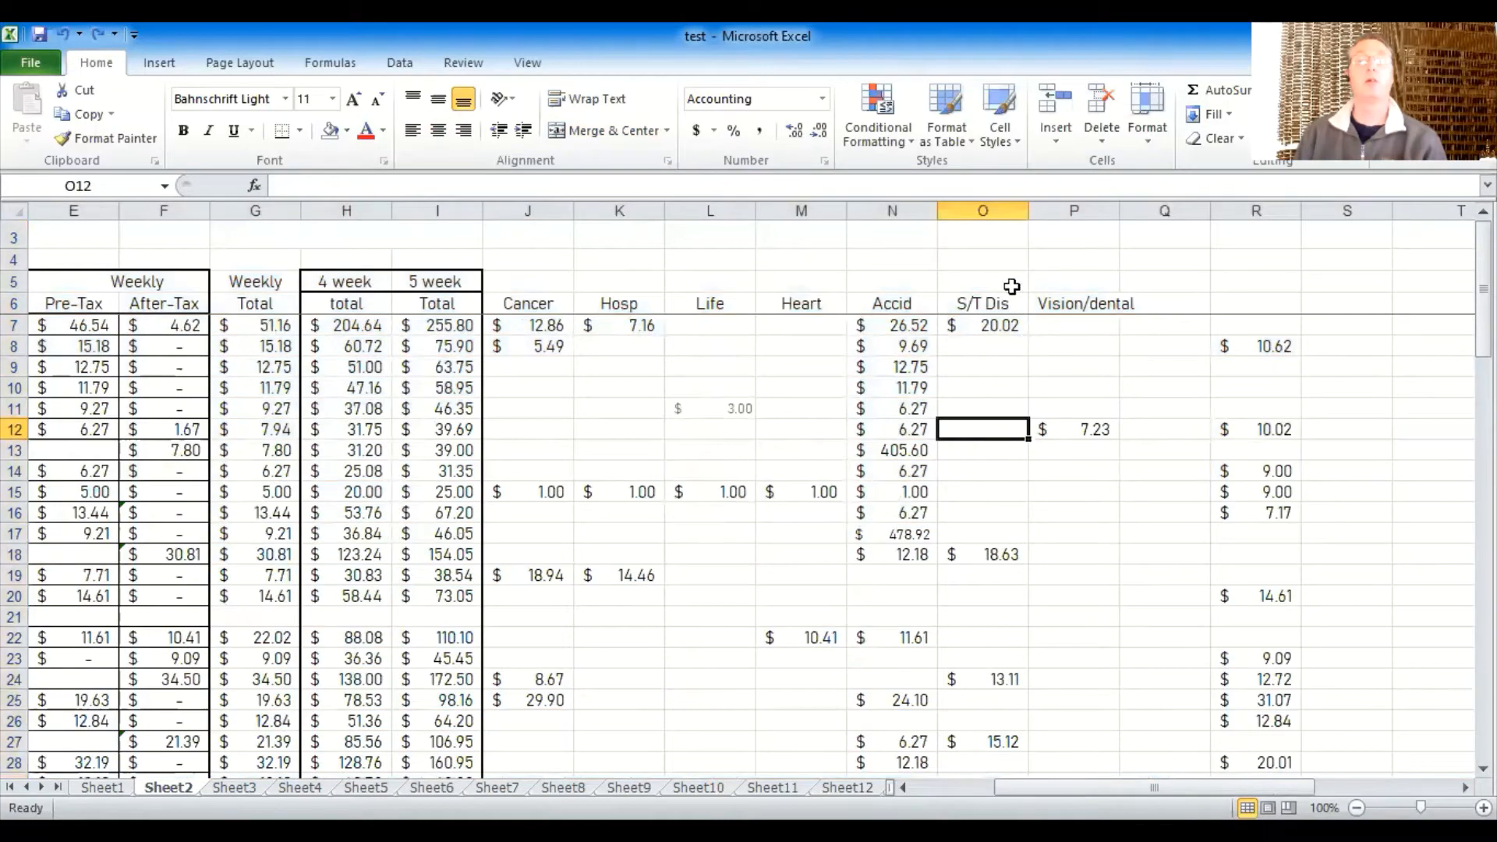
drag(936, 210, 919, 209)
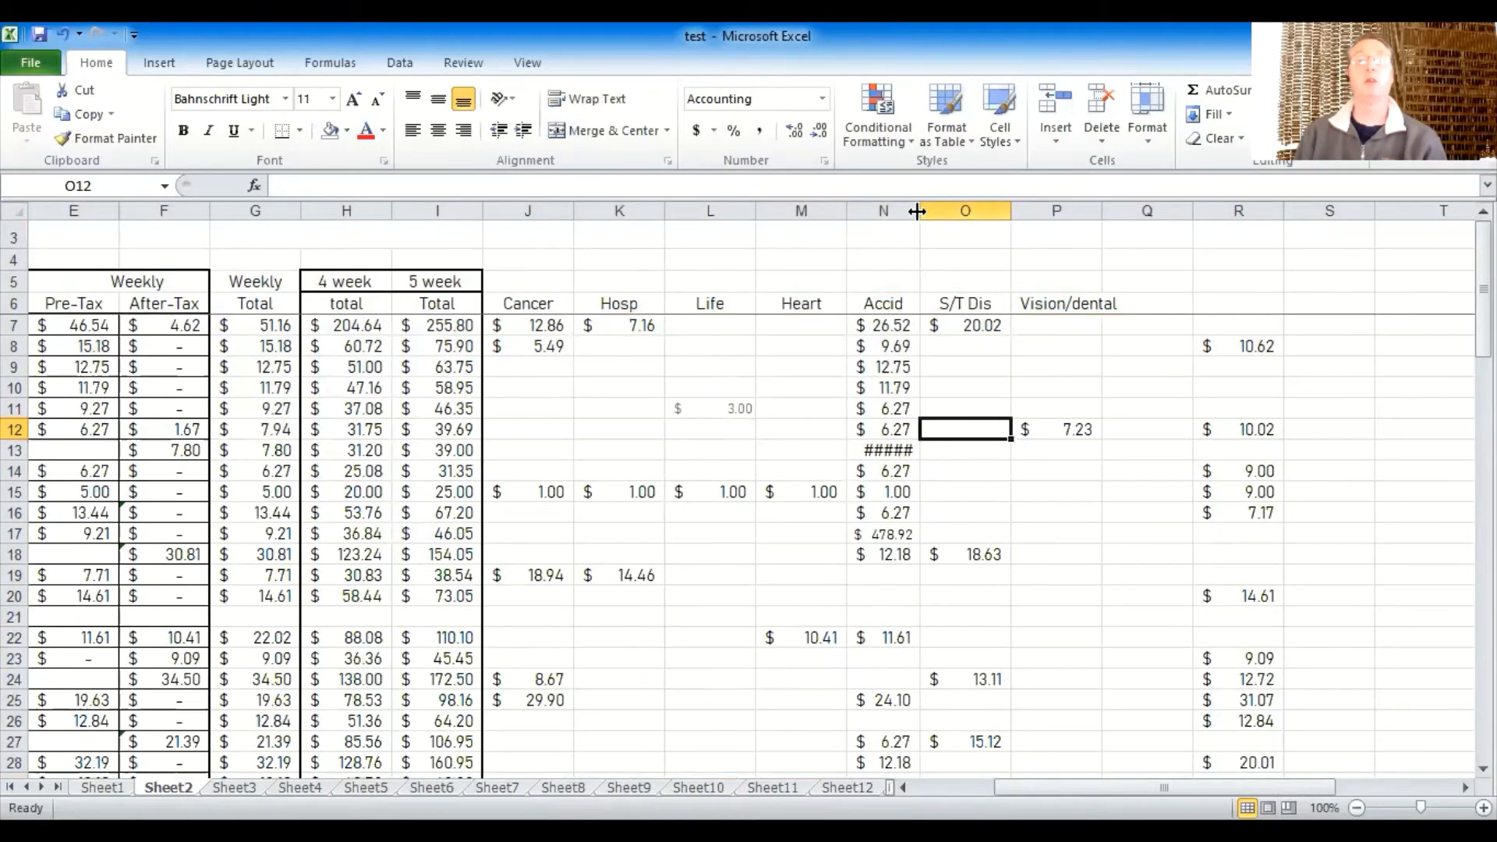
mouse_move(917, 210)
mouse_down()
mouse_move(904, 208)
mouse_move(926, 198)
mouse_move(911, 205)
mouse_up()
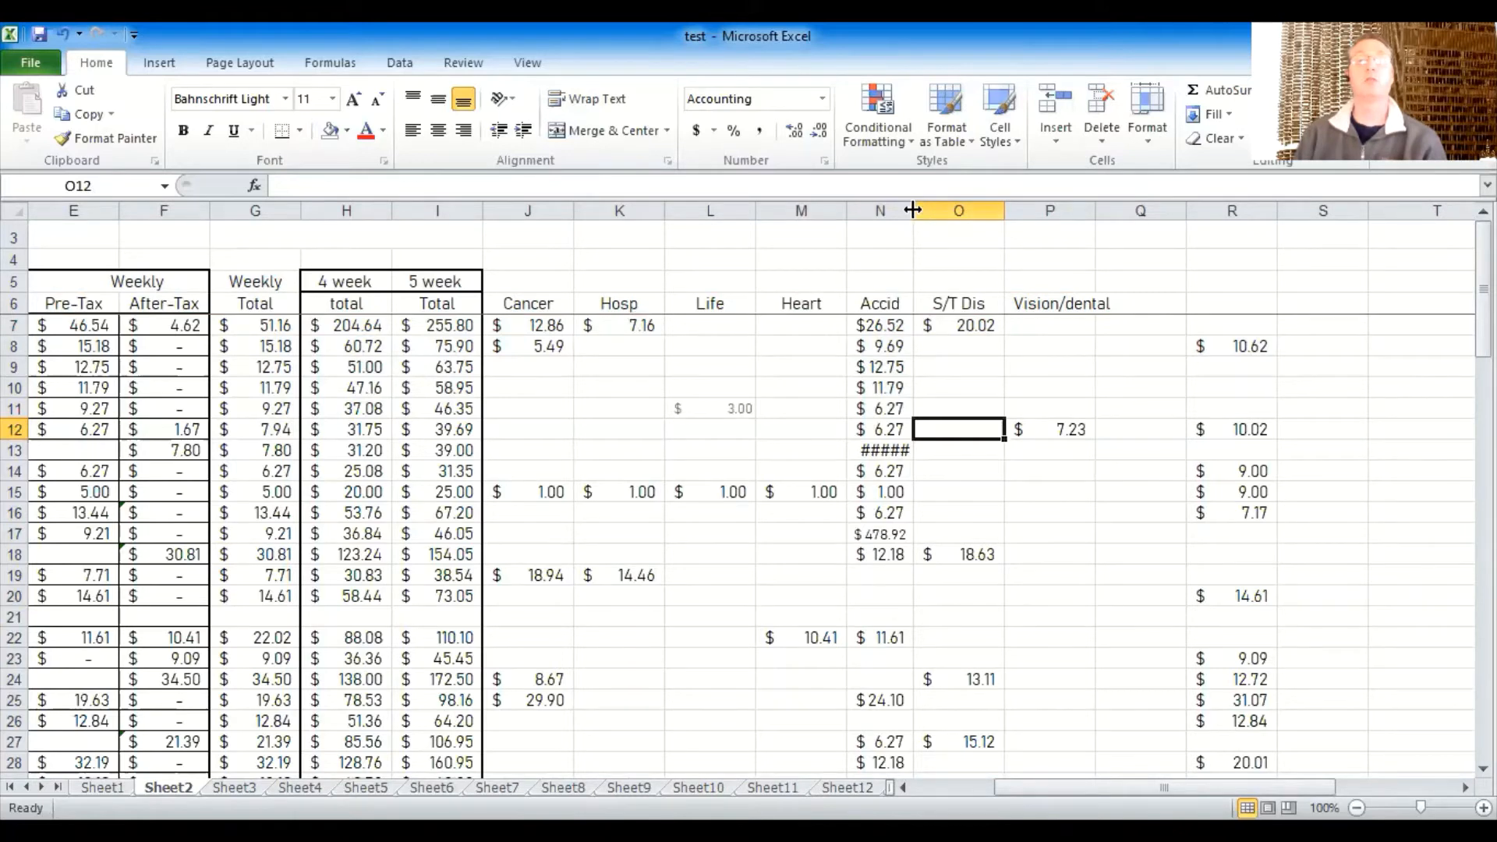
double_click(910, 209)
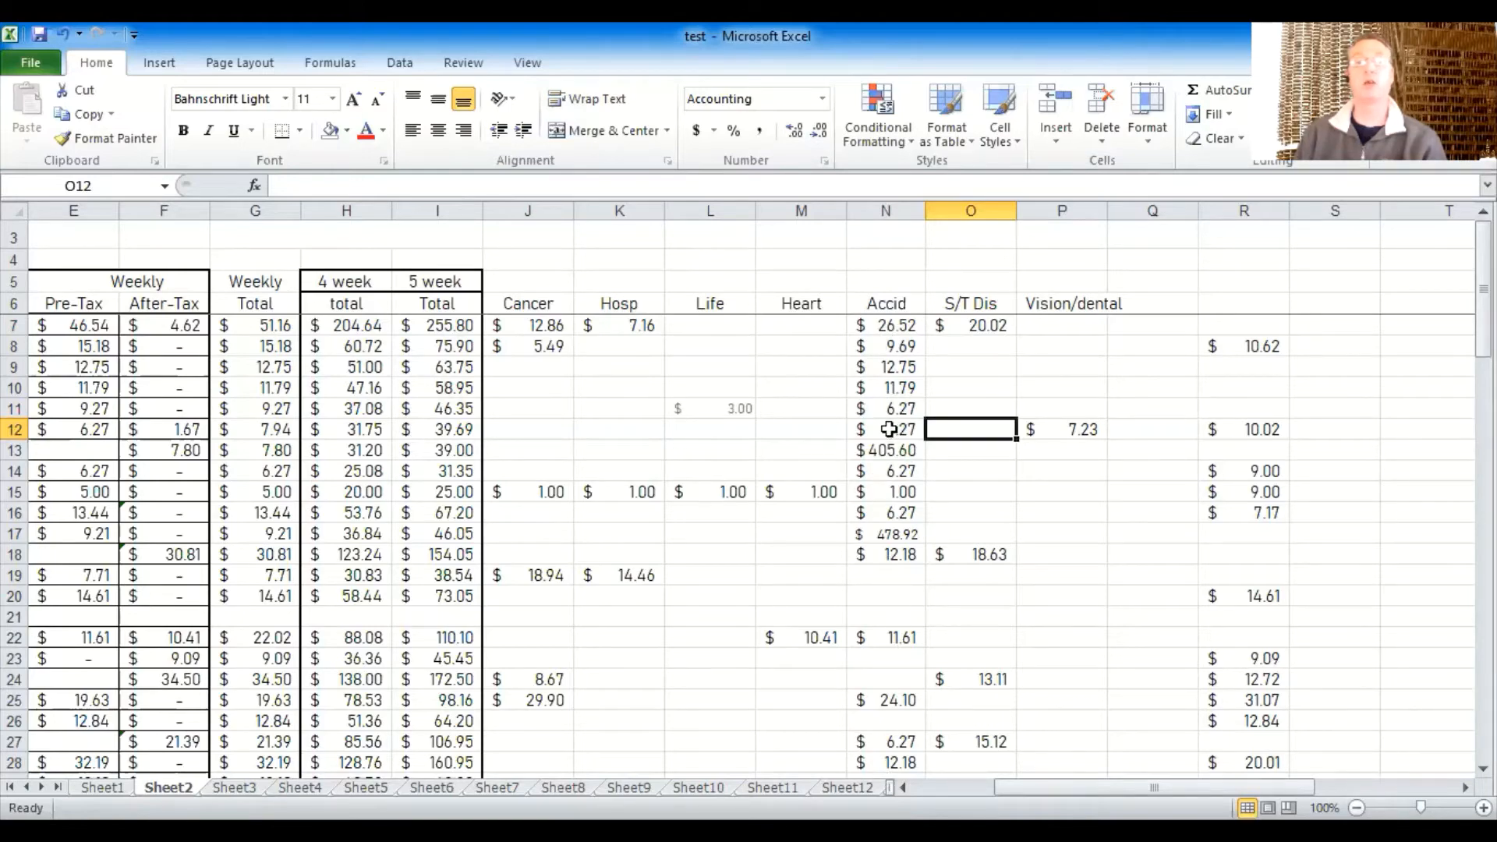
- Autofit the widths of Shift column D and column A to their contents, and select the title cell A3
drag(1058, 788, 973, 788)
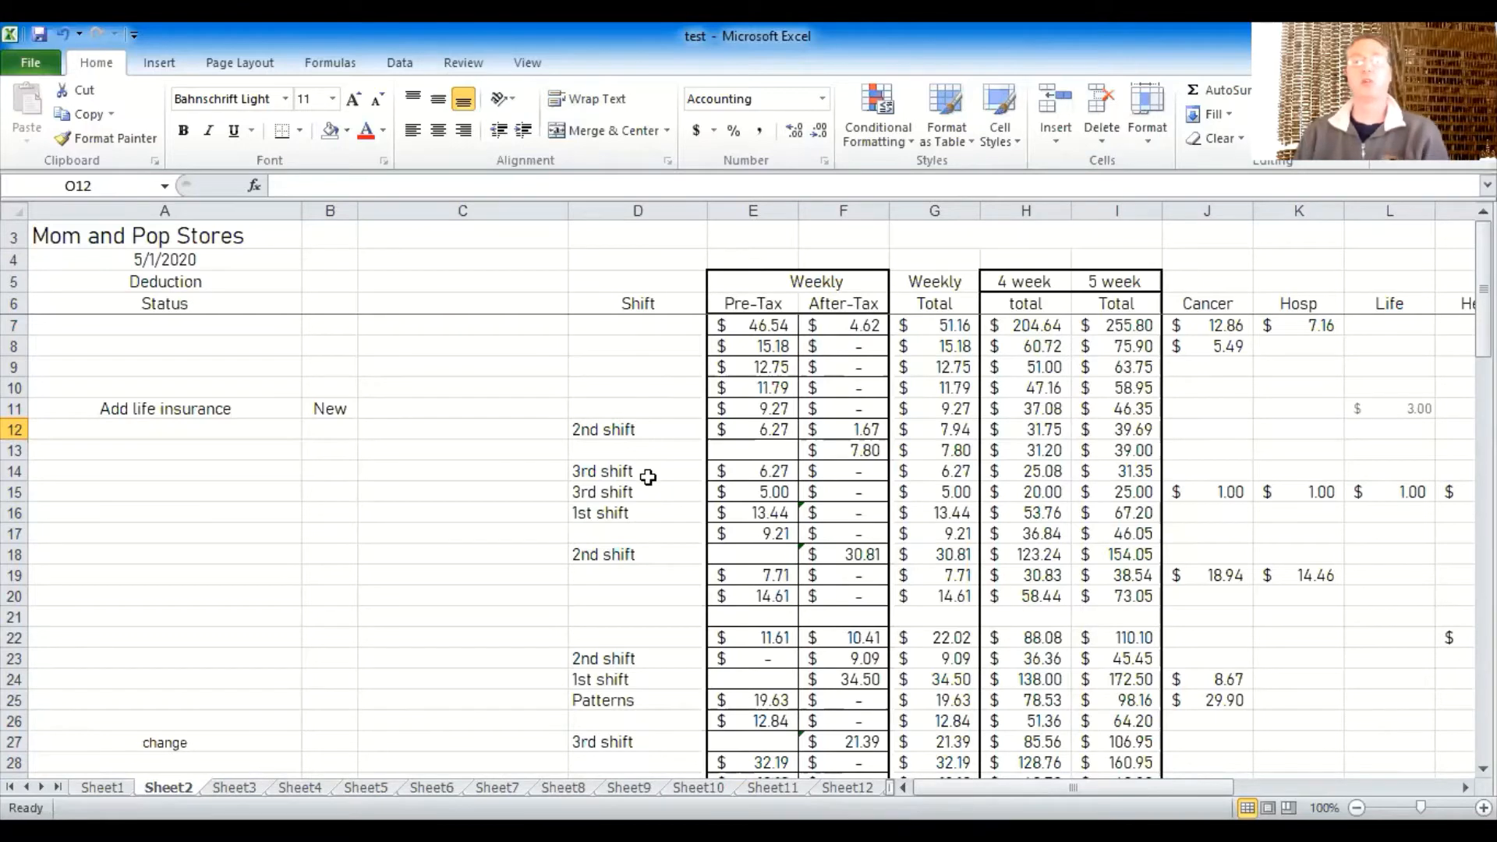
double_click(706, 211)
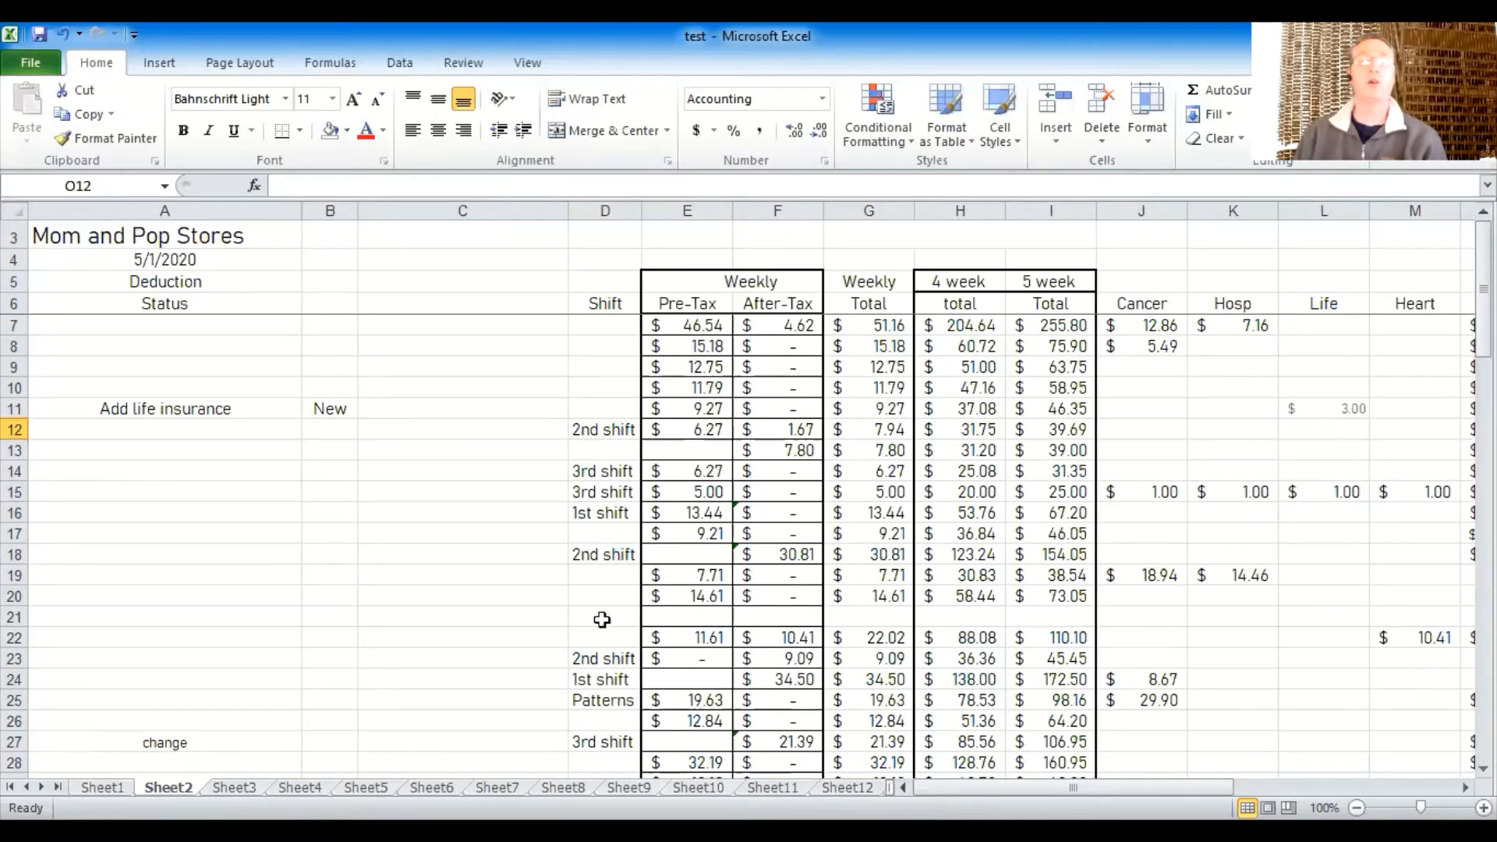
double_click(298, 209)
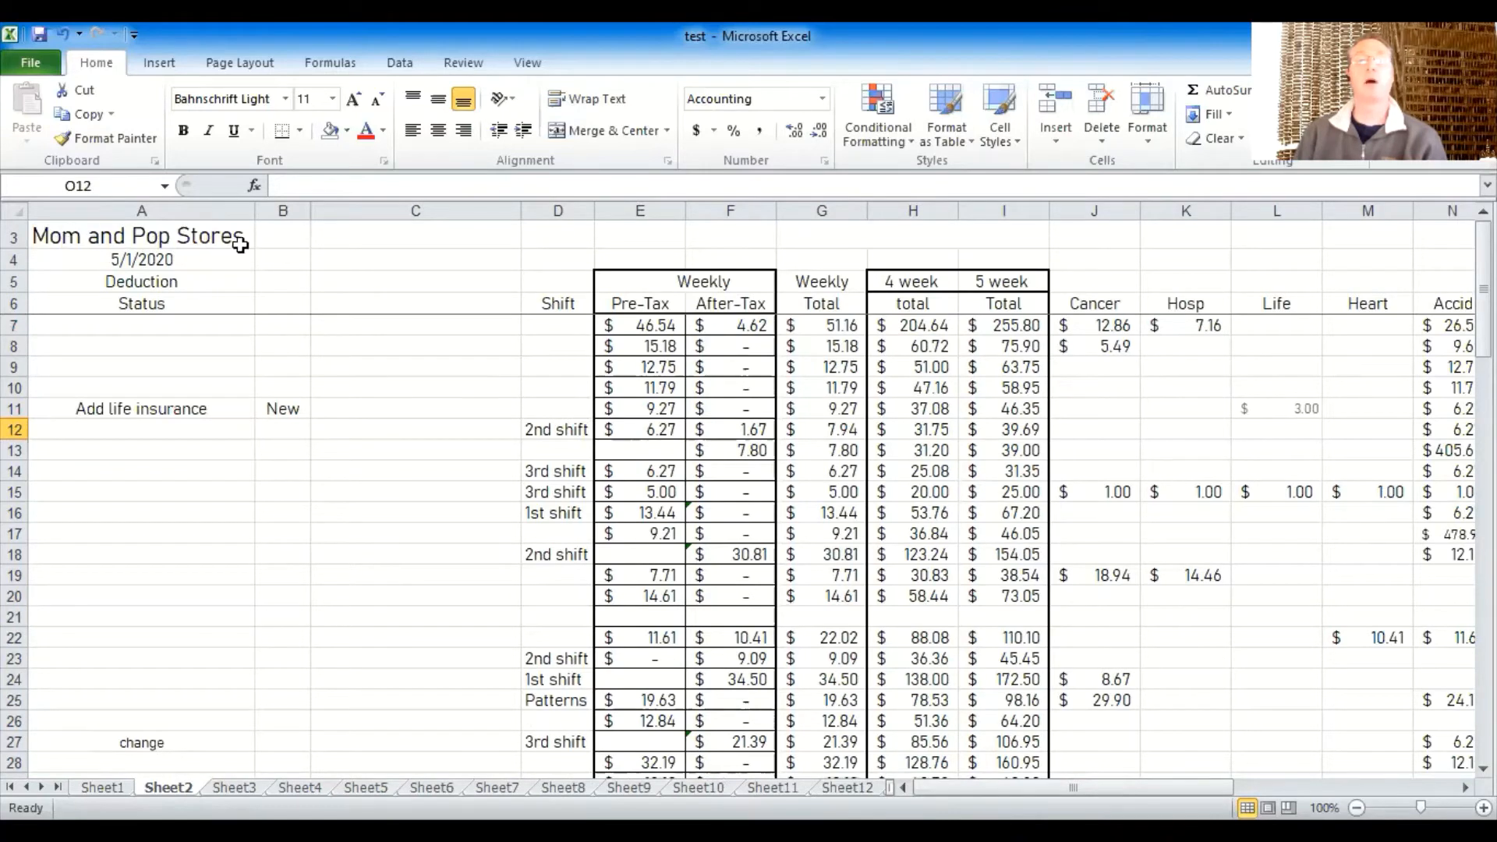
click(183, 242)
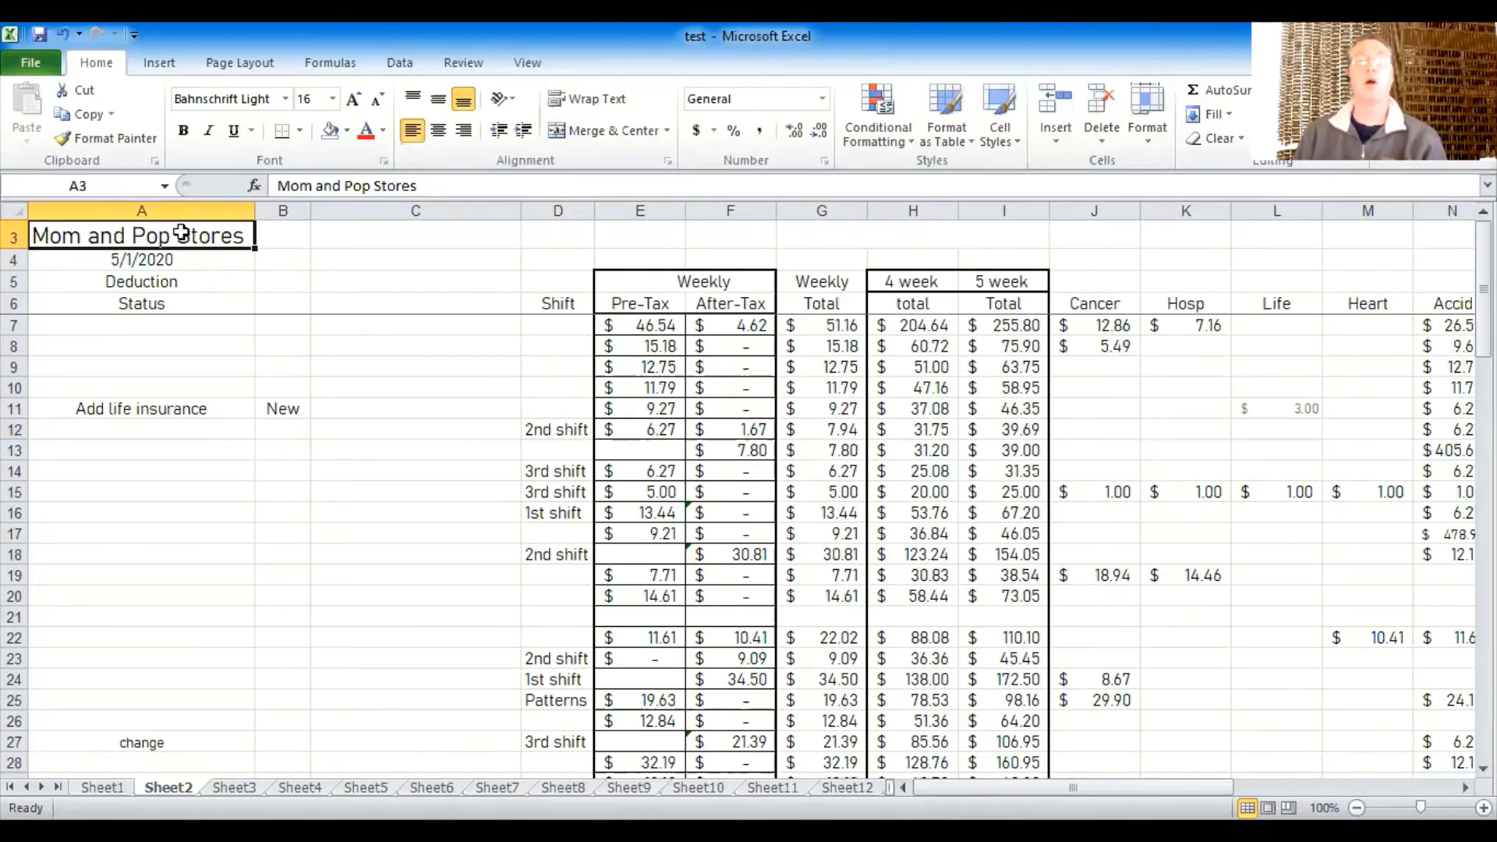
- Narrow column A so it just fits the "Add life insurance" entry
click(428, 466)
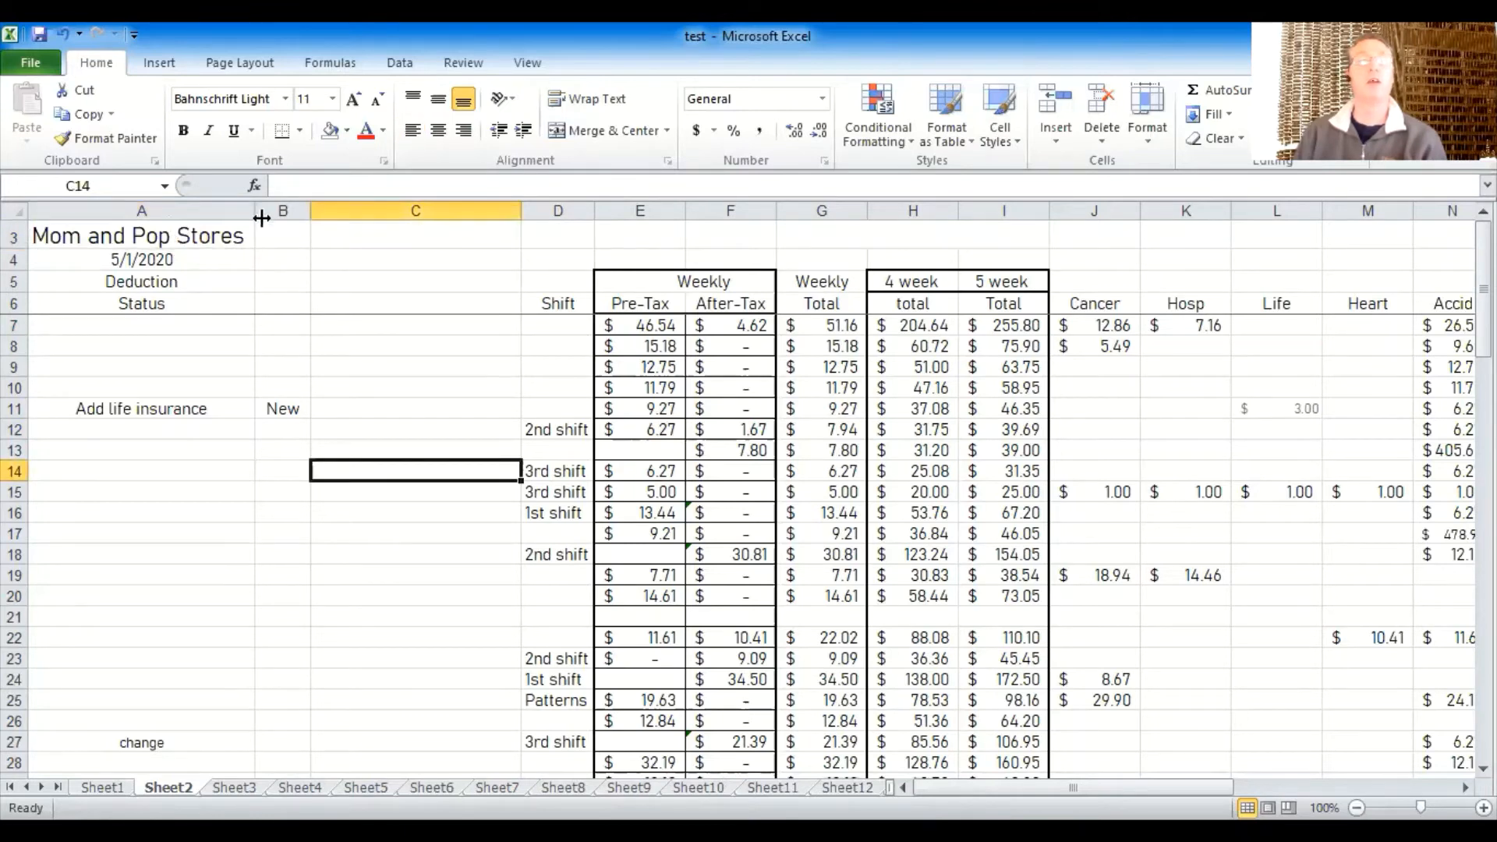
drag(255, 213, 188, 215)
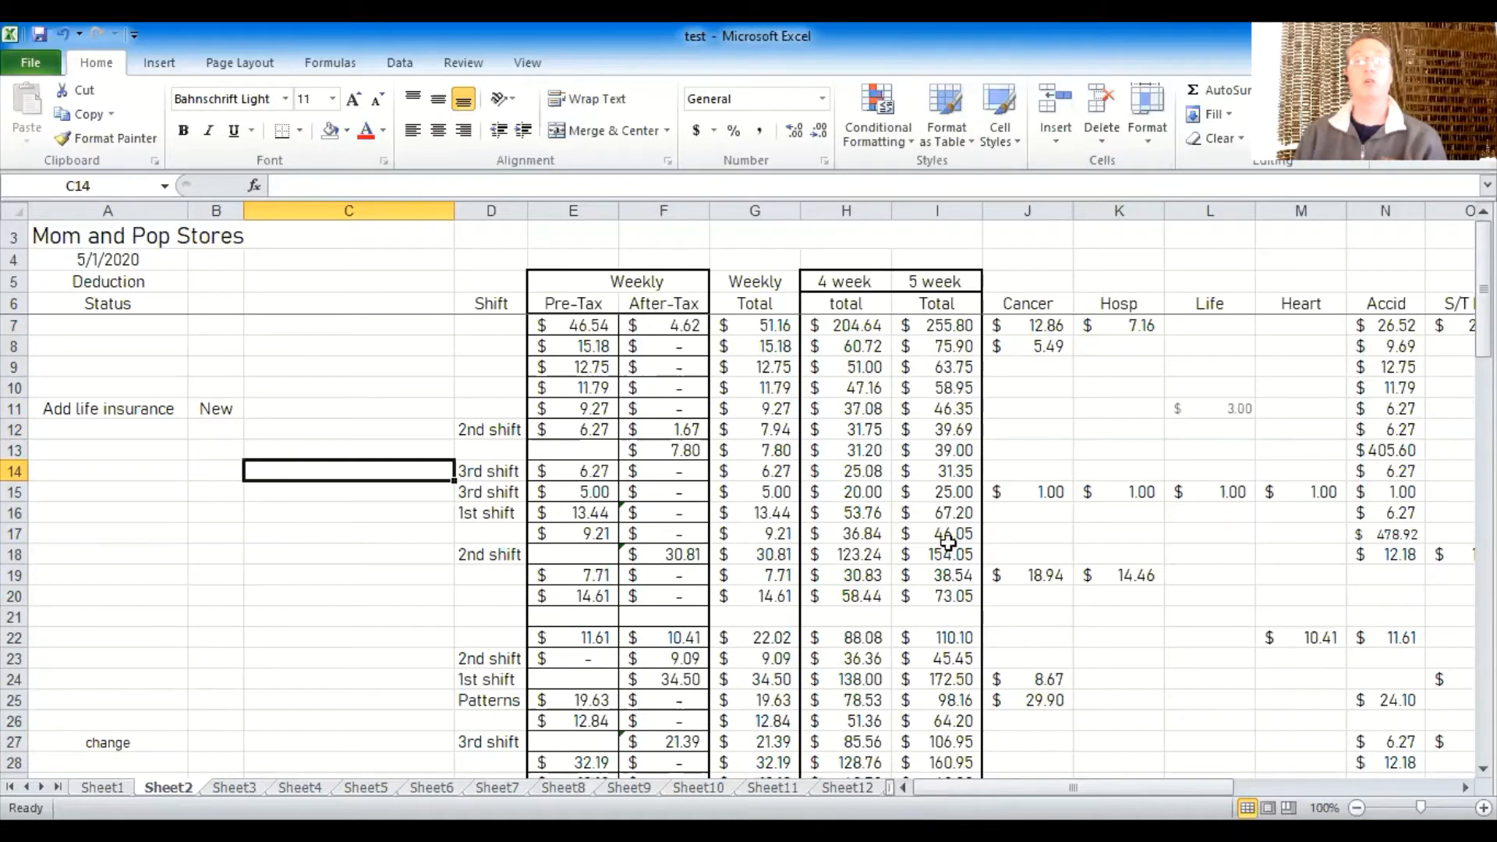
- Check the text of the merged Weekly heading in E5, and try aligning it right and left
click(617, 283)
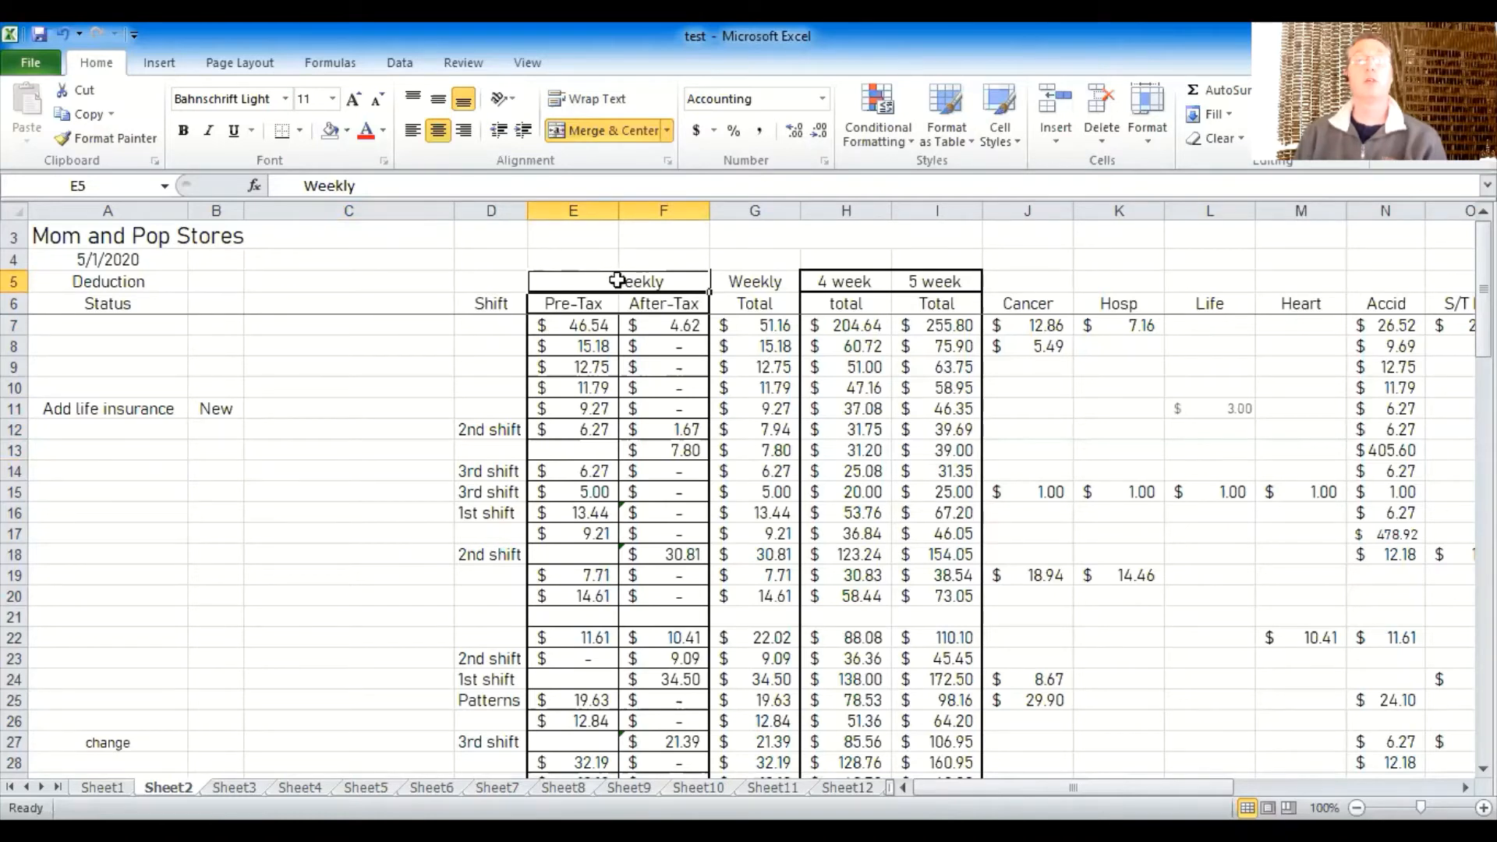
click(300, 185)
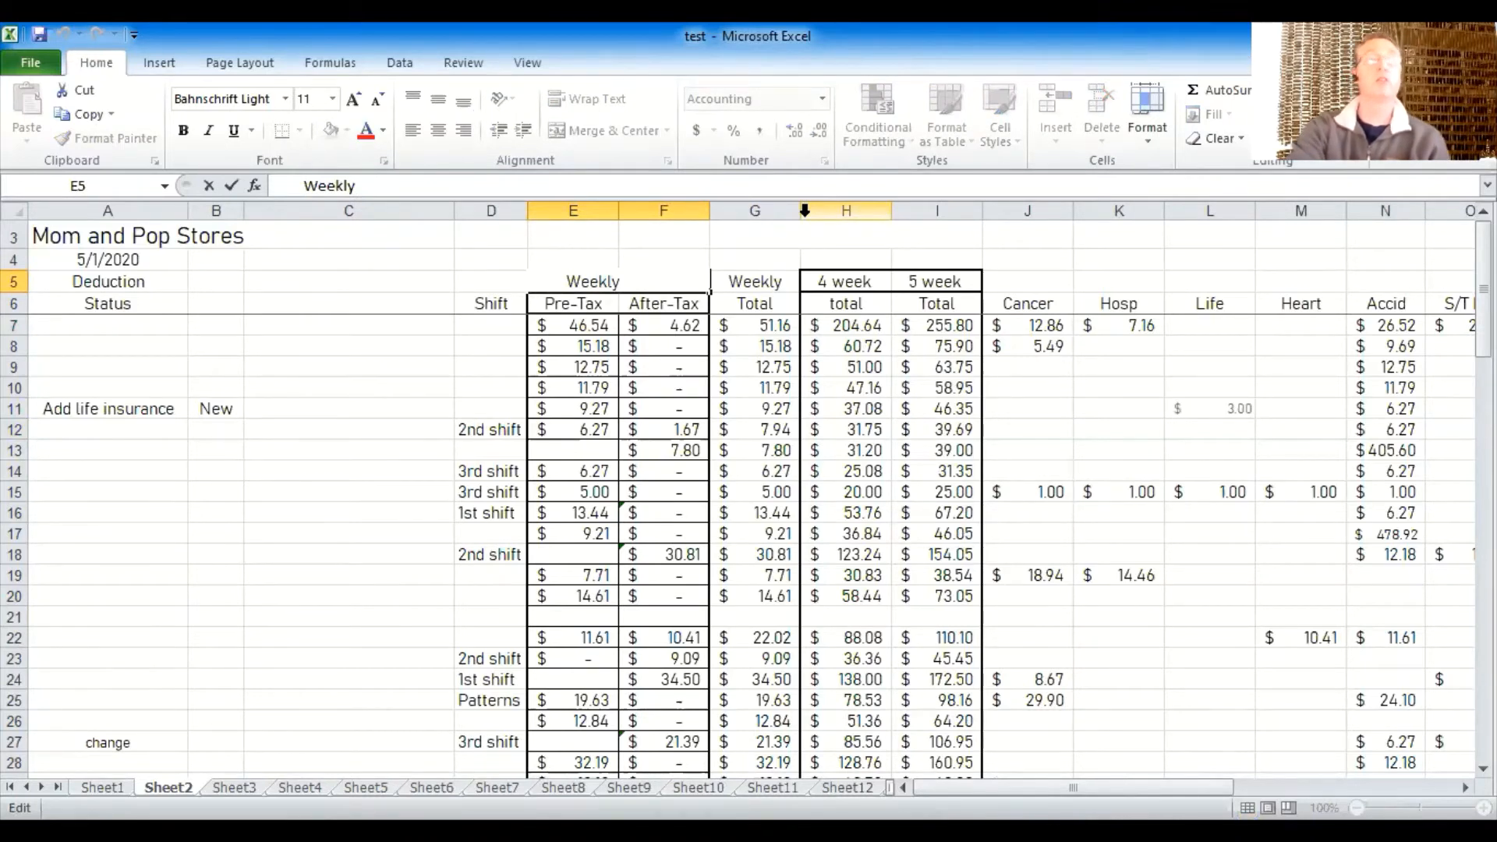
click(360, 368)
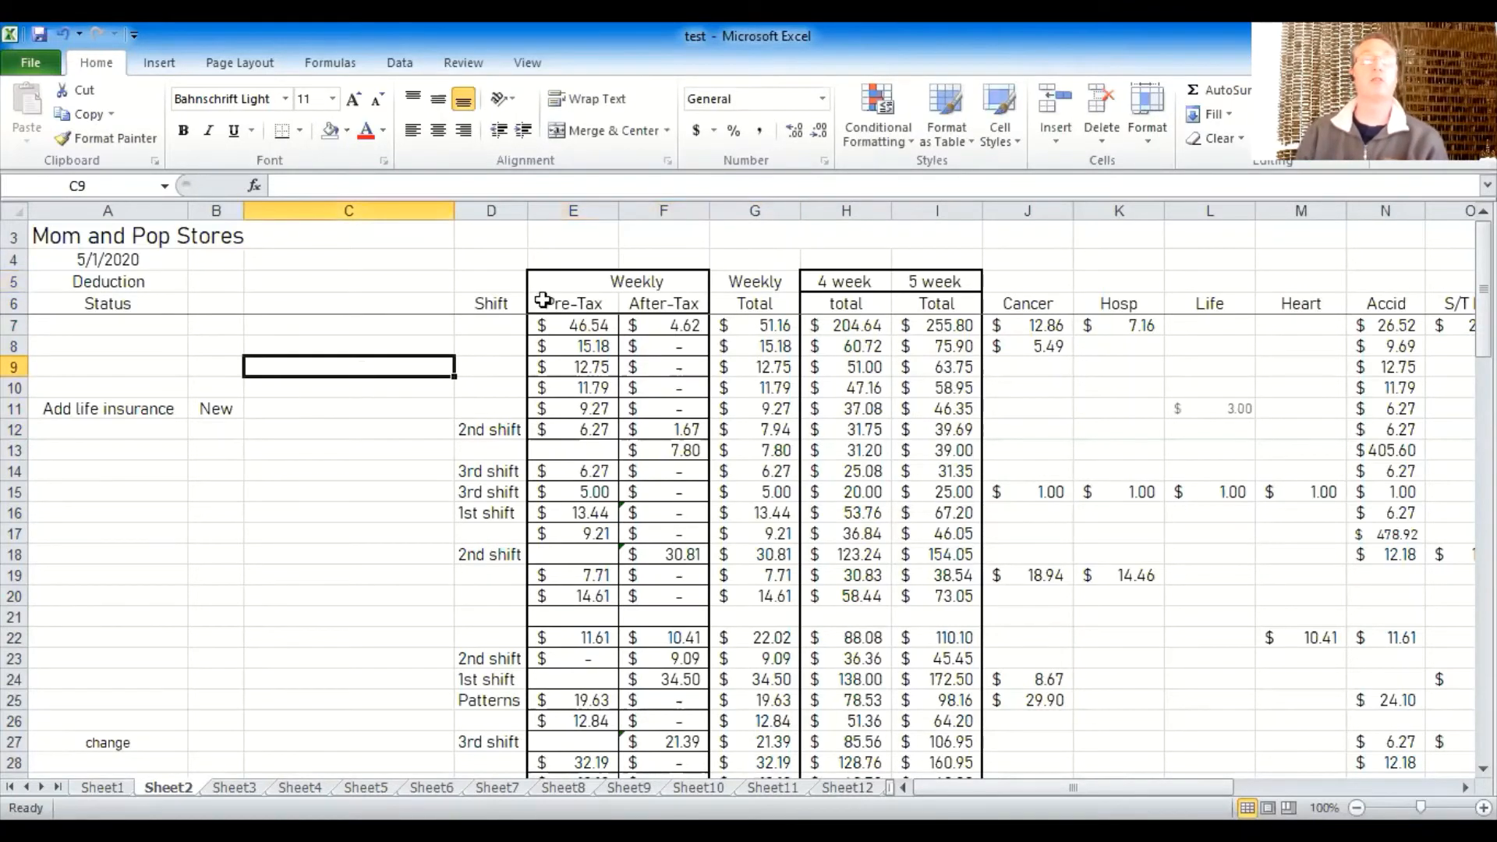
click(612, 282)
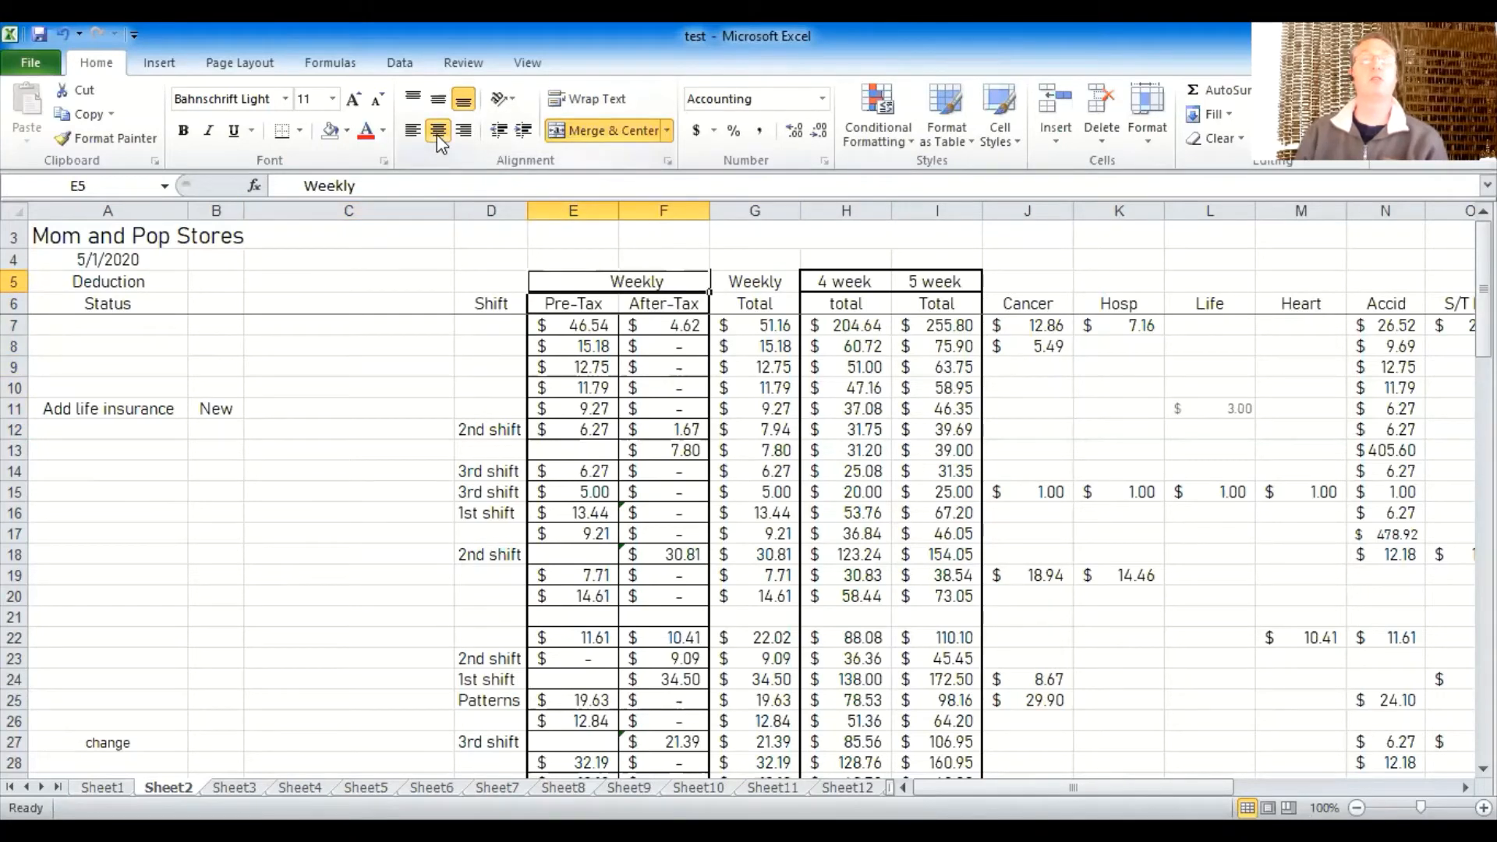
click(464, 131)
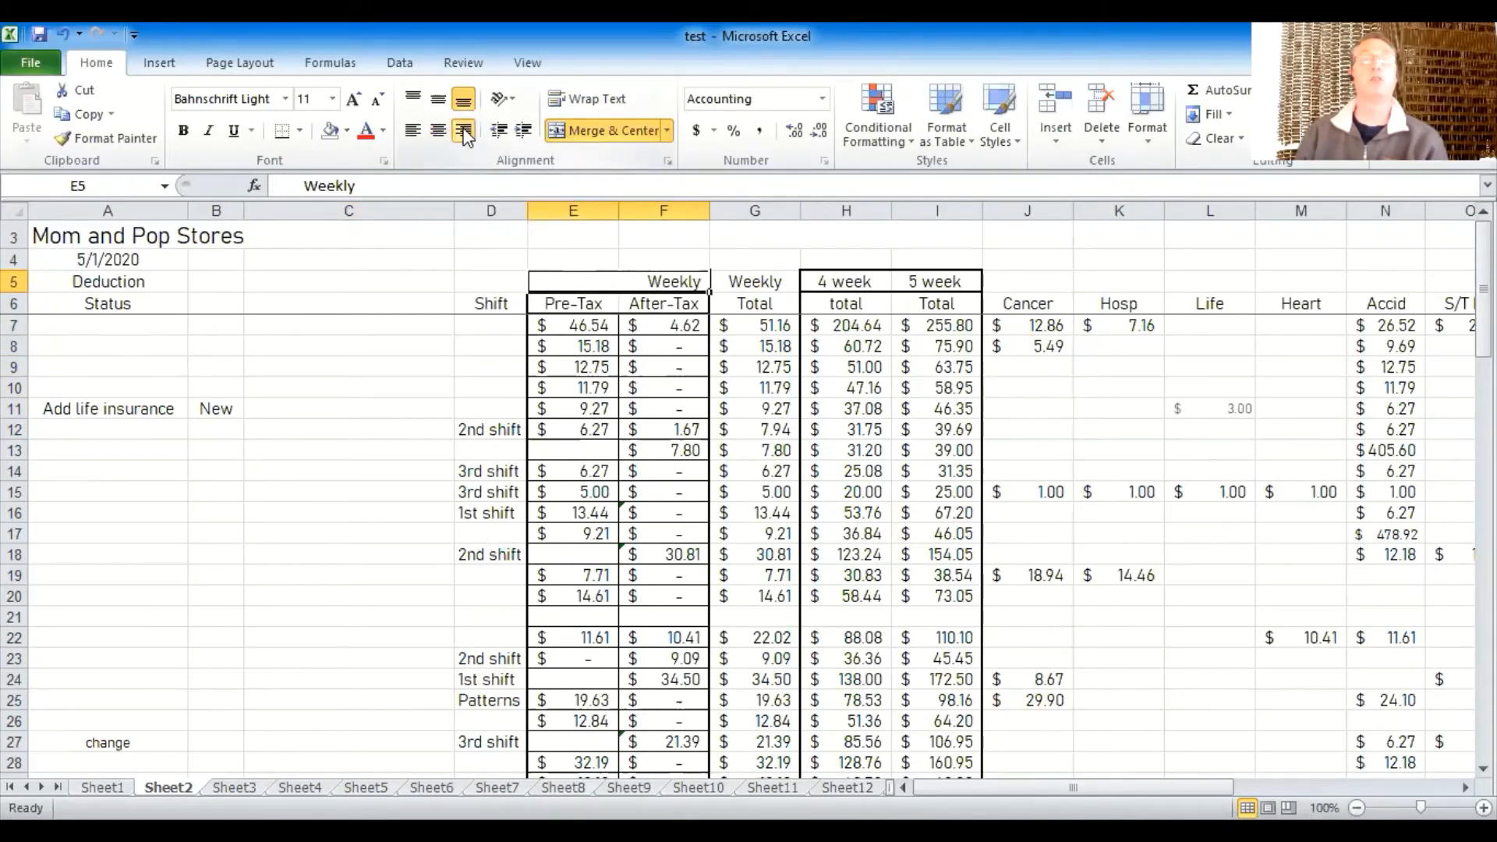
click(415, 132)
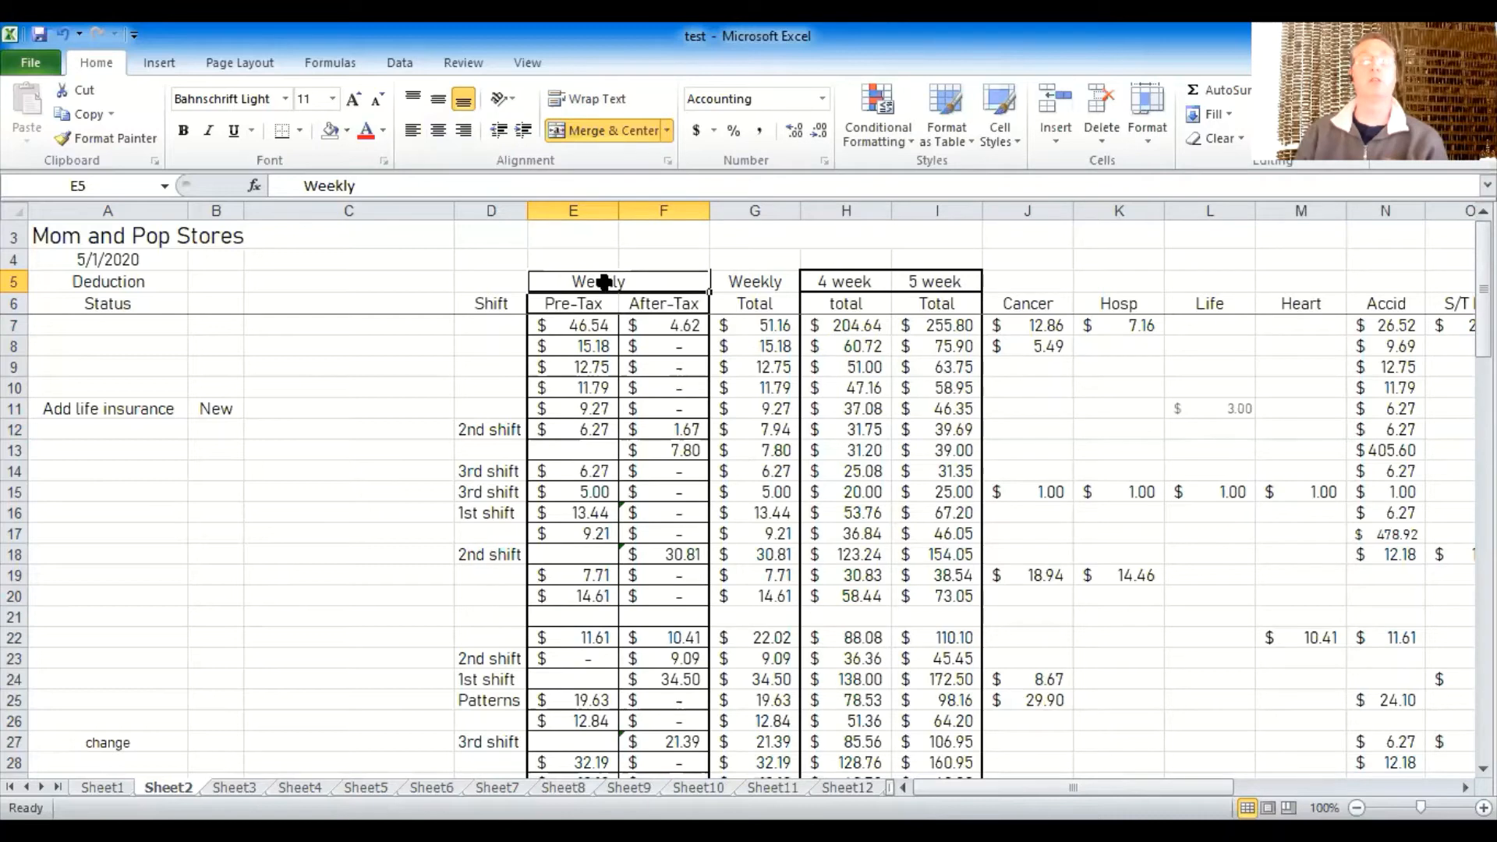
- Delete the leading spaces before the text "Weekly" in the merged heading E5
click(404, 185)
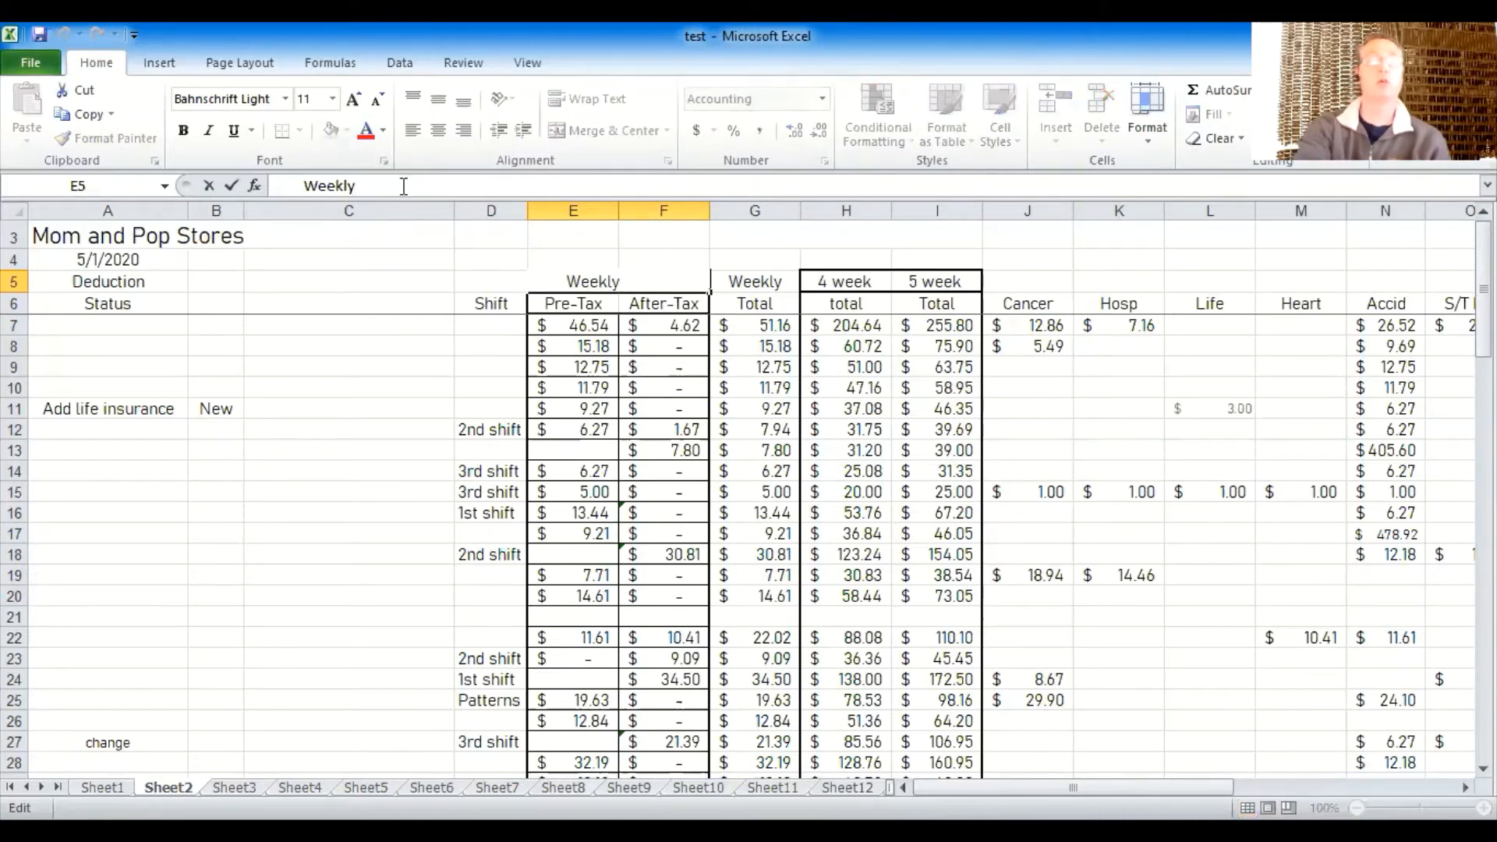
key(Left)
key(Left)
key(Left)
key(Left)
key(Left)
key(Left)
key(Left)
key(Left)
key(Left)
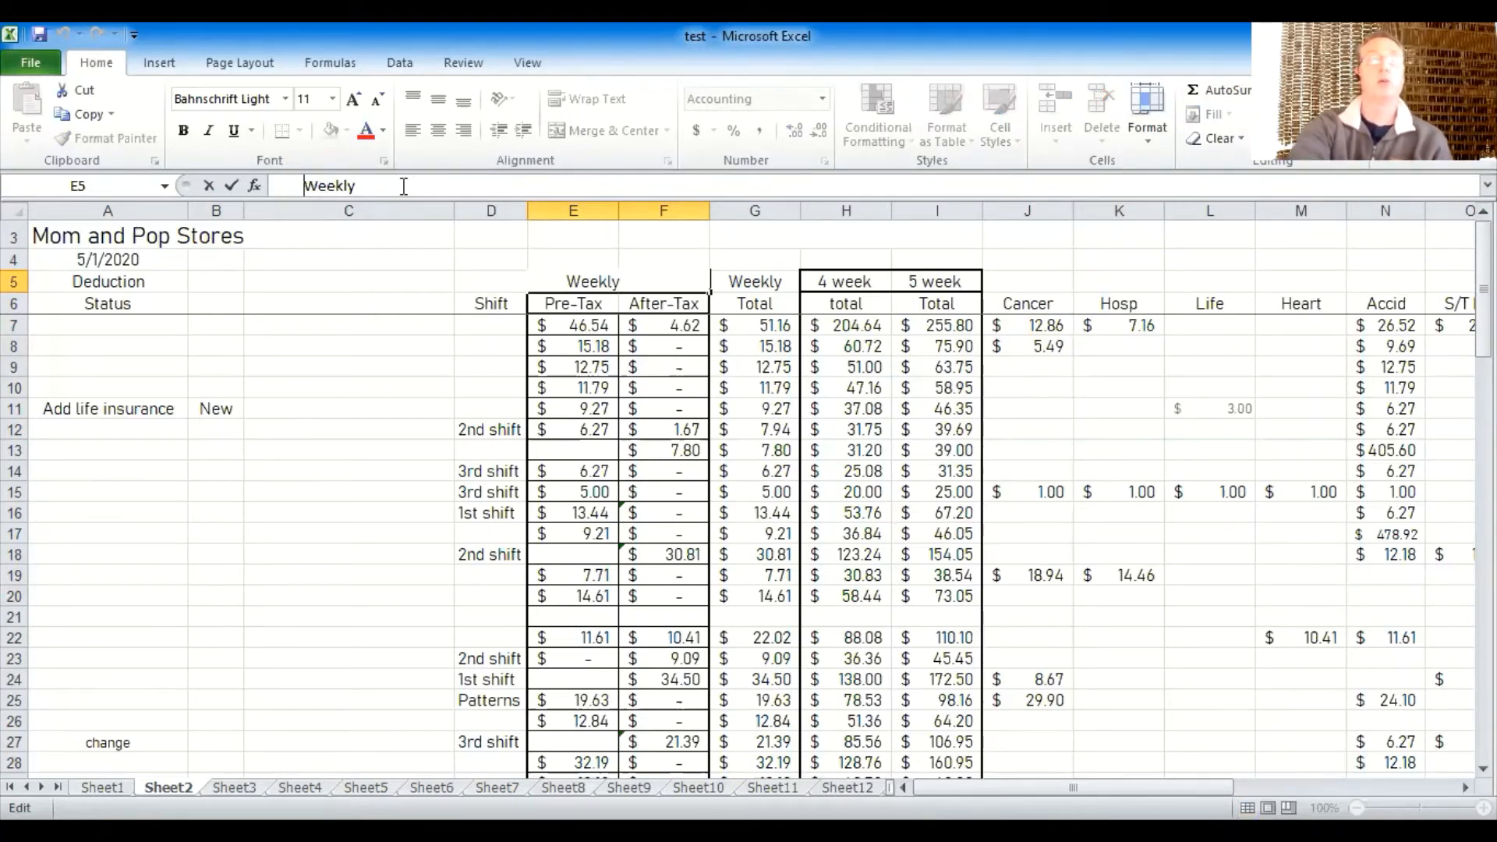
key(Delete)
key(Delete)
key(Delete)
key(Delete)
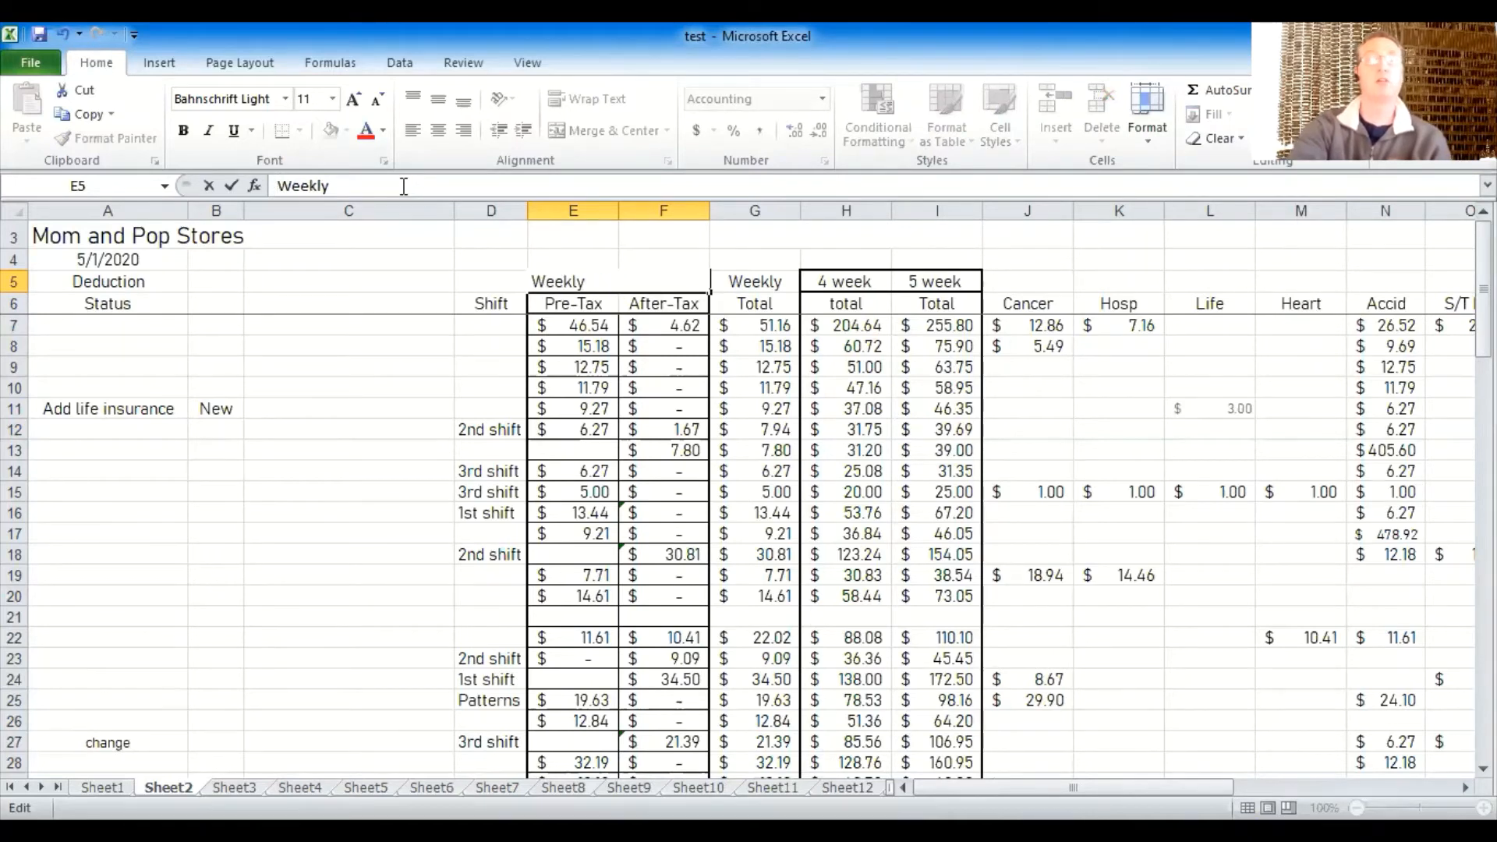
key(Return)
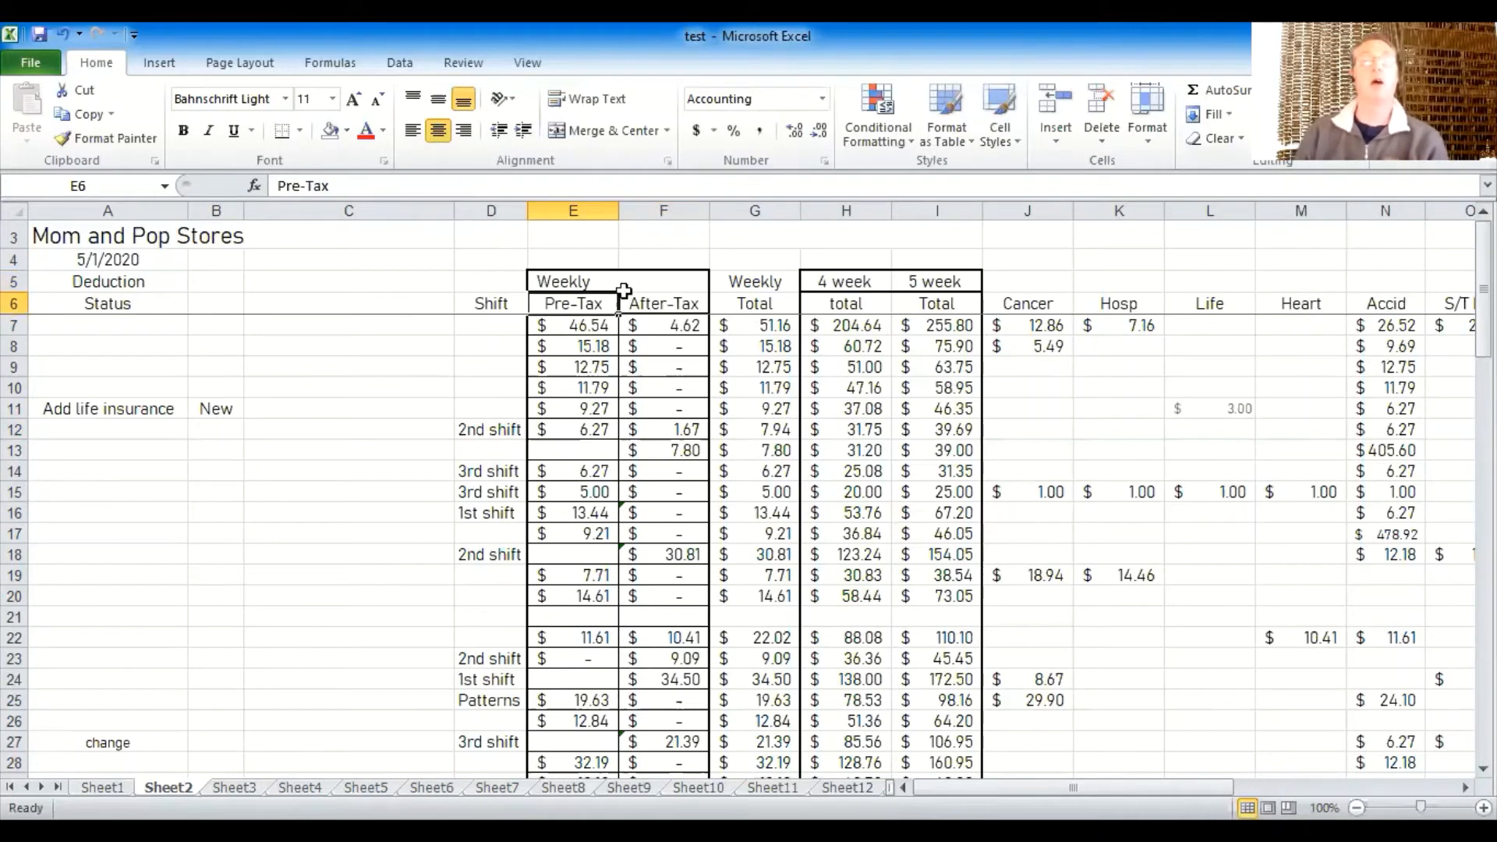
- Center the merged Weekly heading over the Pre-Tax and After-Tax columns, and deselect it
click(577, 283)
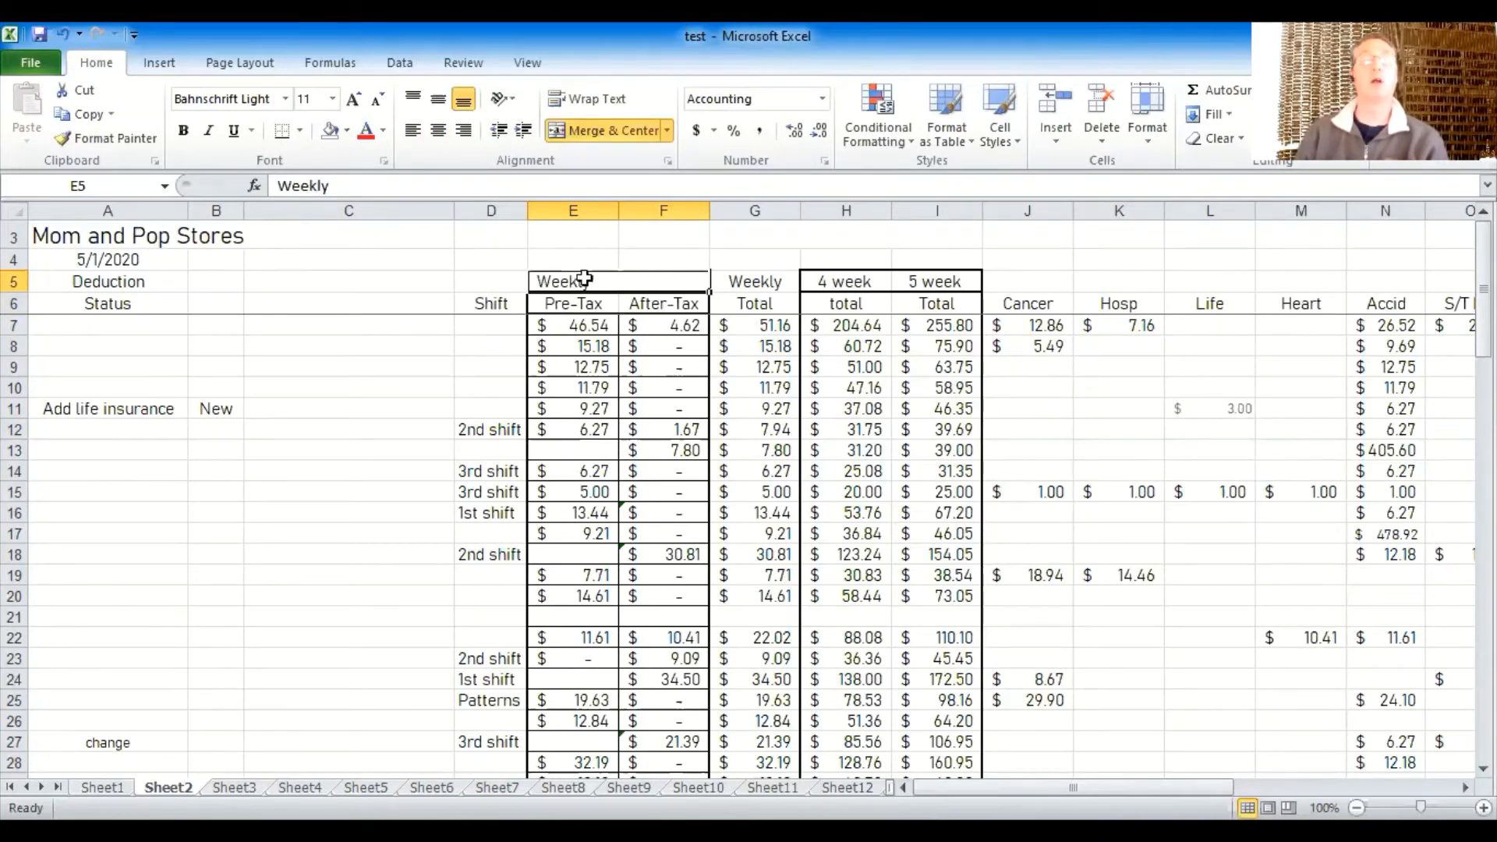
click(440, 132)
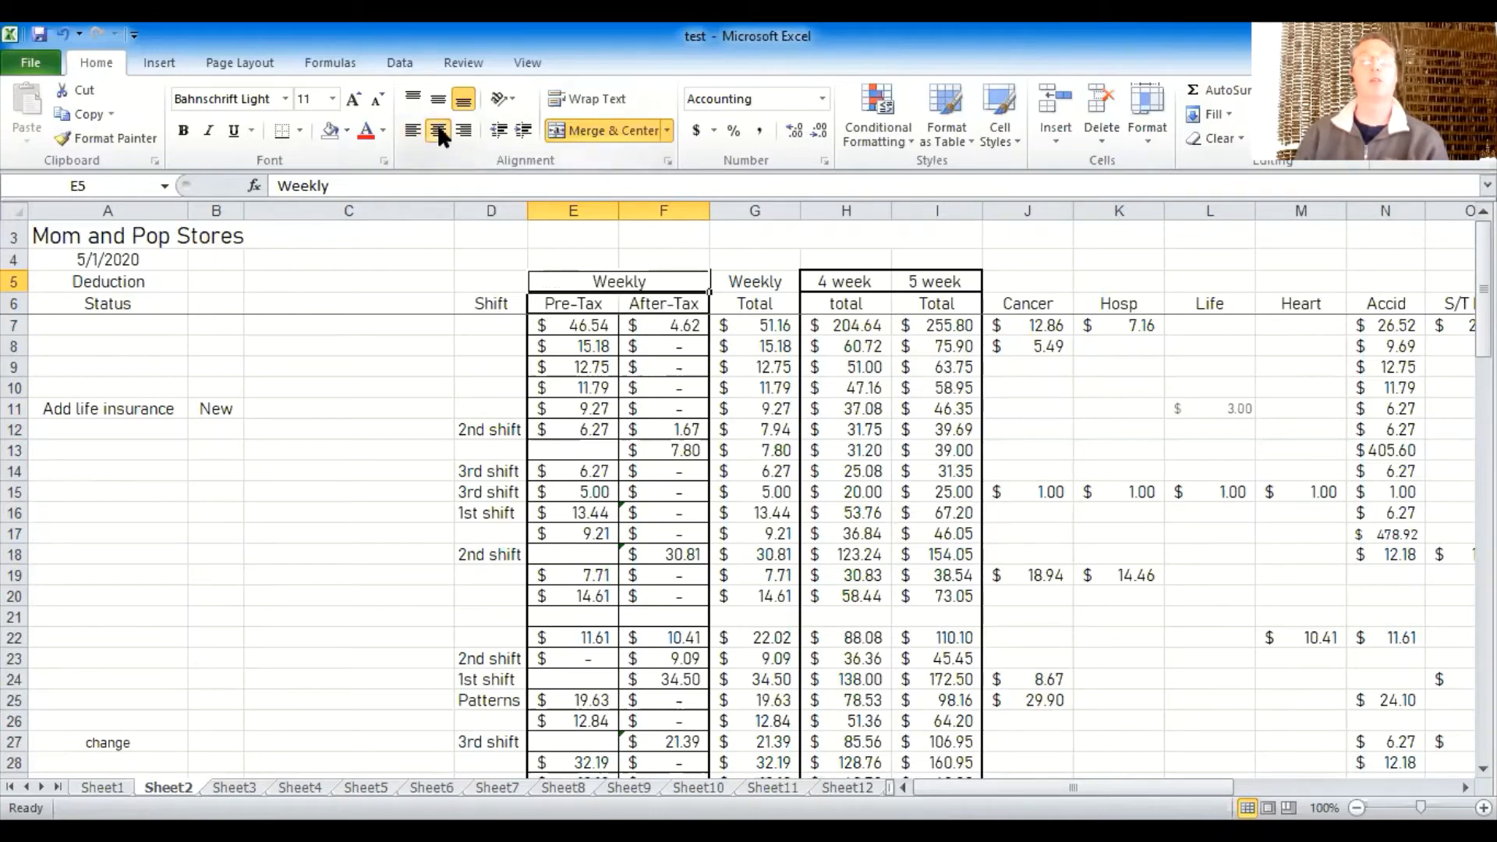
click(377, 390)
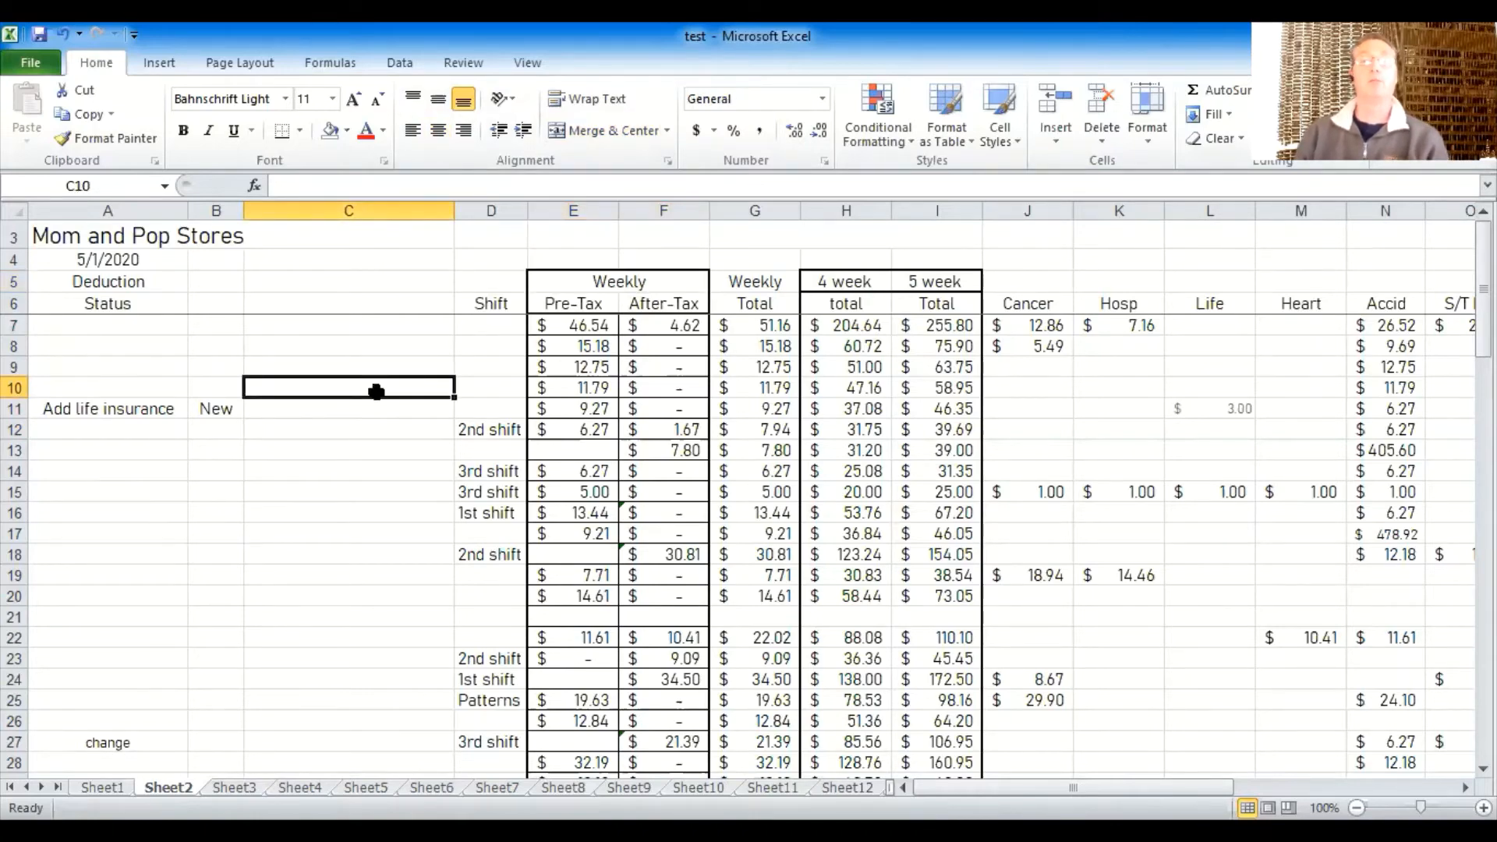
- Examine the cell borders down to the rows below the data, and look over the available border types
scroll(377, 390, down, 9)
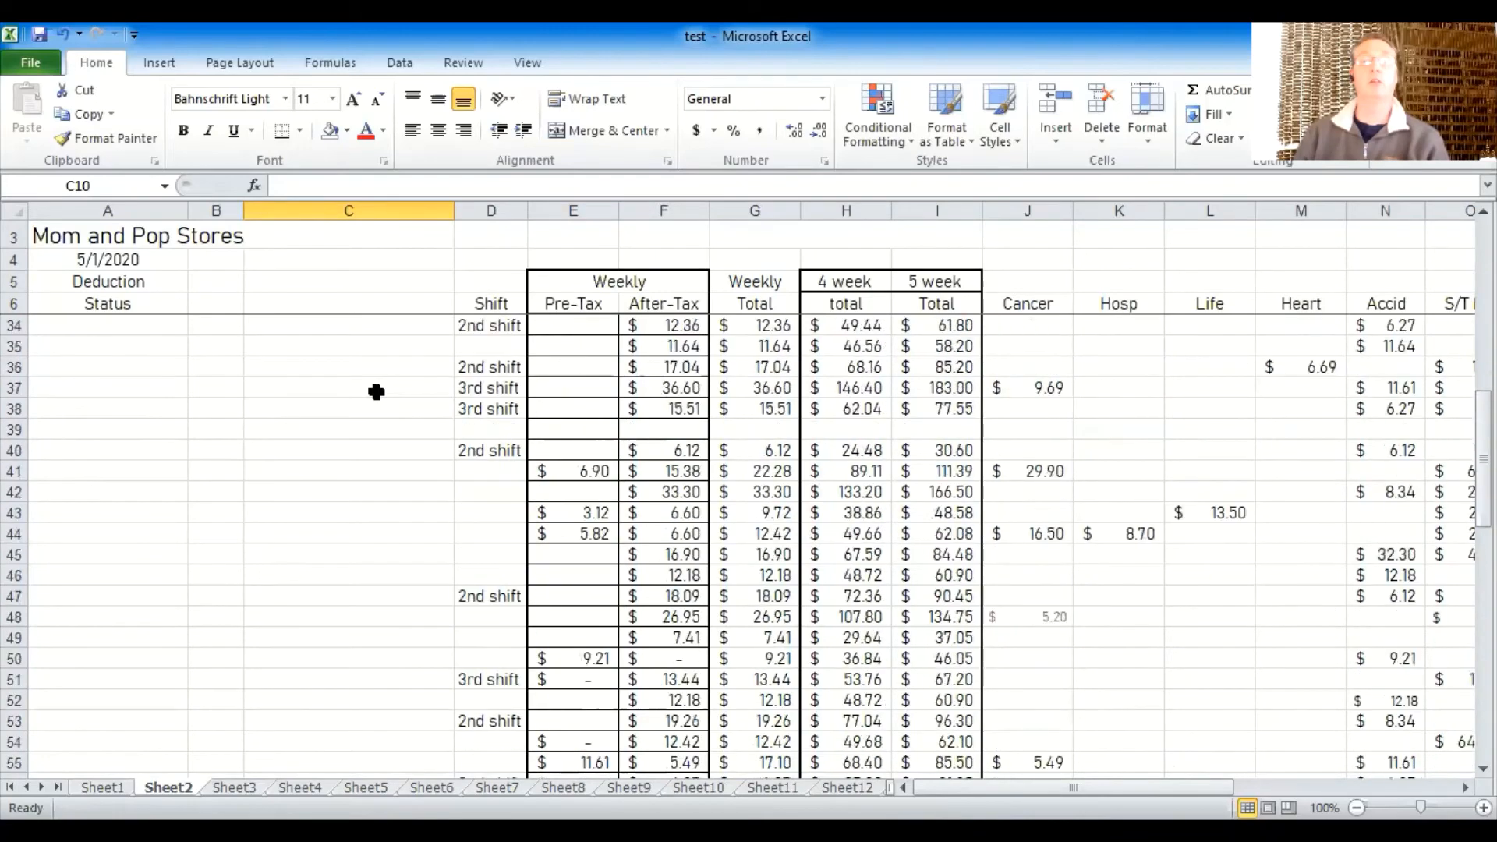
scroll(377, 391, down, 11)
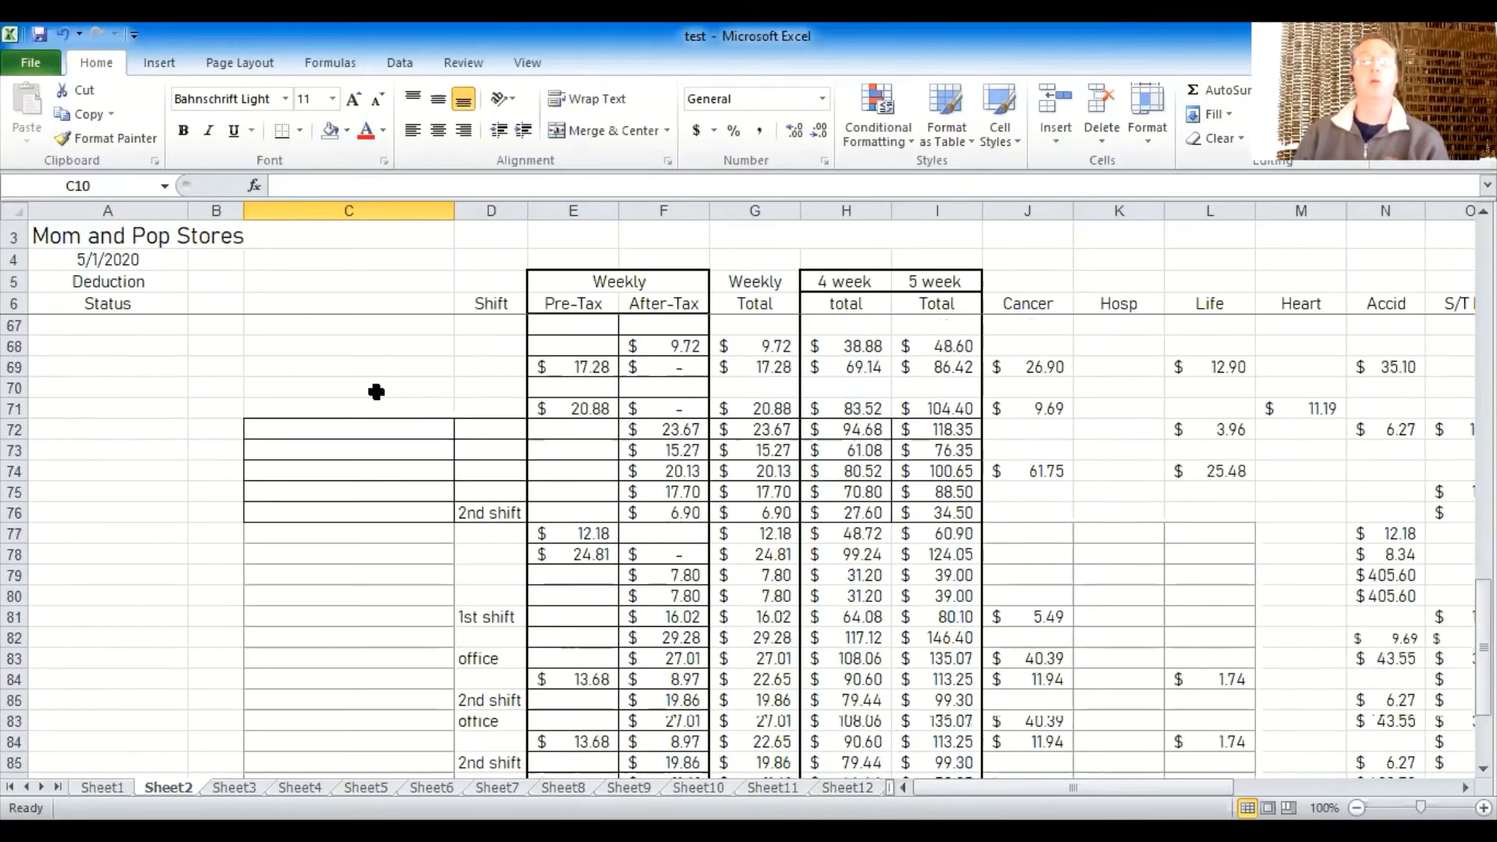
scroll(376, 392, down, 2)
scroll(382, 398, up, 2)
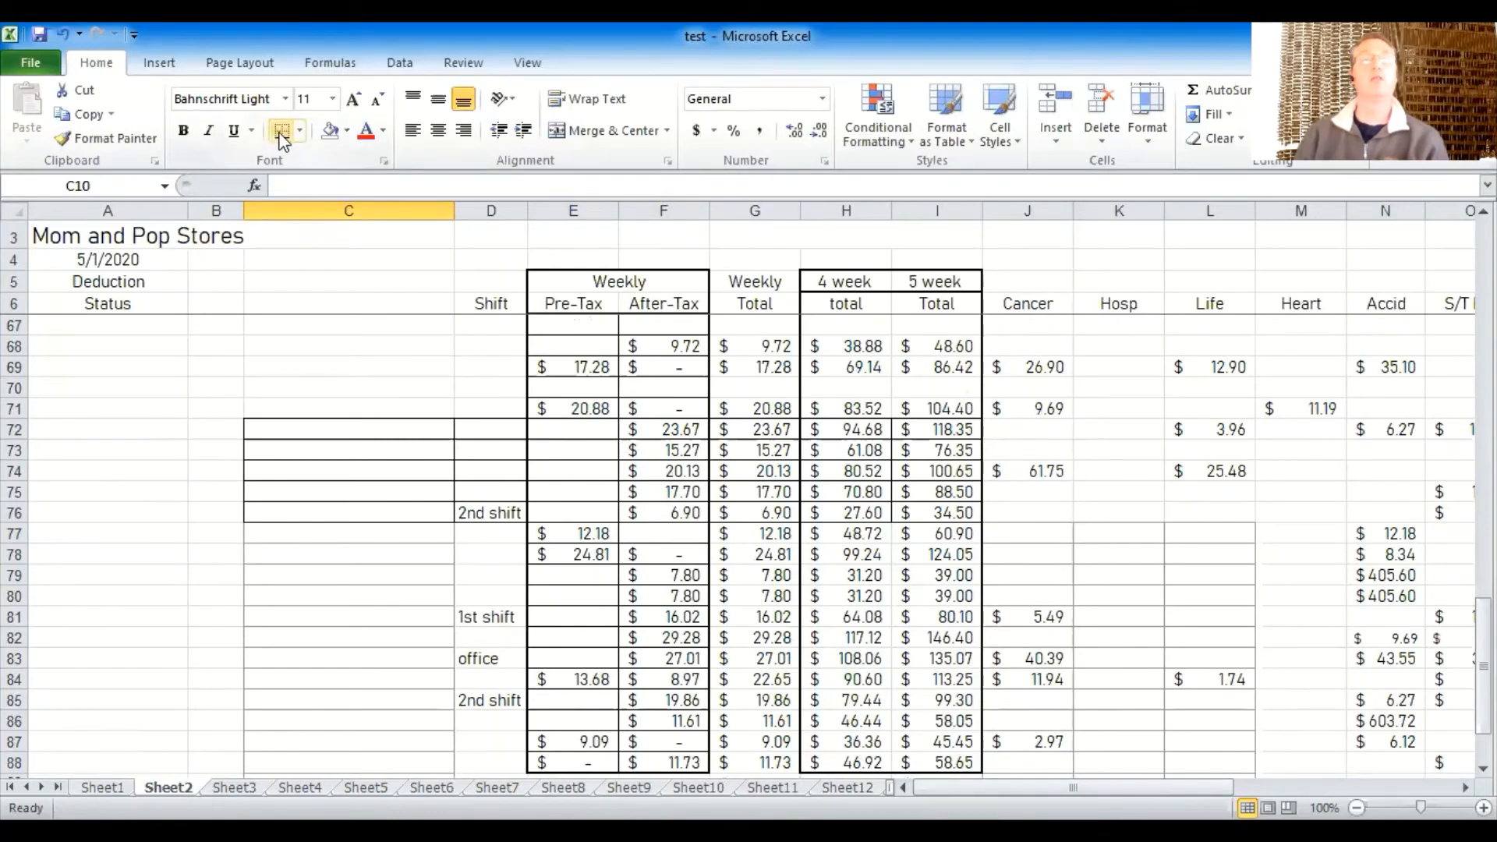
click(301, 132)
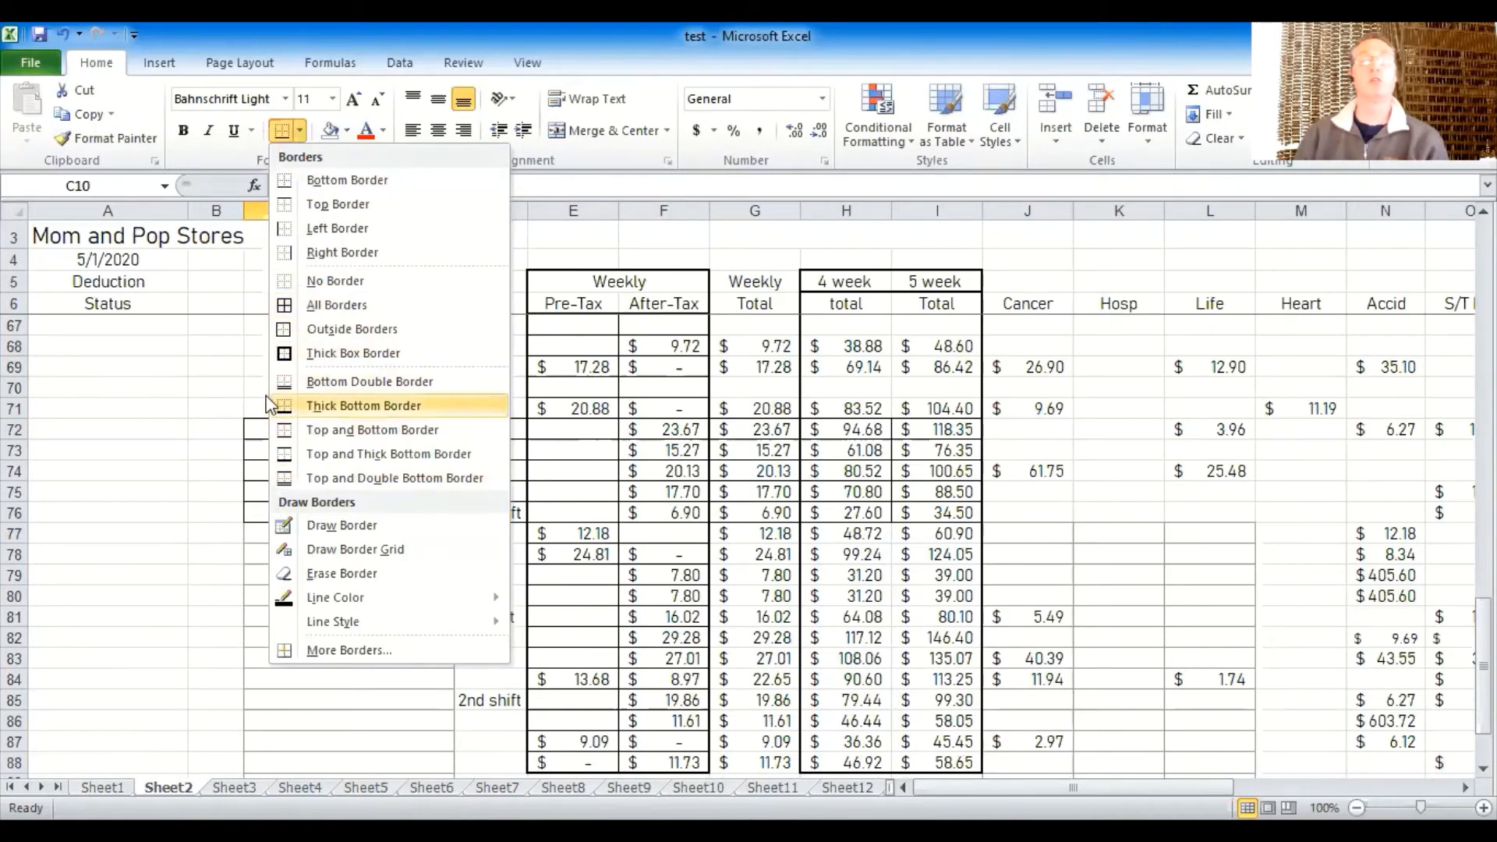
click(124, 456)
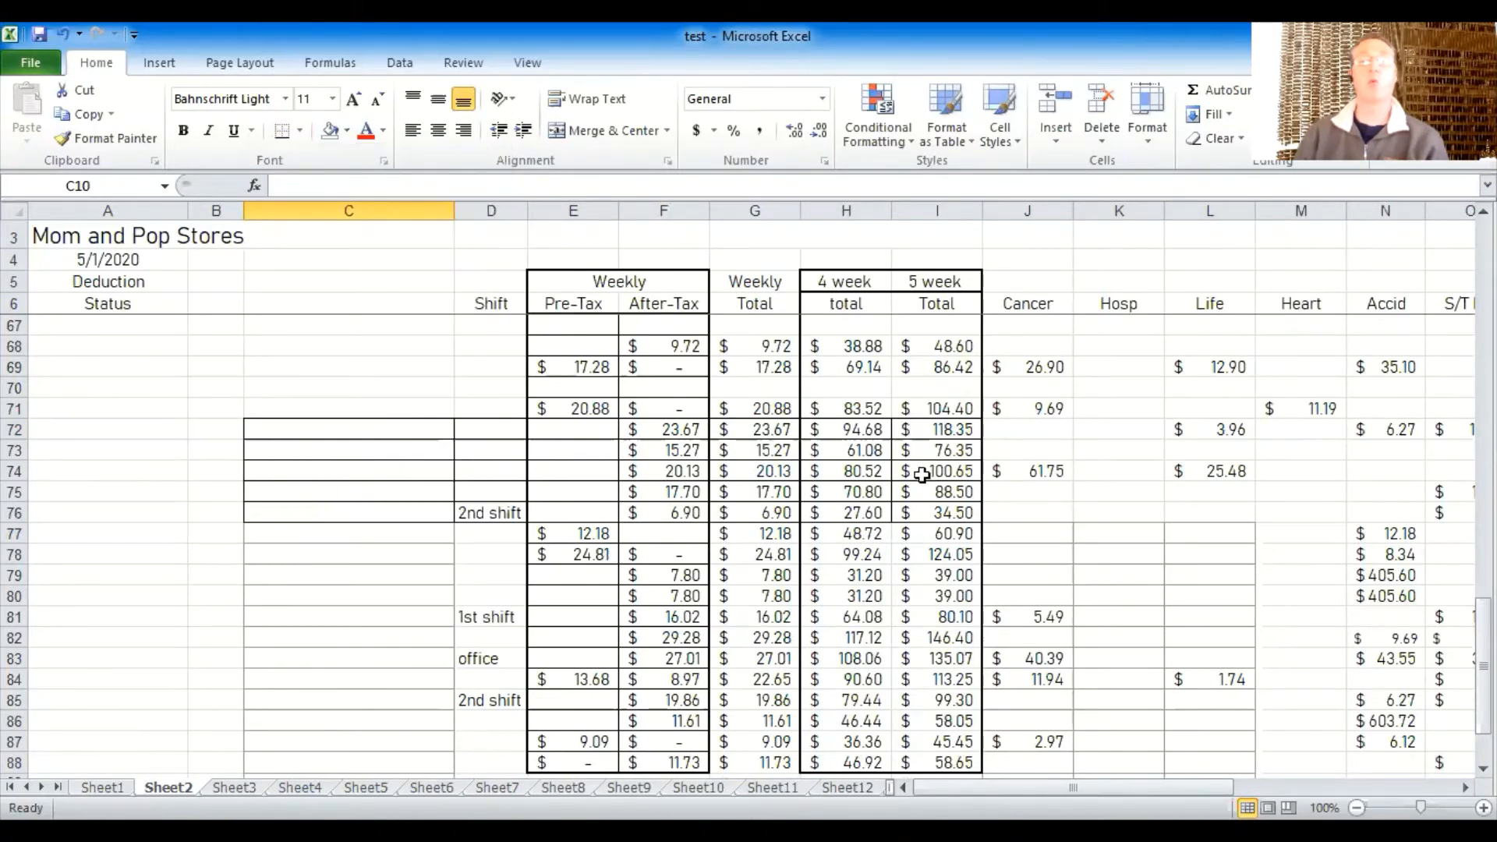
scroll(1294, 675, down, 1)
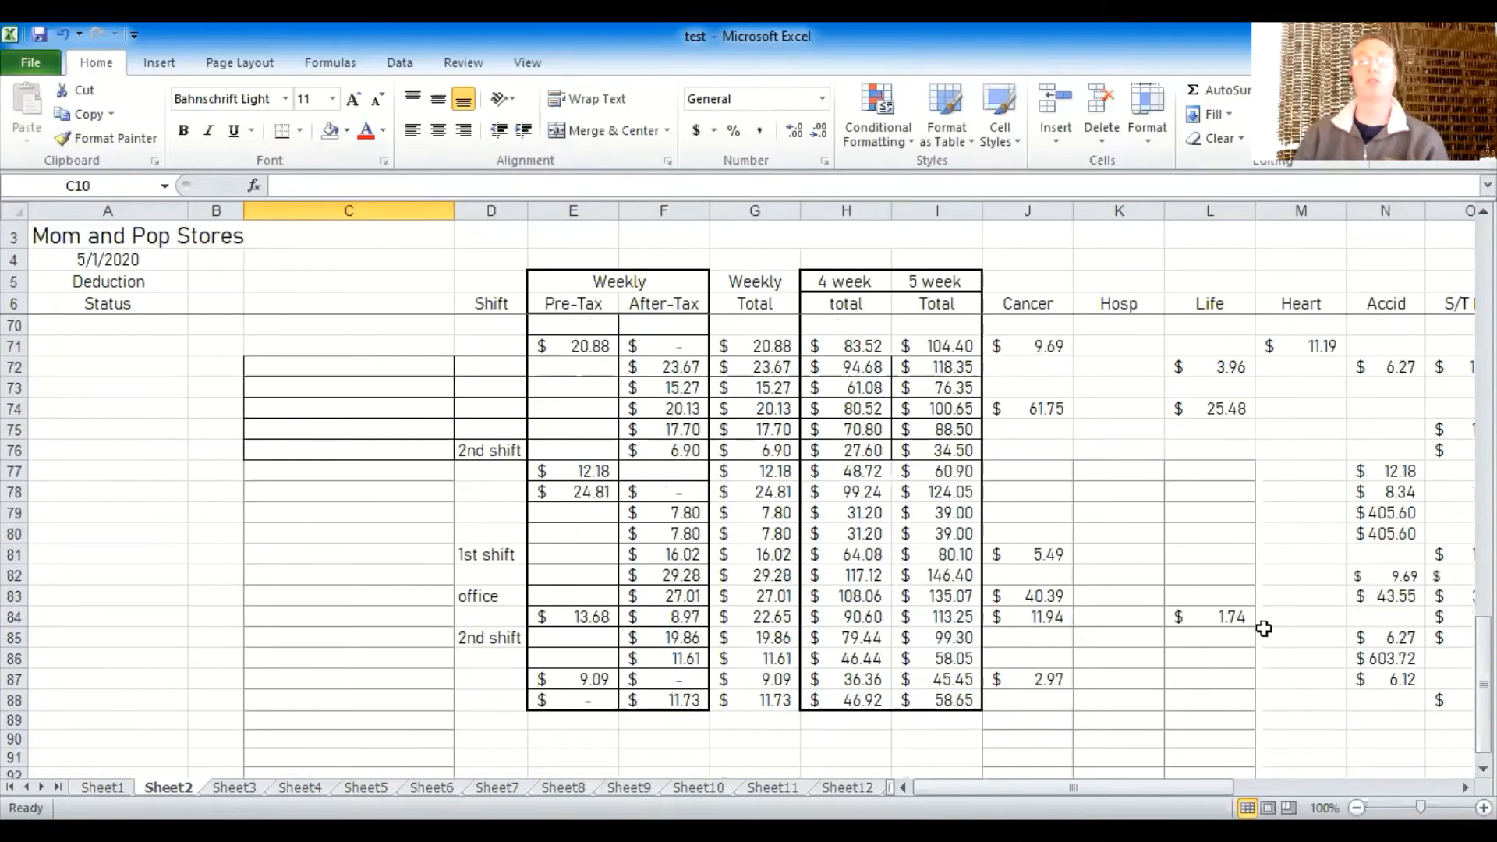
scroll(1289, 599, down, 2)
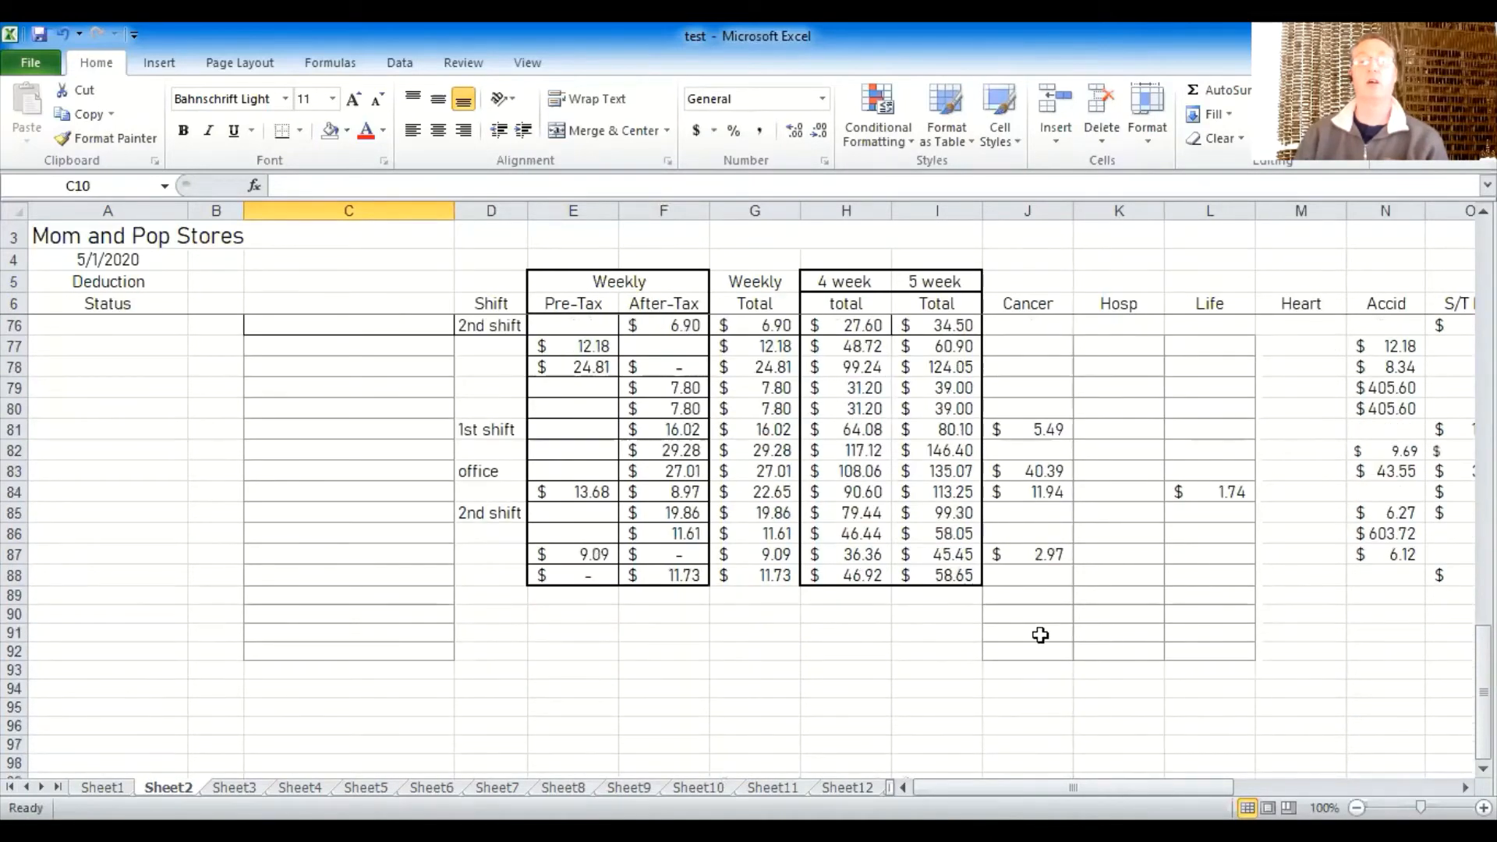
scroll(1041, 633, down, 2)
scroll(1041, 633, up, 3)
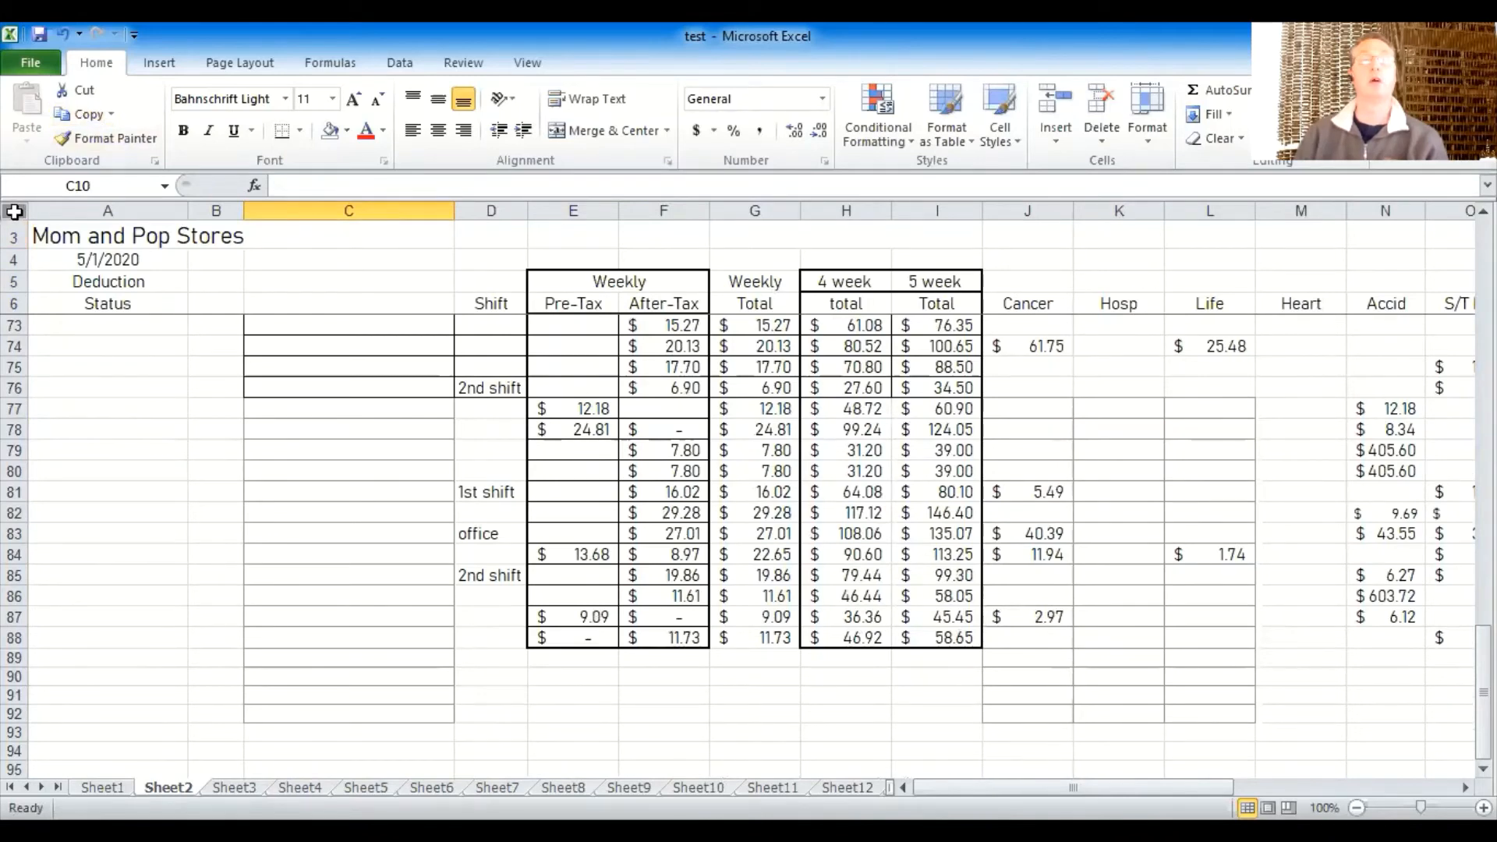
- Select the entire worksheet and remove its cell borders with No Border
click(14, 212)
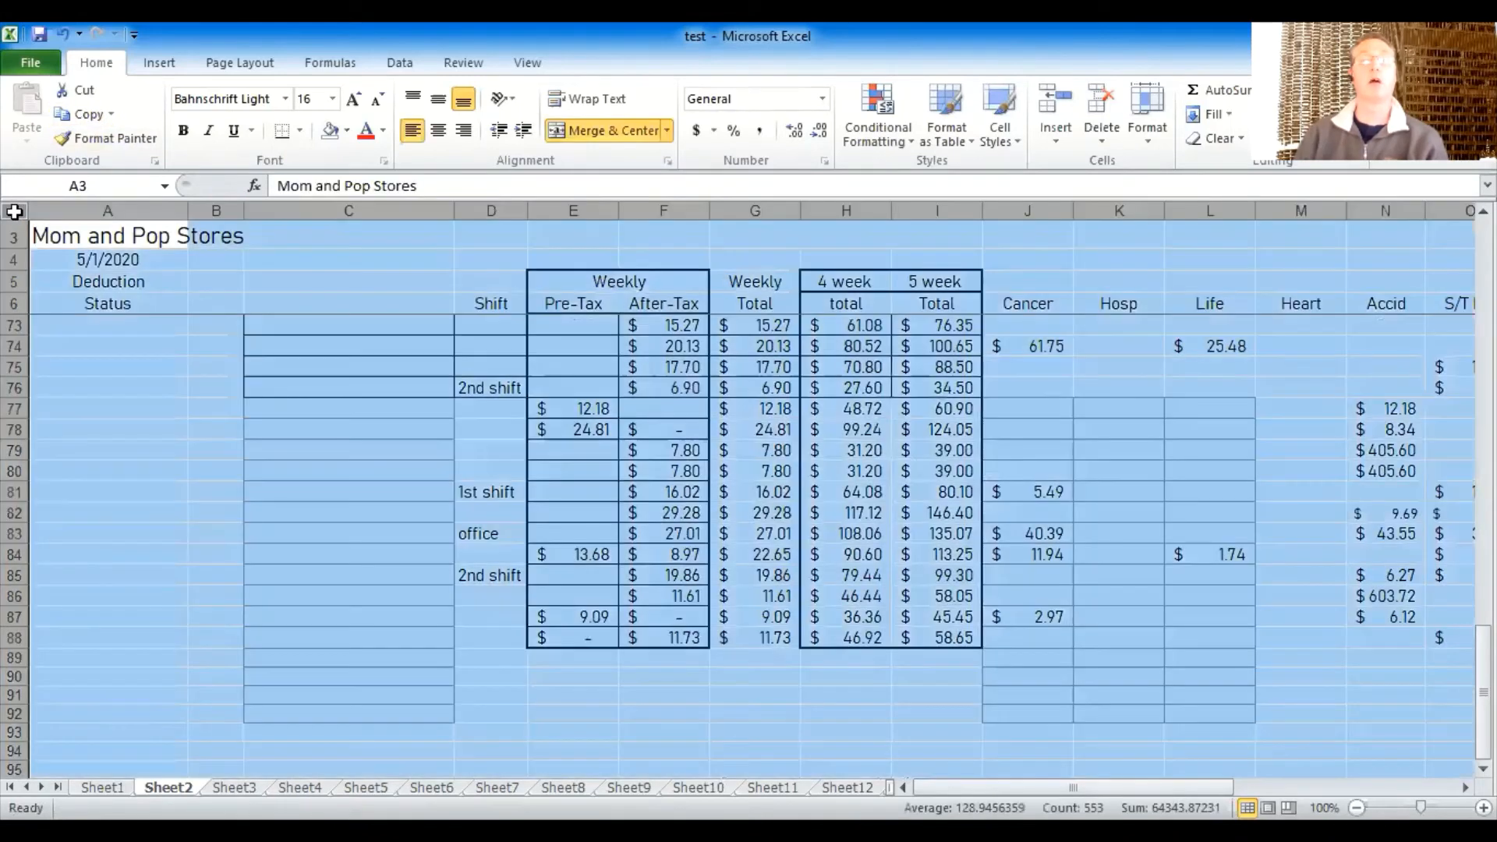
click(299, 131)
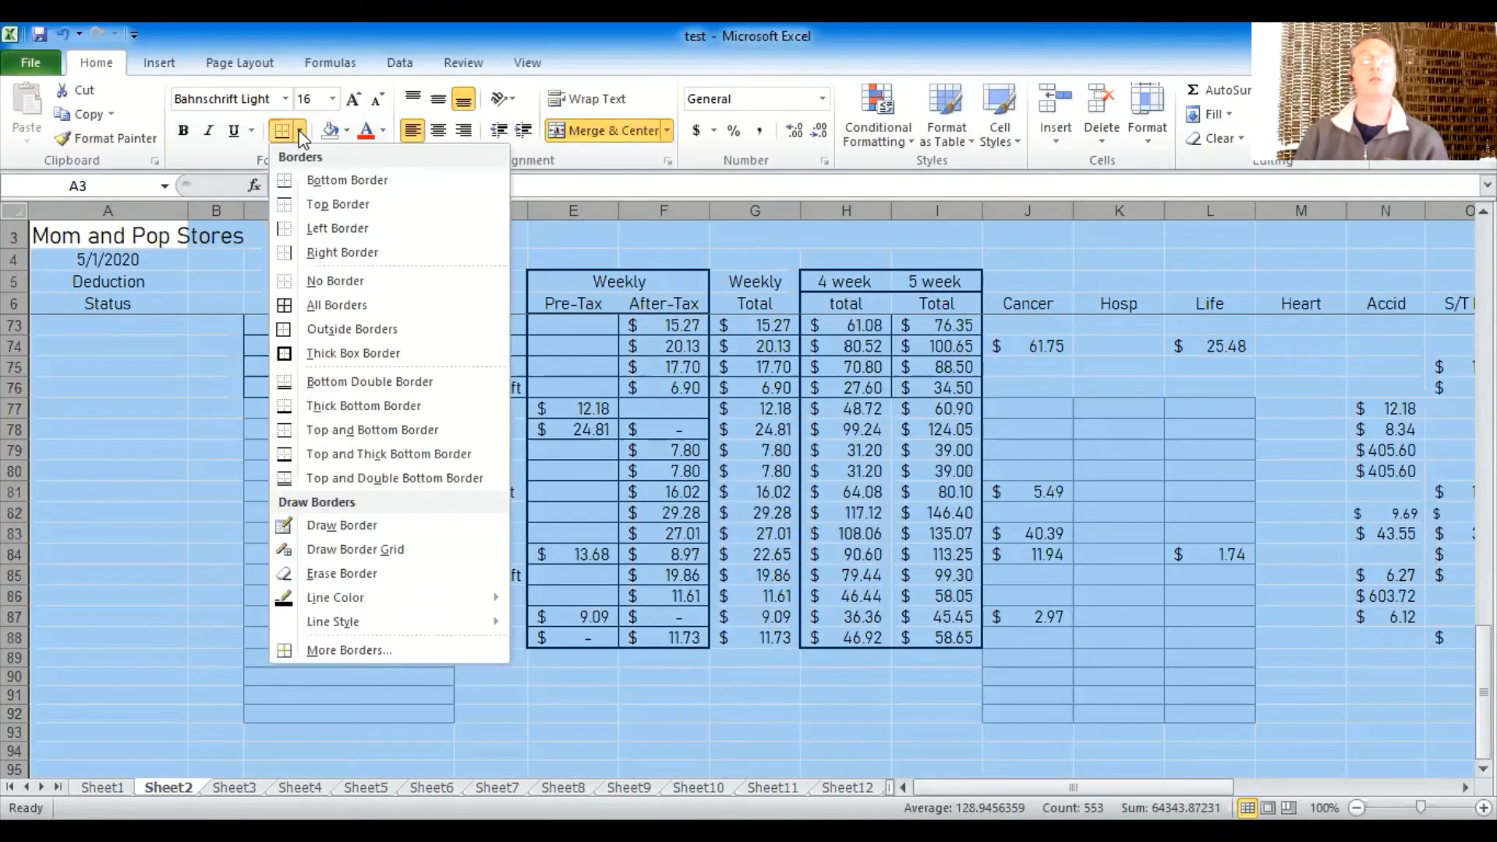
click(334, 281)
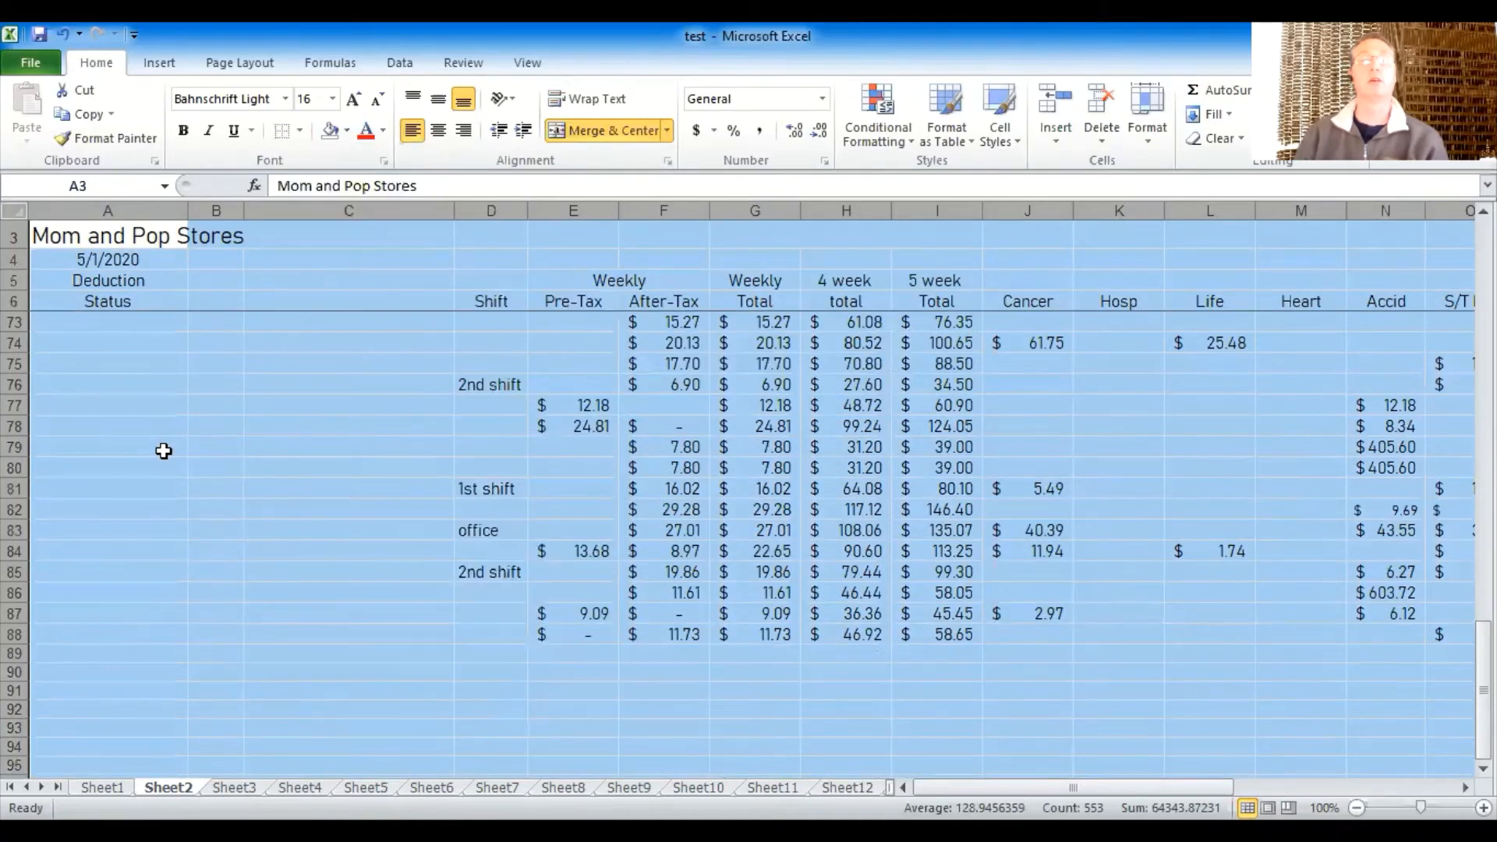
scroll(162, 442, up, 20)
scroll(163, 442, up, 2)
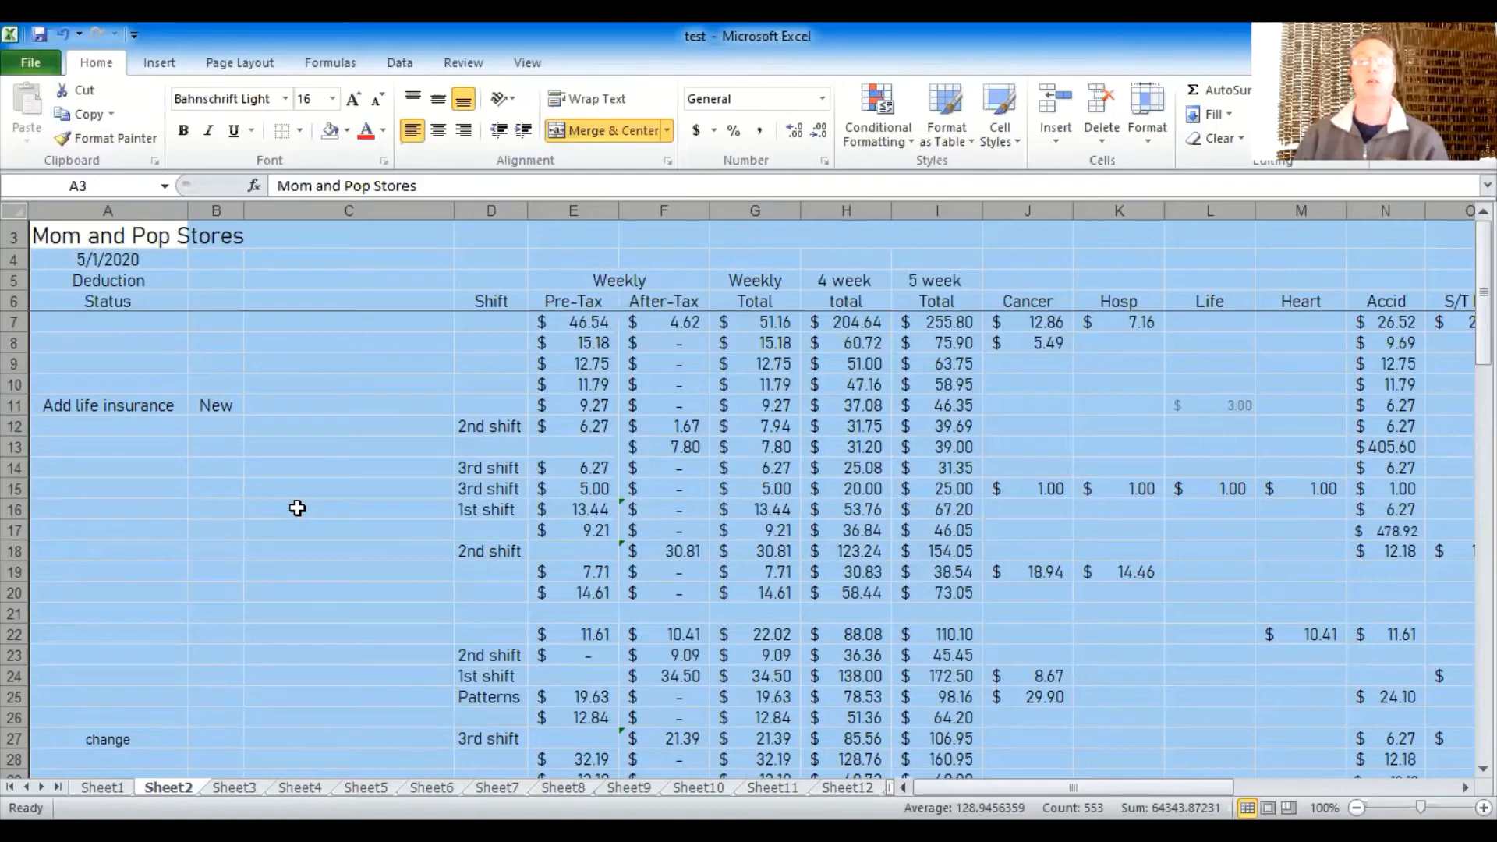
scroll(297, 508, down, 4)
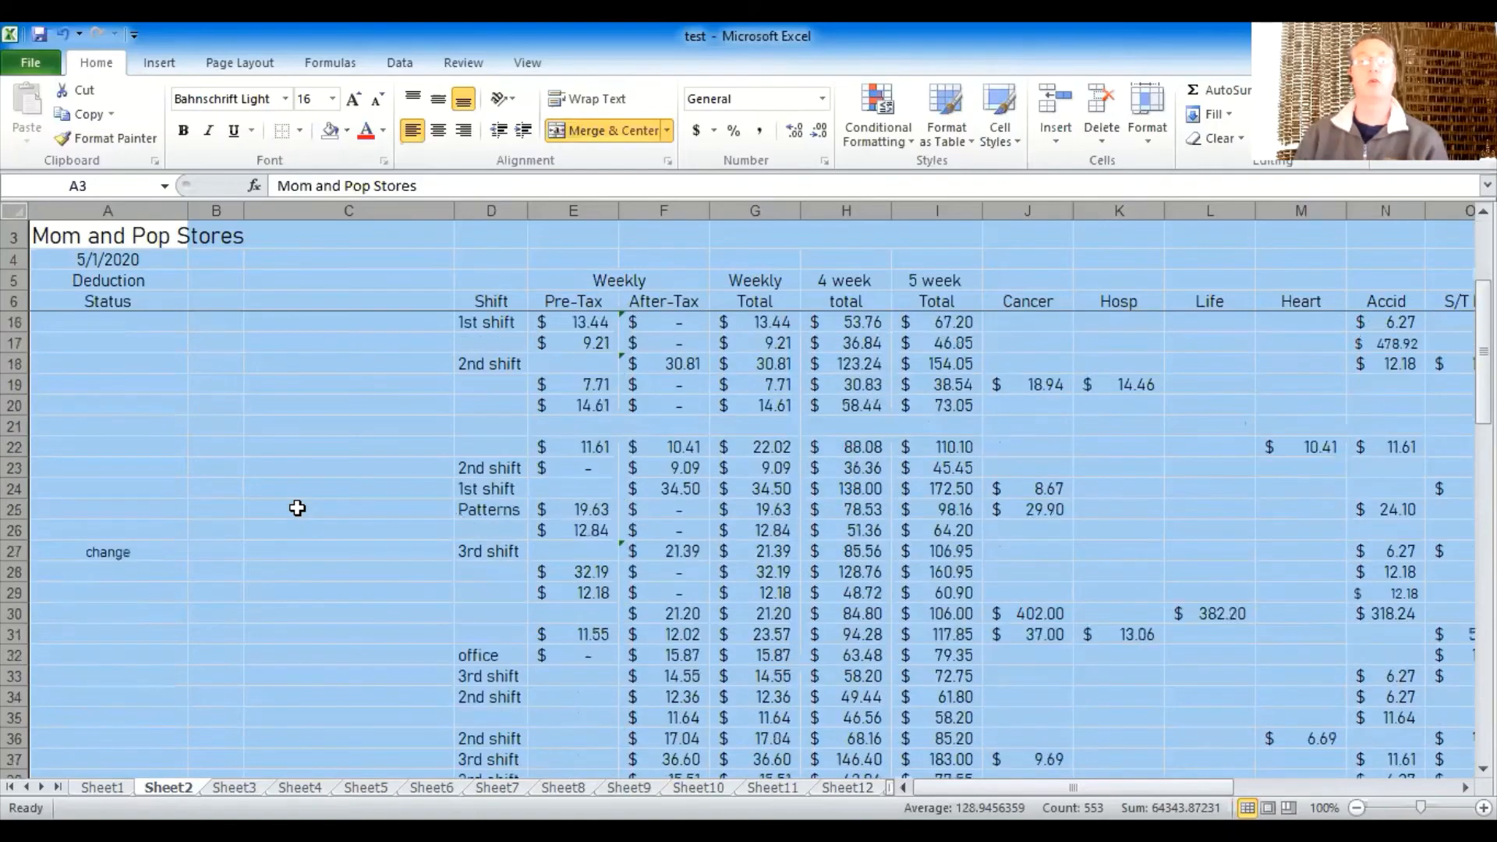
scroll(297, 507, up, 4)
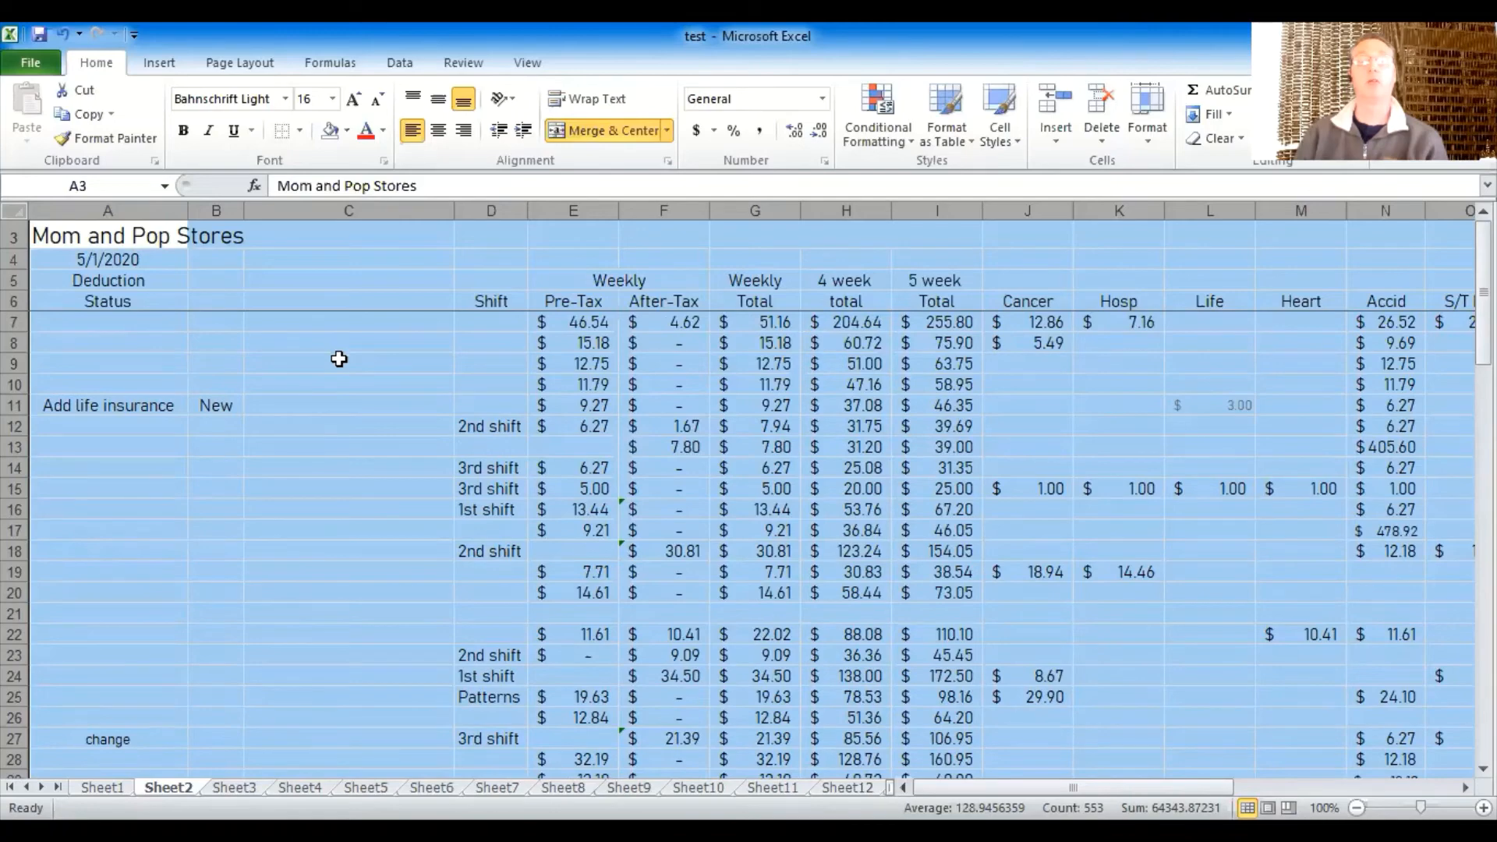
scroll(345, 446, down, 10)
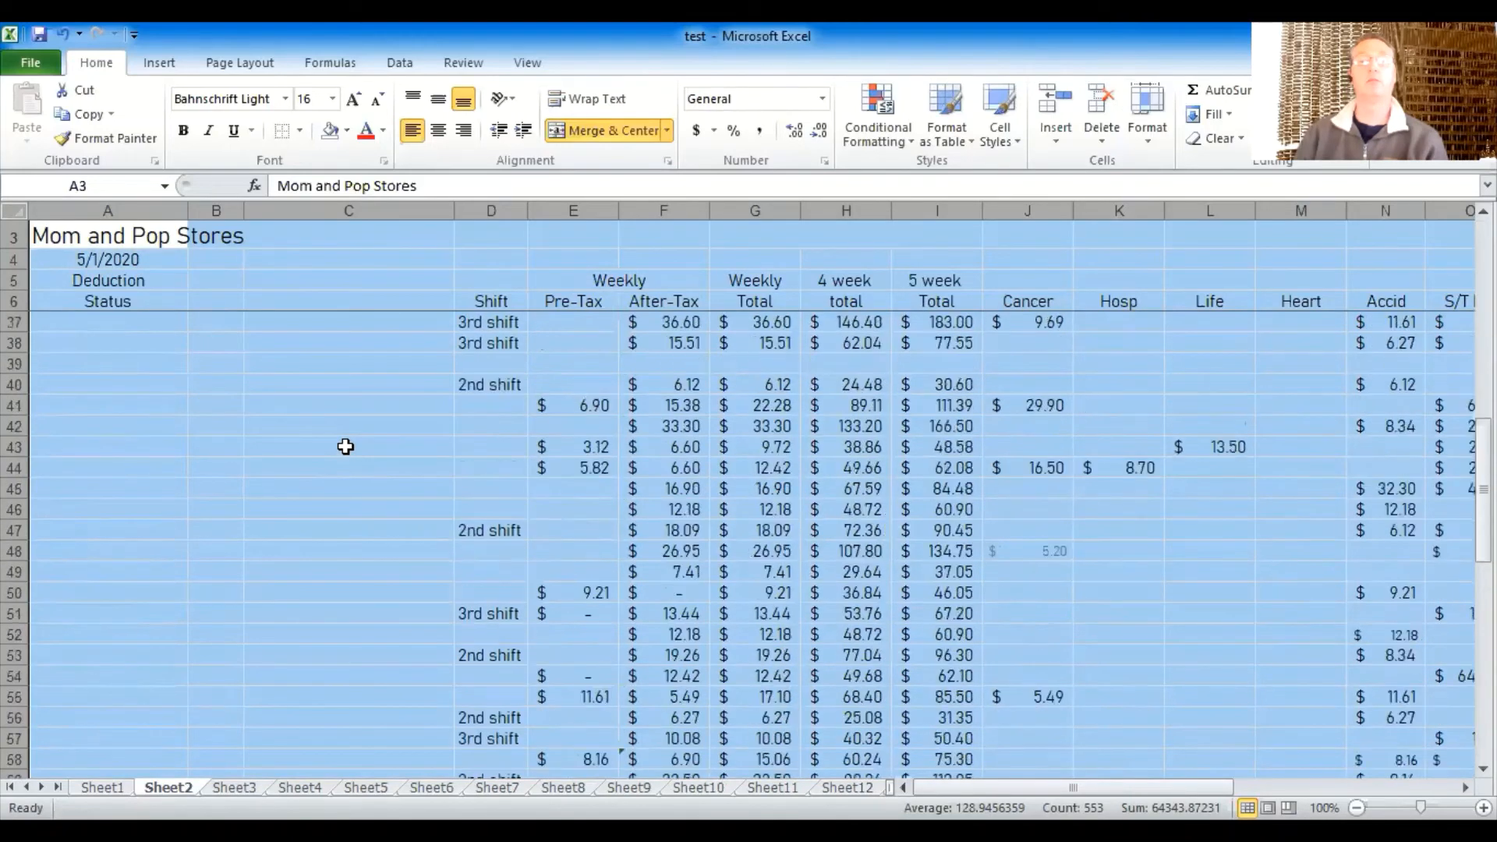
scroll(345, 446, up, 10)
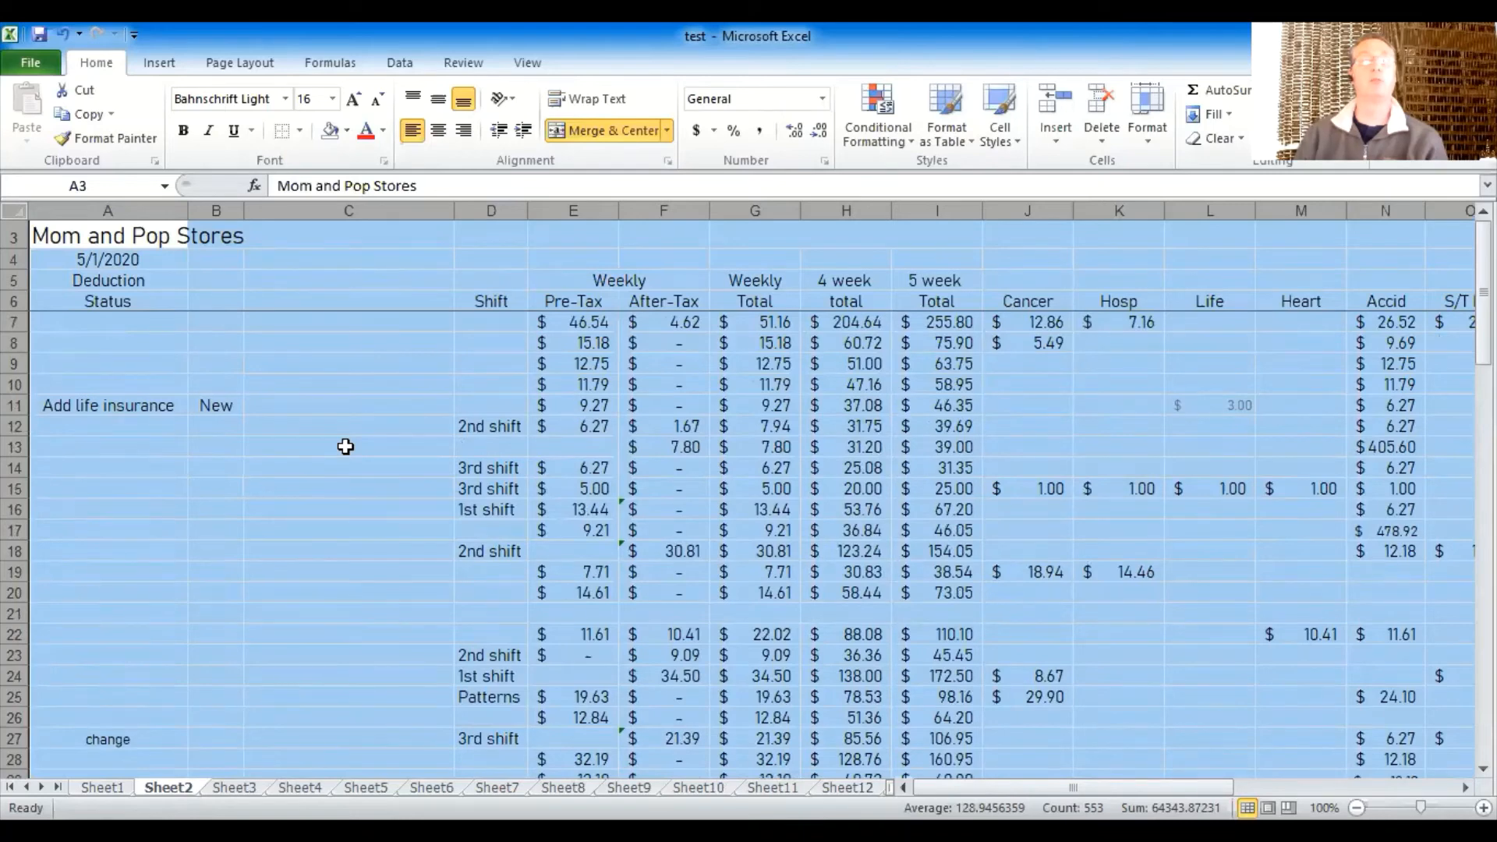
- Apply All Borders to the Weekly Pre-Tax and After-Tax columns, from the merged heading in row 5 through row 88
drag(605, 277, 604, 306)
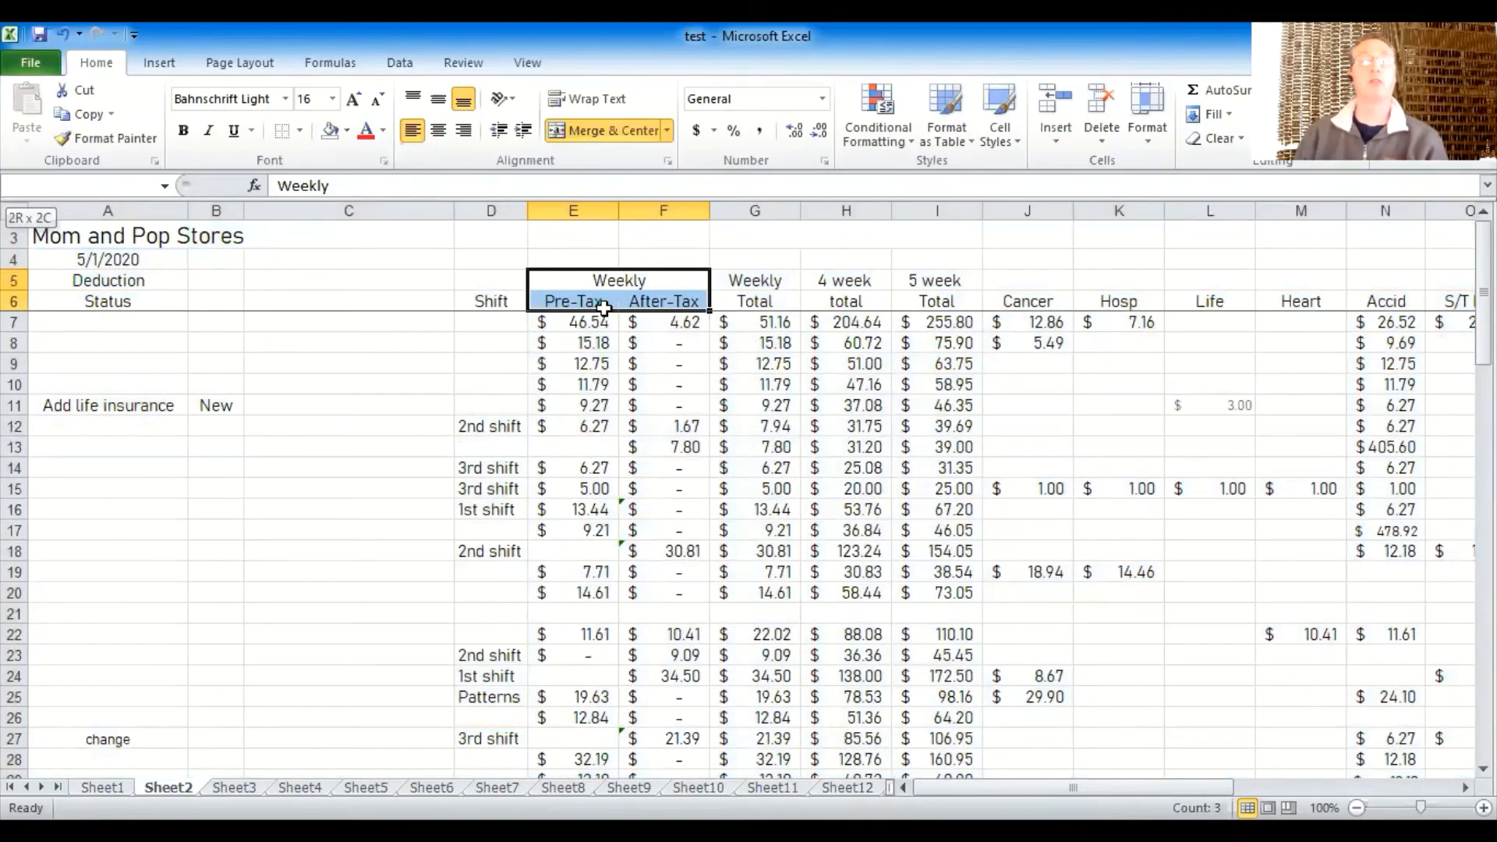
drag(604, 306, 702, 745)
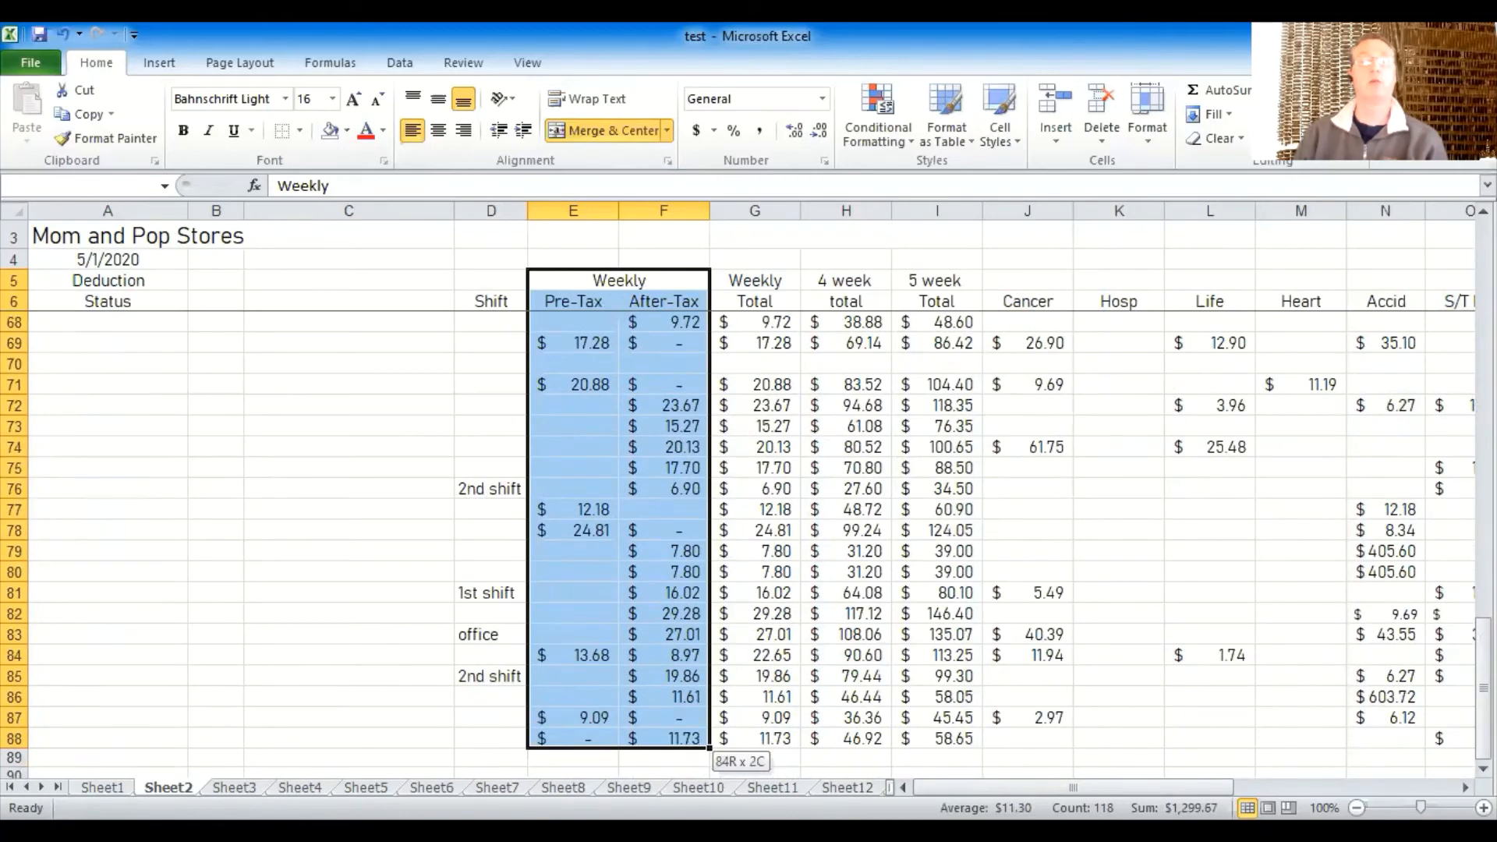
drag(701, 745, 701, 745)
scroll(515, 312, down, 3)
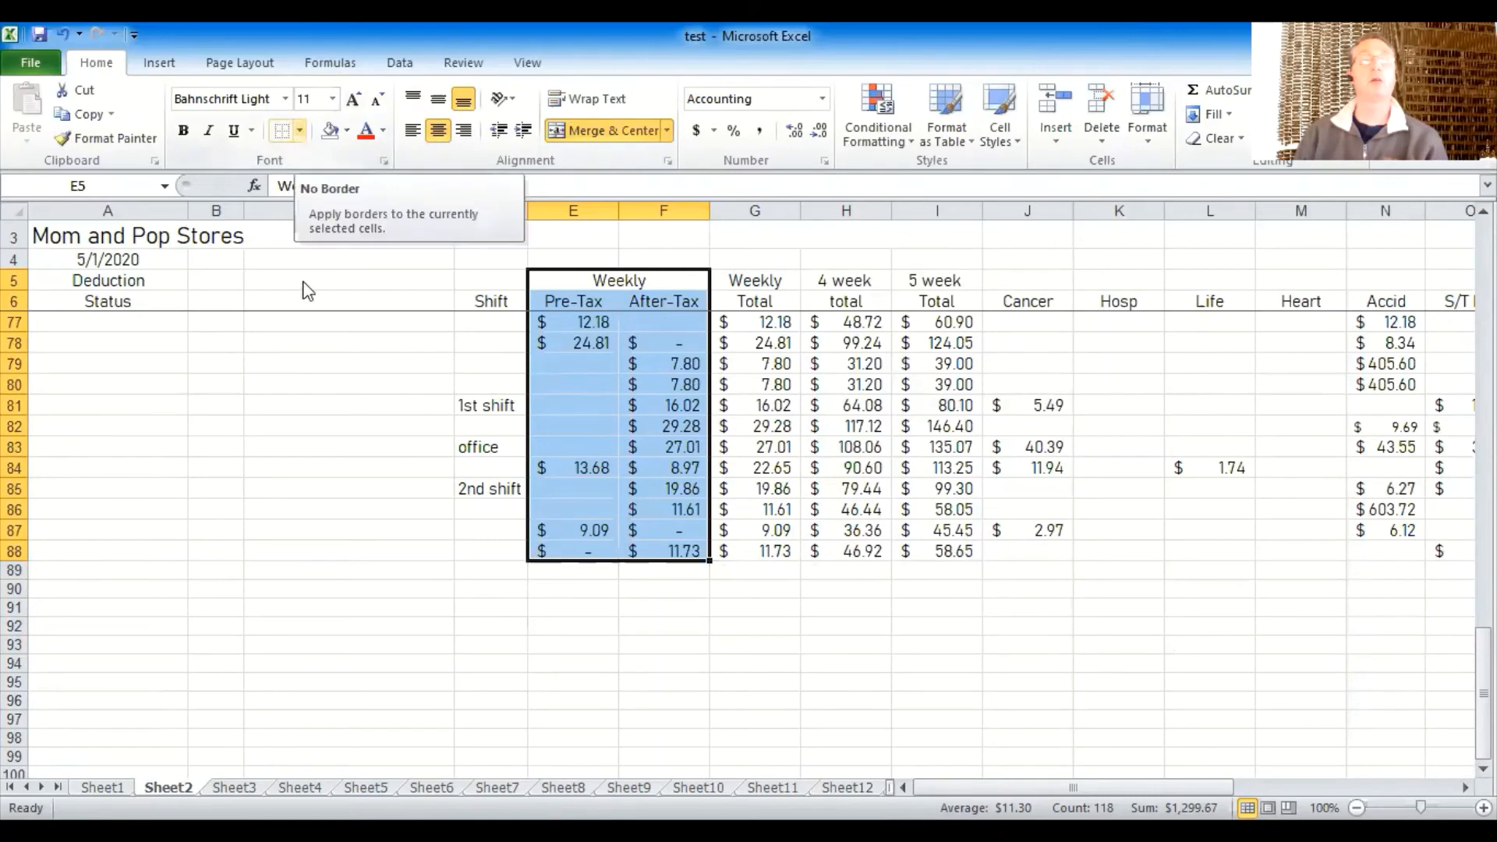
click(301, 130)
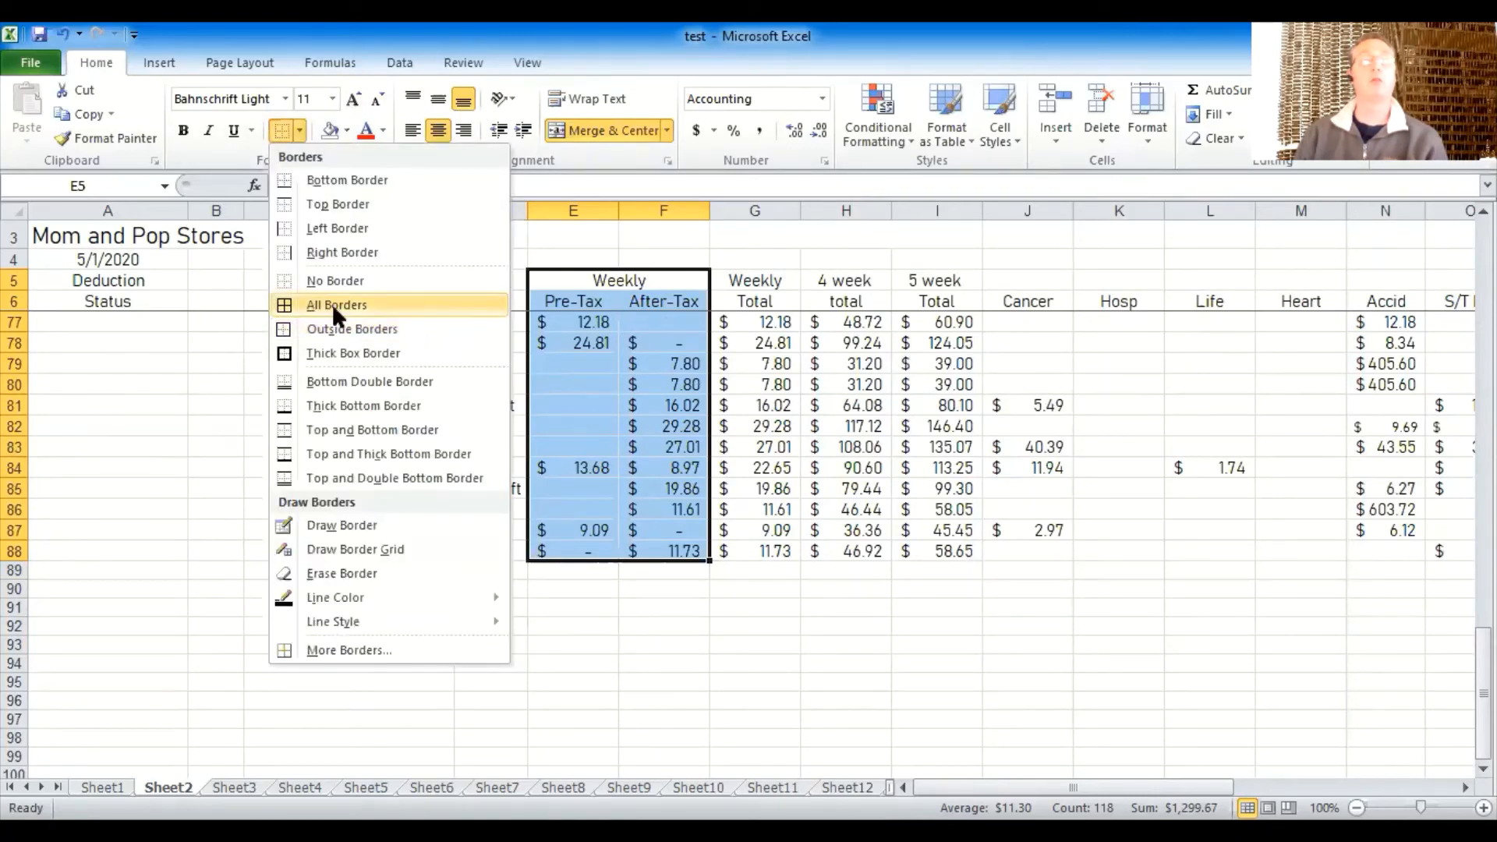
click(334, 308)
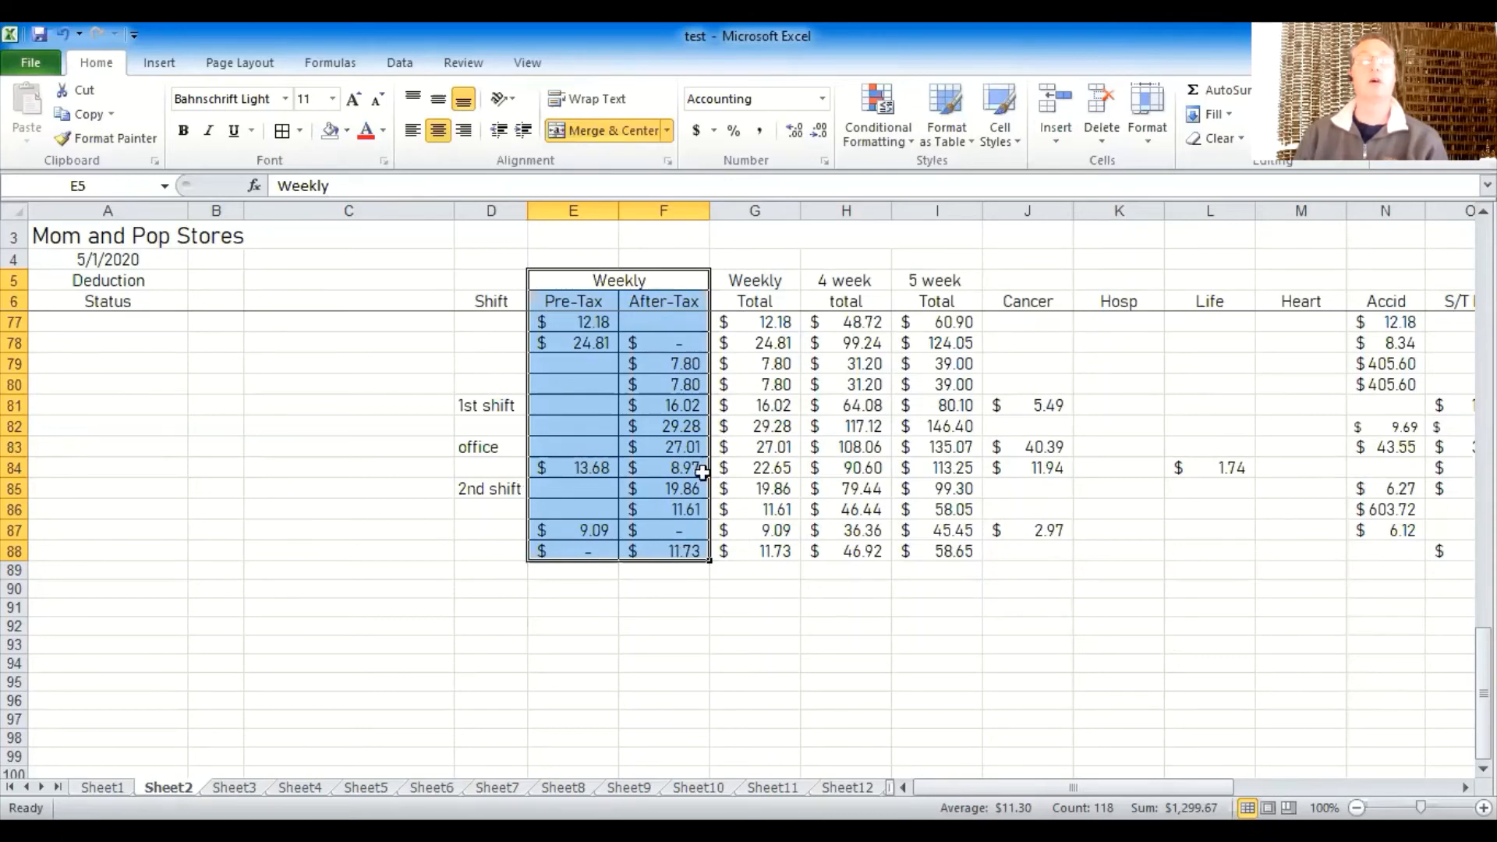
- Put a Thick Box Border around the Weekly Pre-Tax and After-Tax block E5:F88, and look over the bordered columns
click(301, 131)
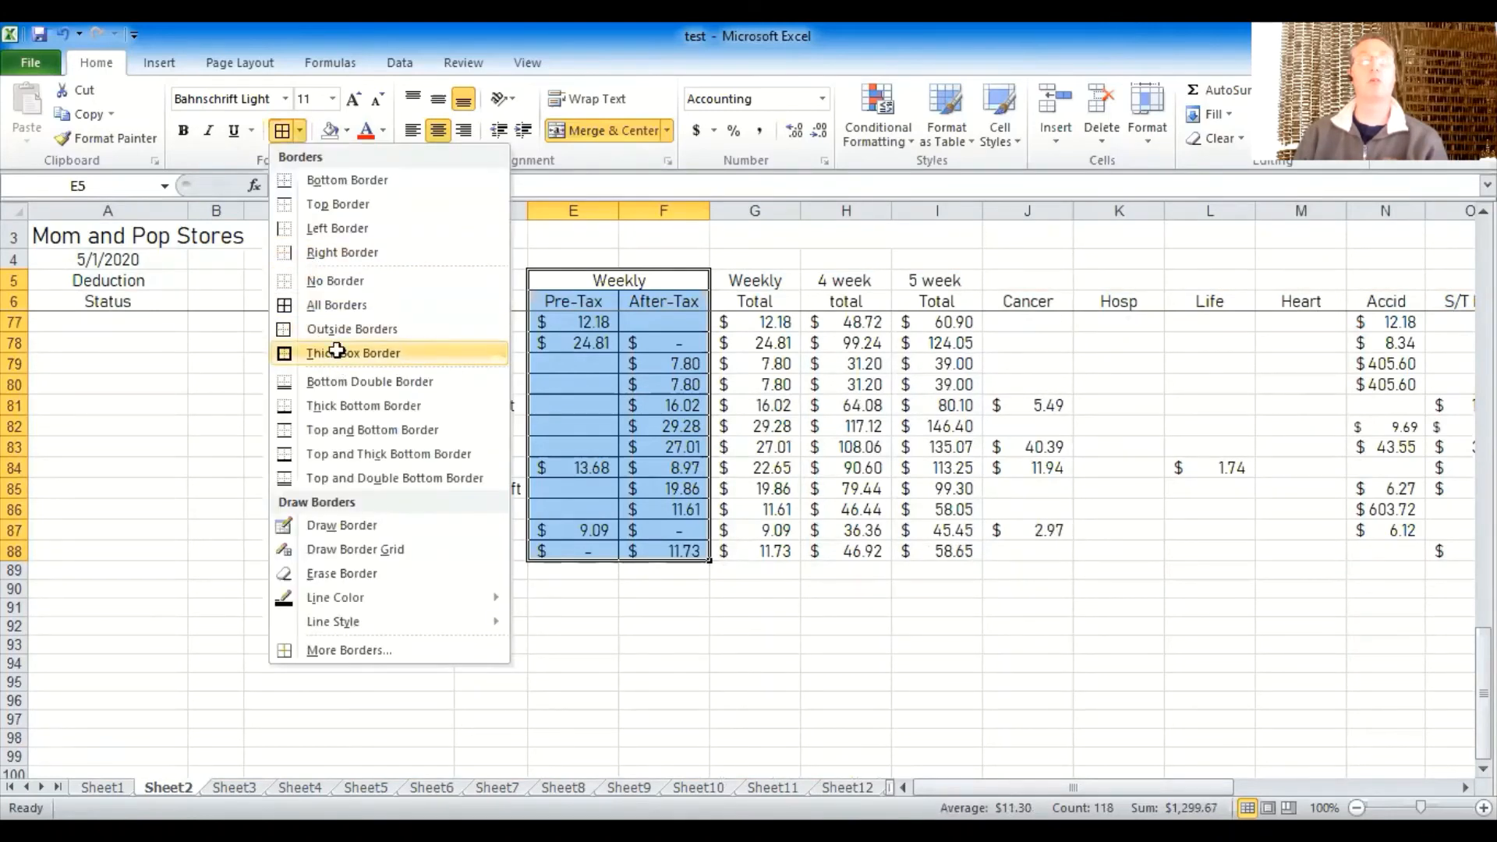
click(341, 355)
click(266, 384)
scroll(269, 405, up, 20)
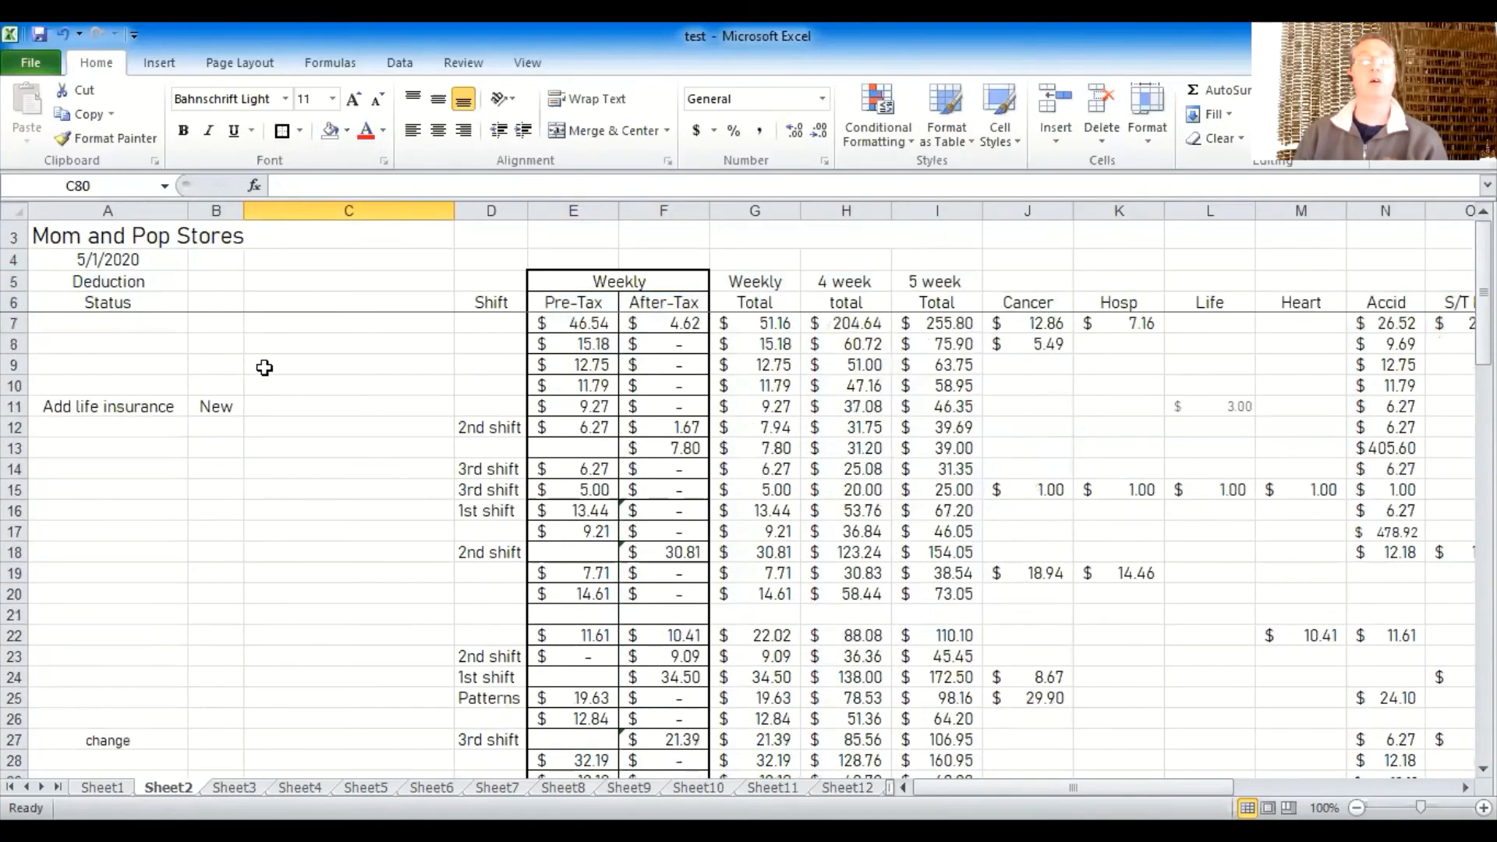
scroll(308, 368, down, 3)
scroll(308, 368, up, 3)
scroll(336, 376, down, 8)
scroll(336, 376, up, 8)
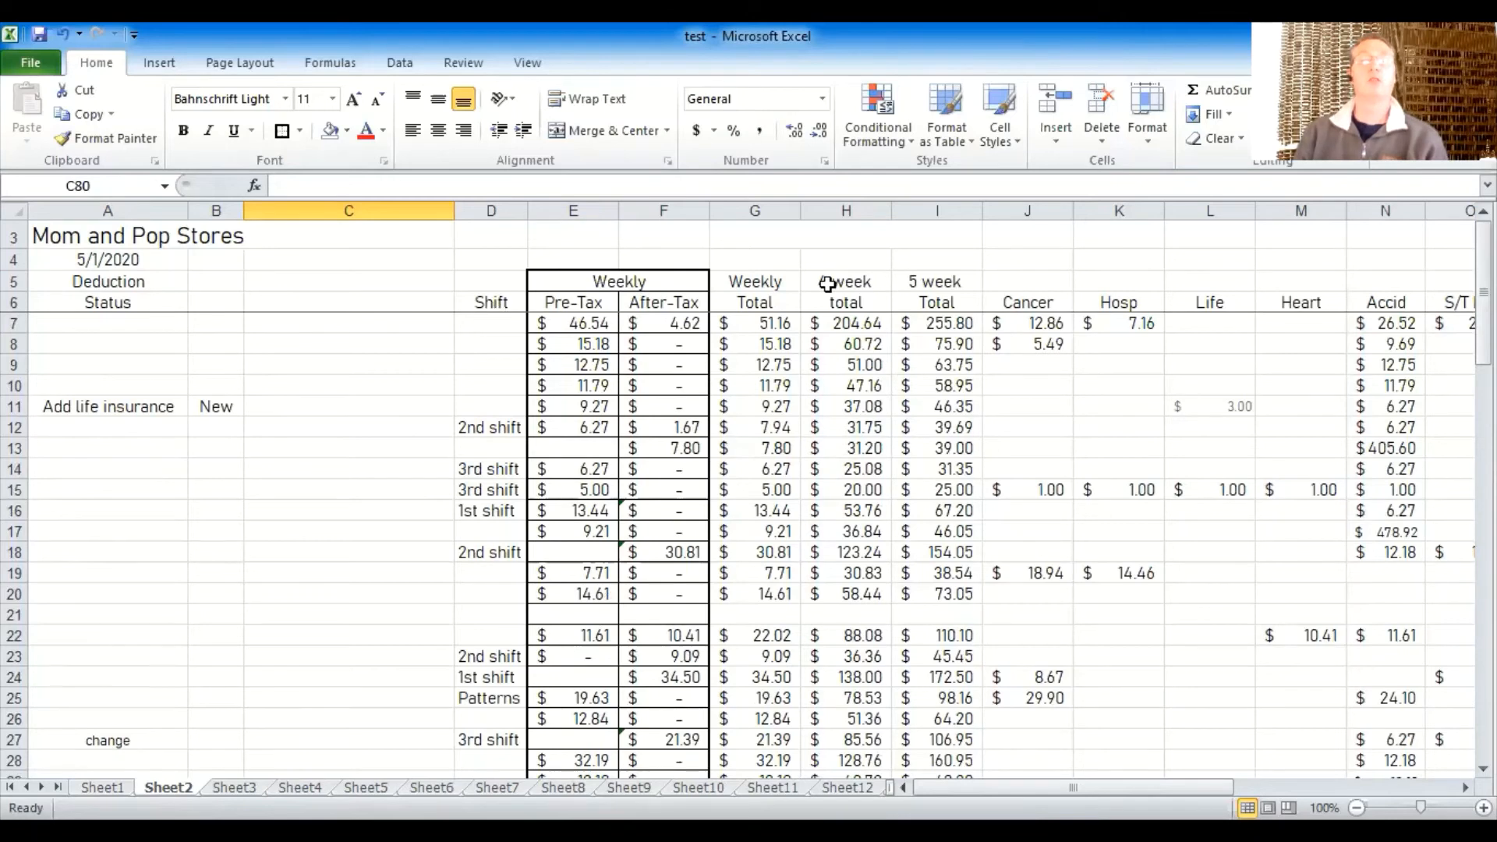
- Undo the last change and add a Right Border to the 4 week total heading cells H5:H6
key(ctrl+z)
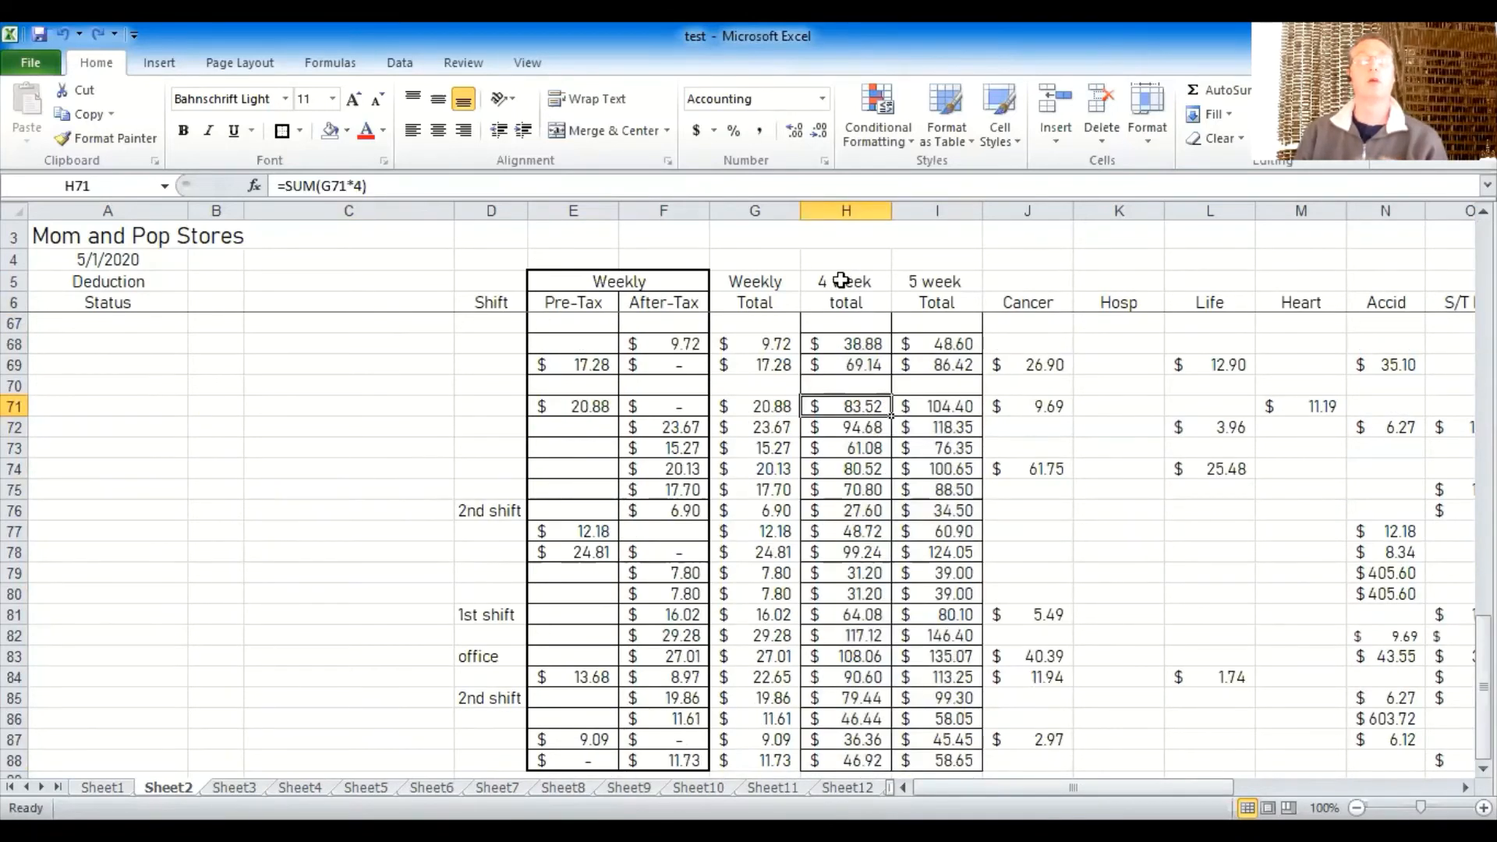
drag(838, 281, 828, 297)
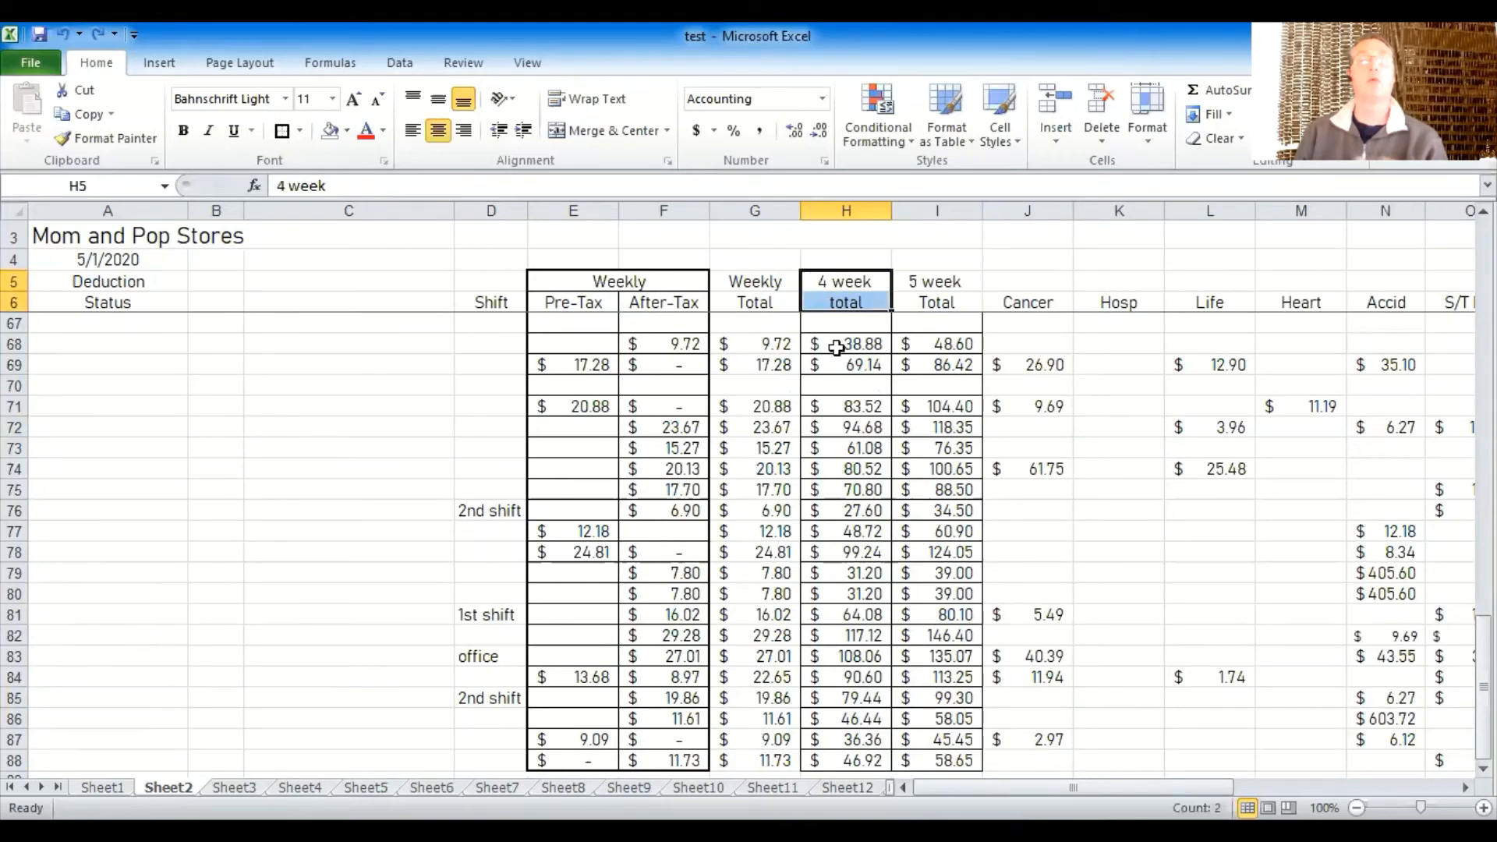
click(301, 132)
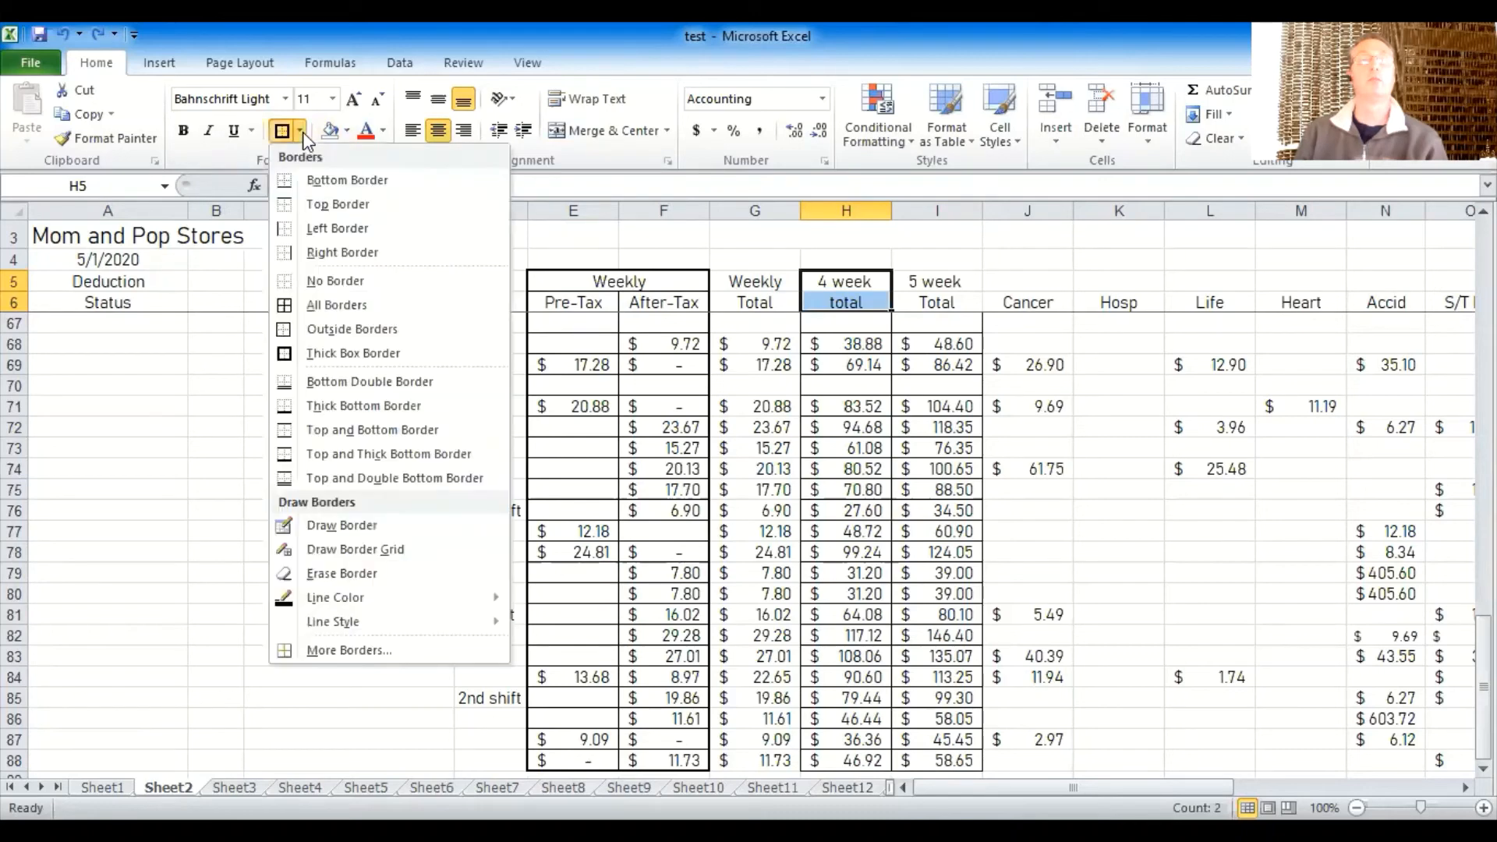
click(343, 253)
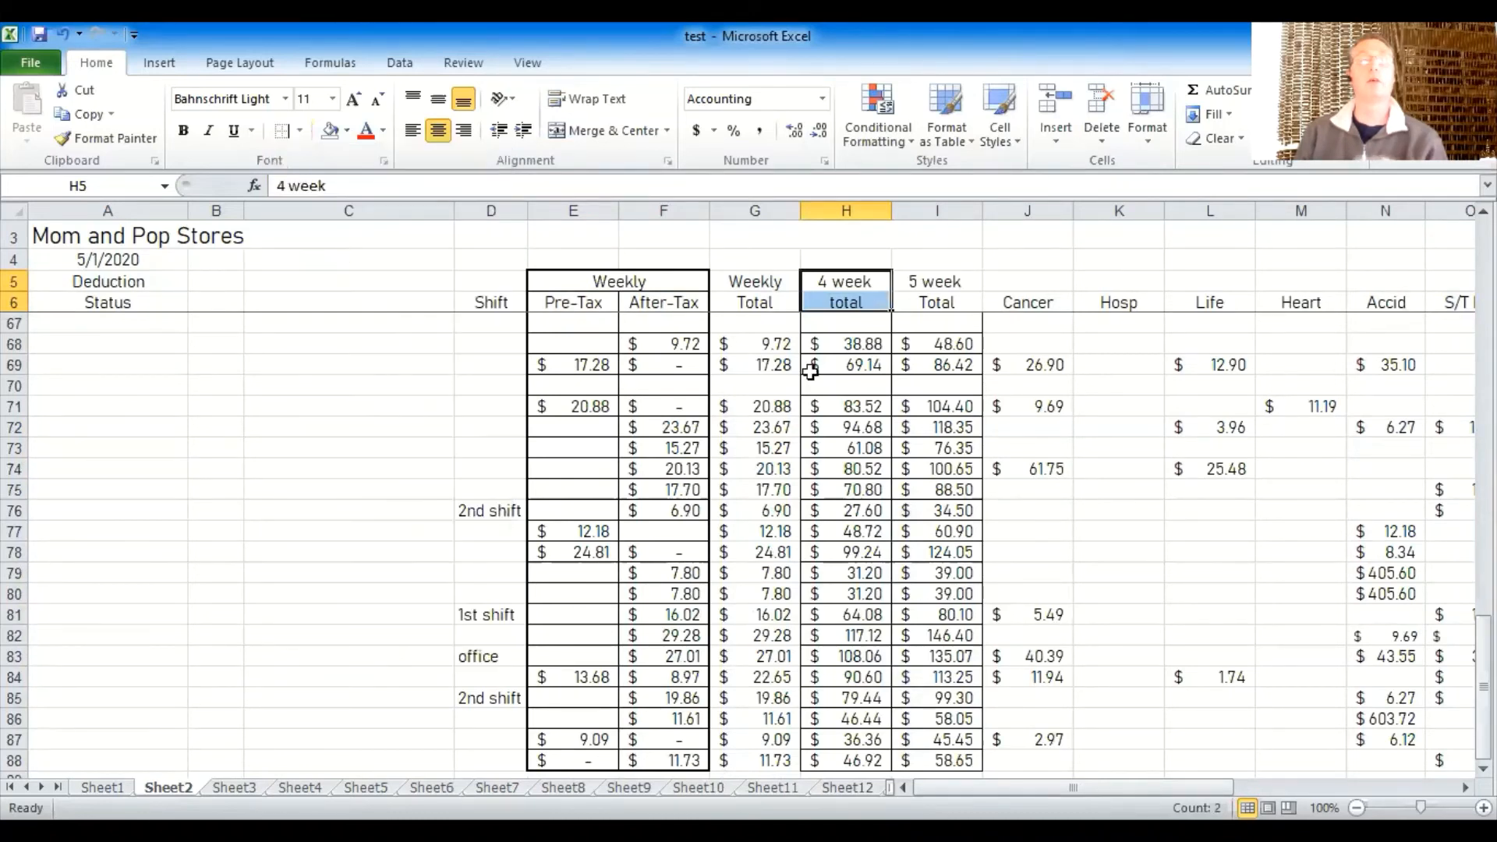
click(397, 409)
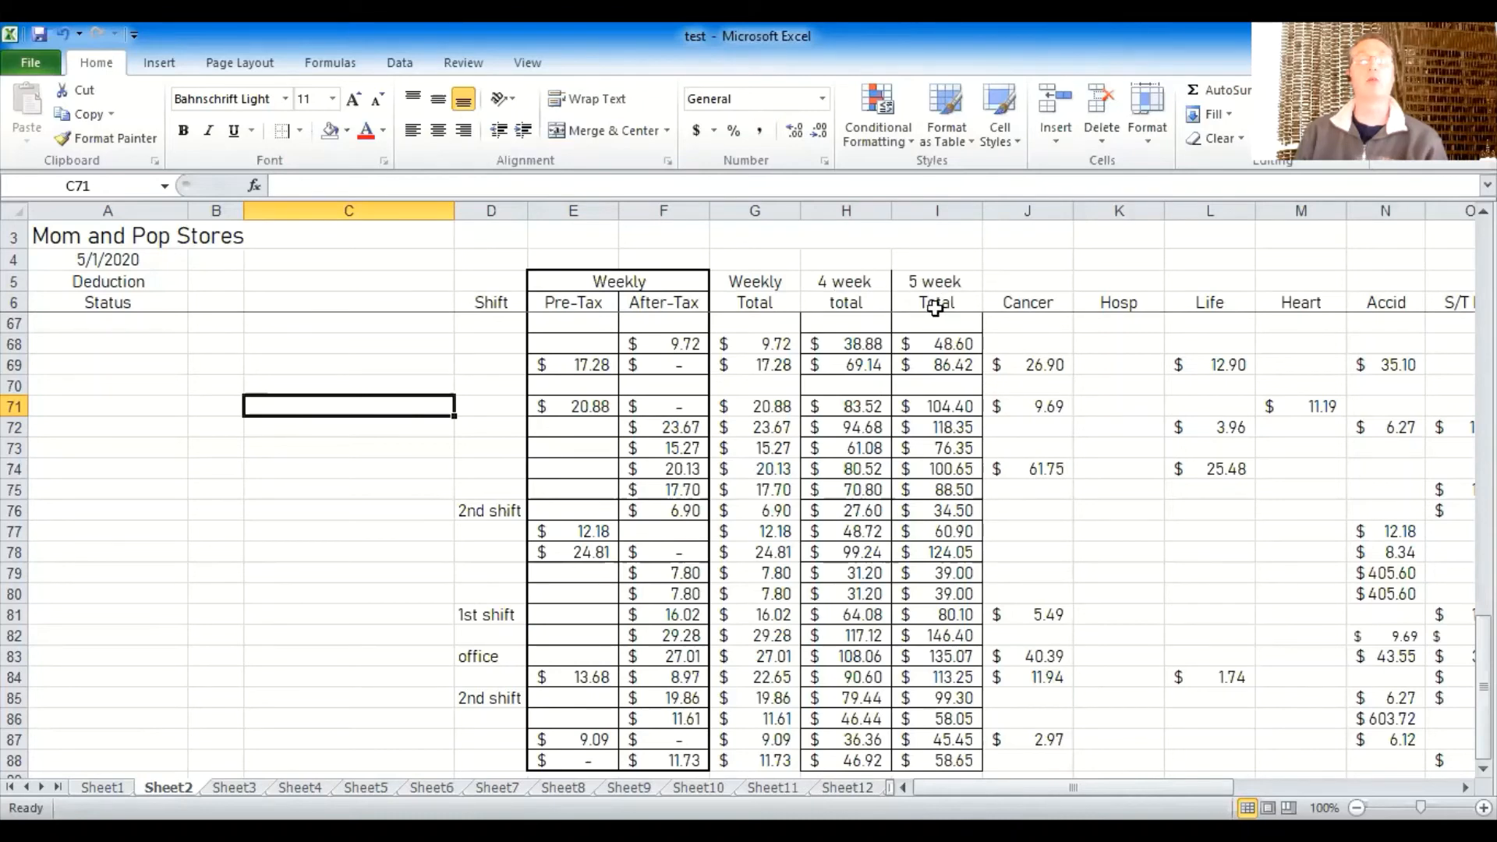
- Put a Thick Box Border around the 4 week and 5 week total columns, H5:I88, and deselect them
drag(833, 282, 932, 745)
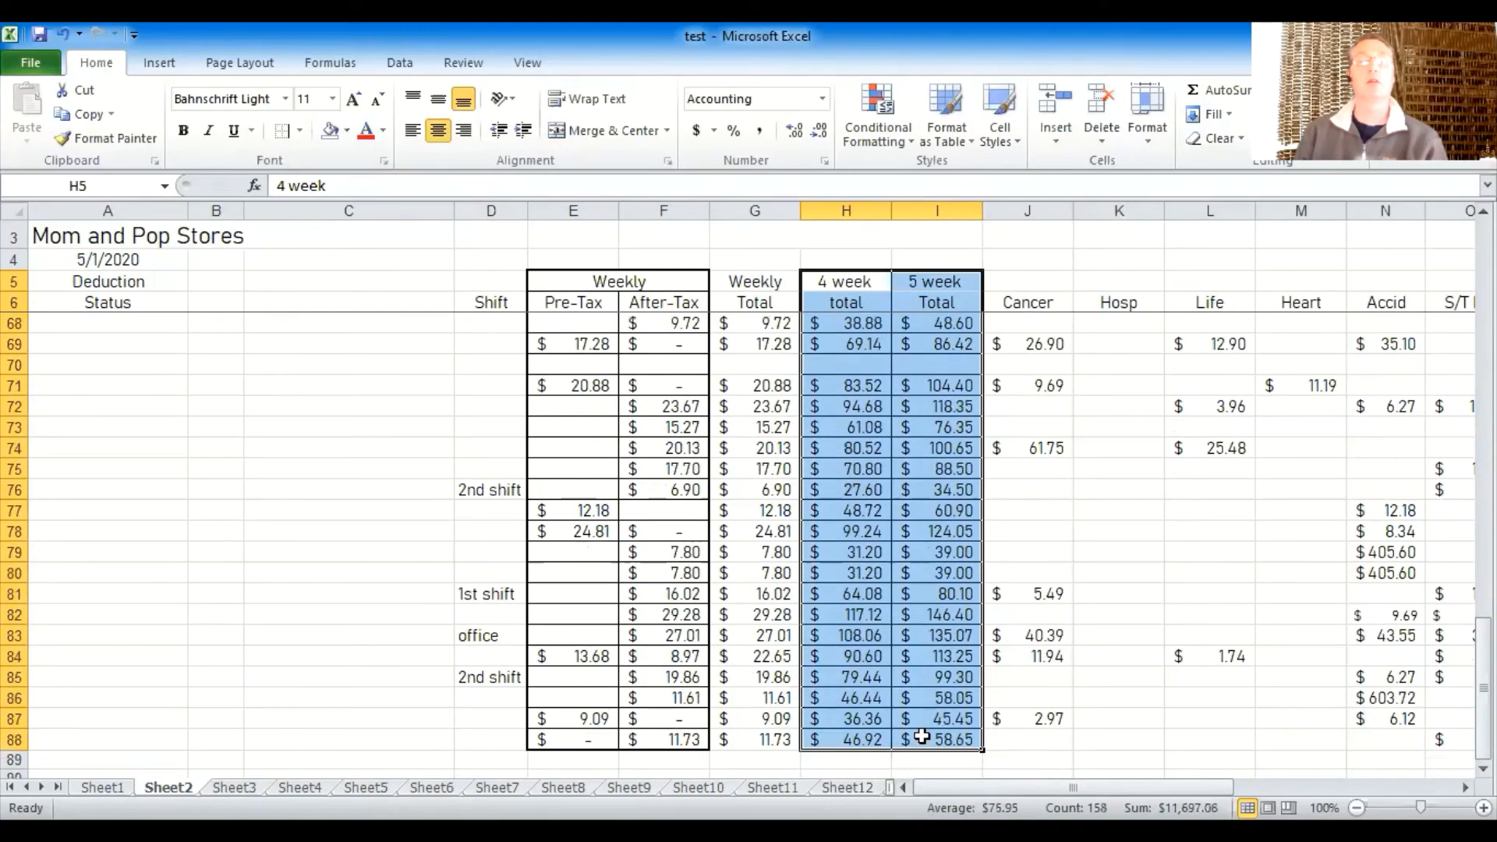
click(298, 130)
click(340, 354)
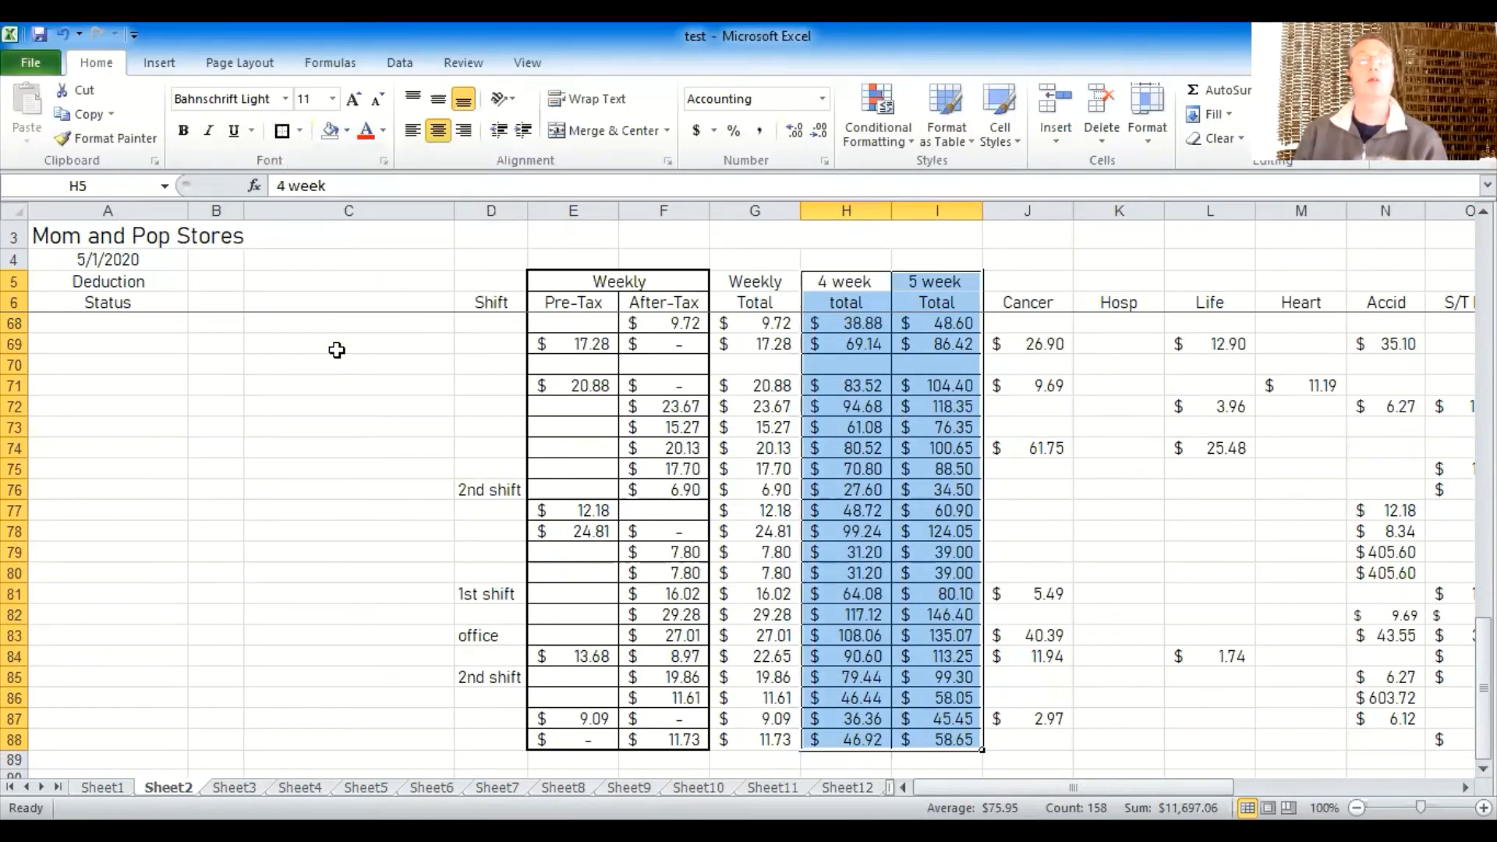
drag(301, 401, 287, 392)
scroll(284, 389, up, 5)
scroll(284, 389, up, 15)
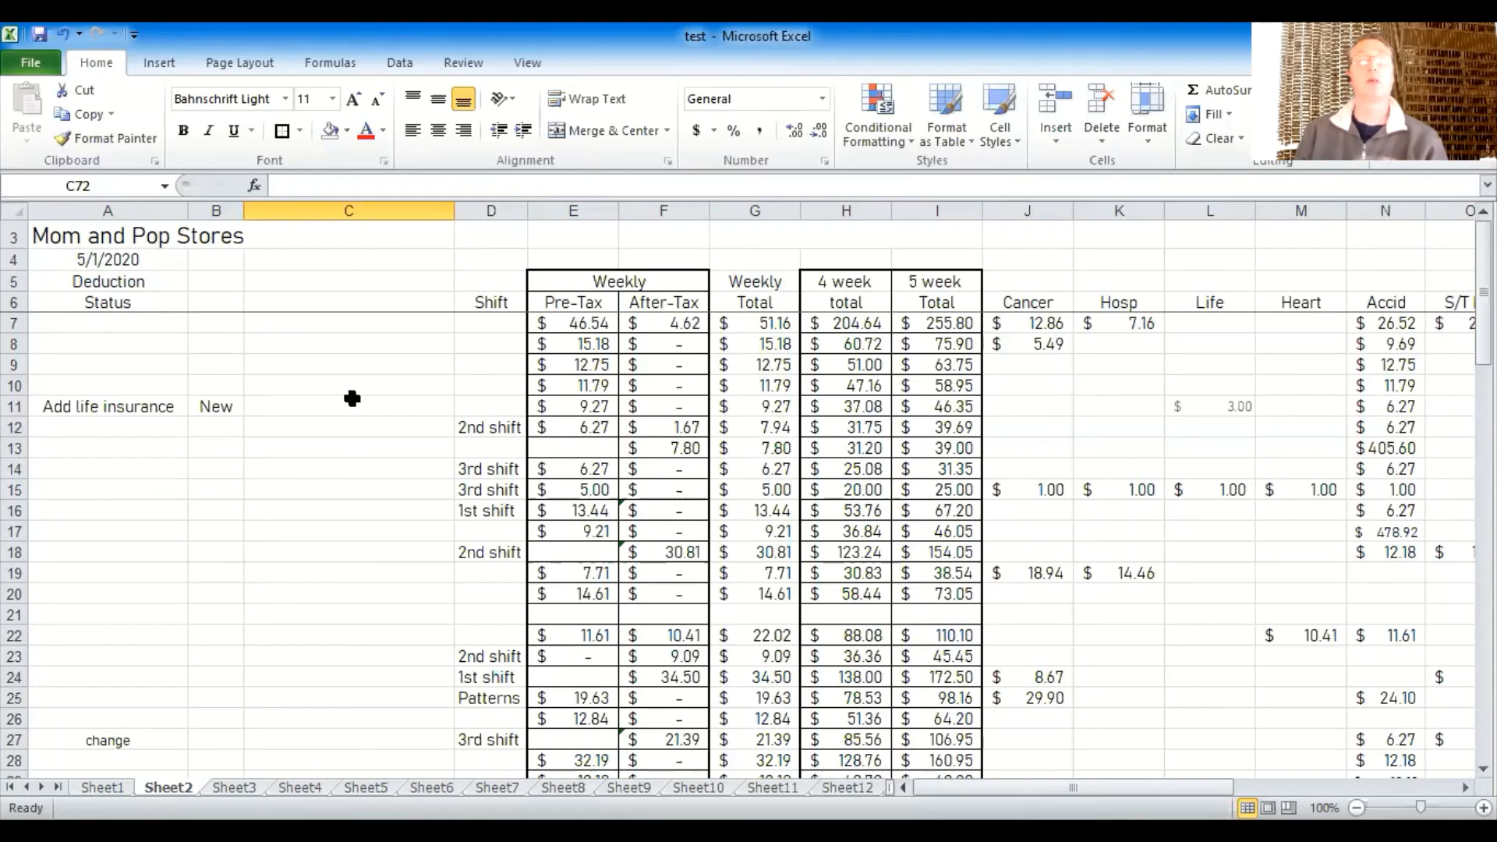
- Make the Mom and Pop Stores title in A3 bold and increase its font size to 18
click(92, 234)
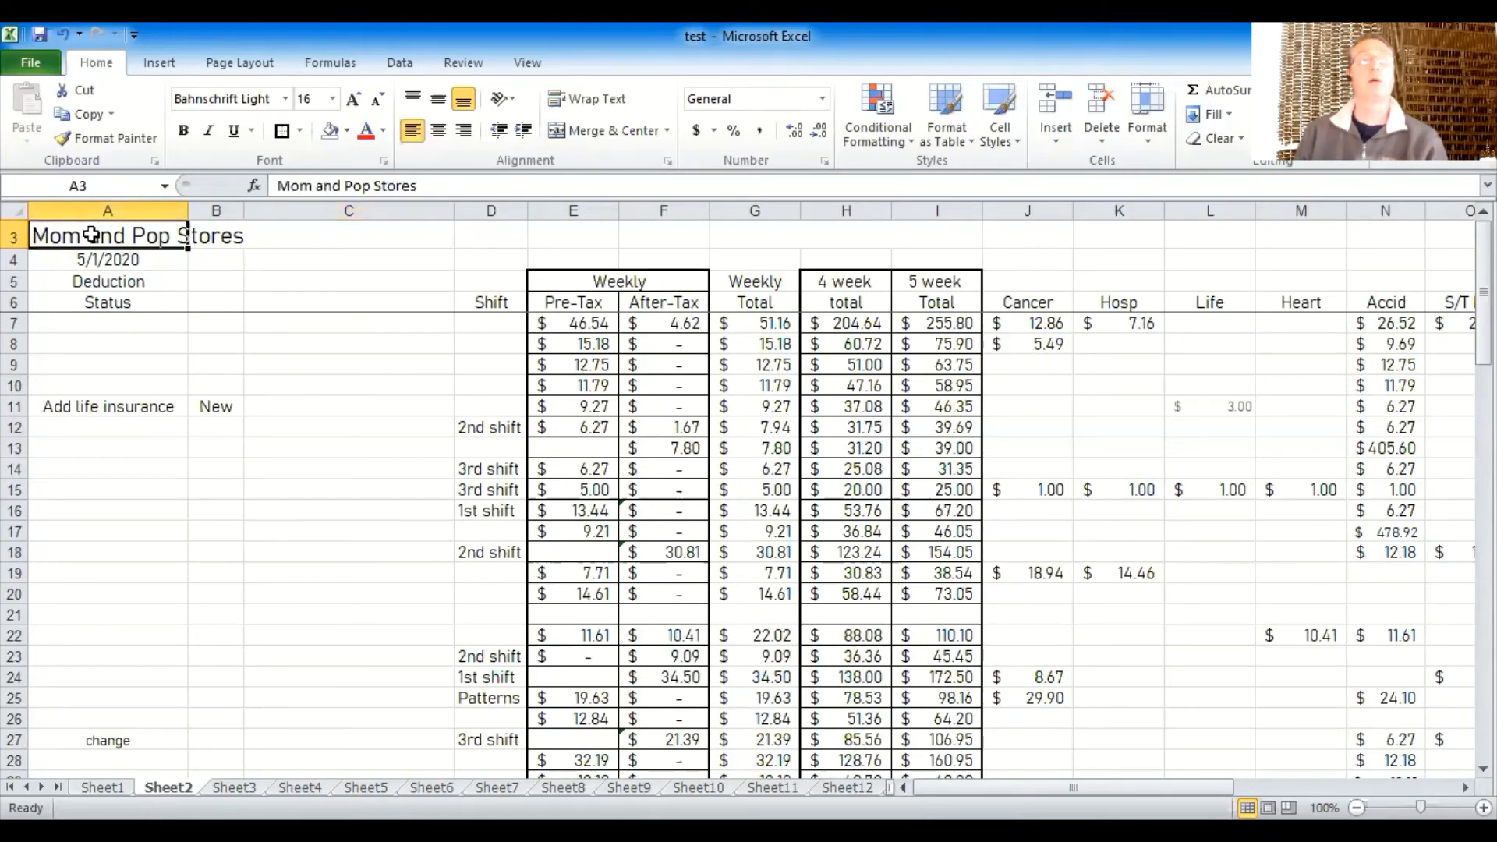
click(185, 132)
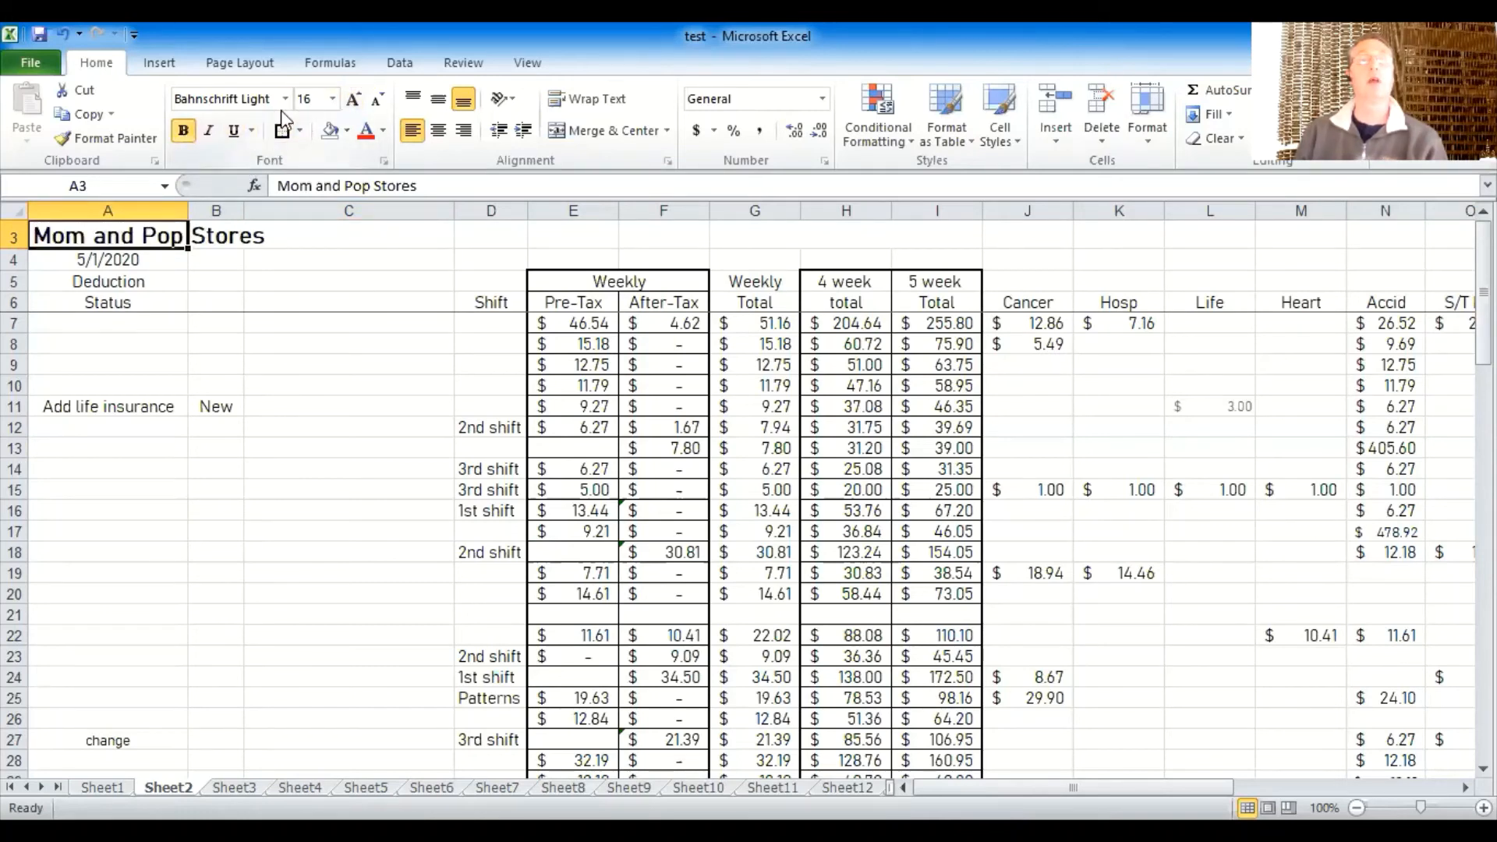
click(354, 102)
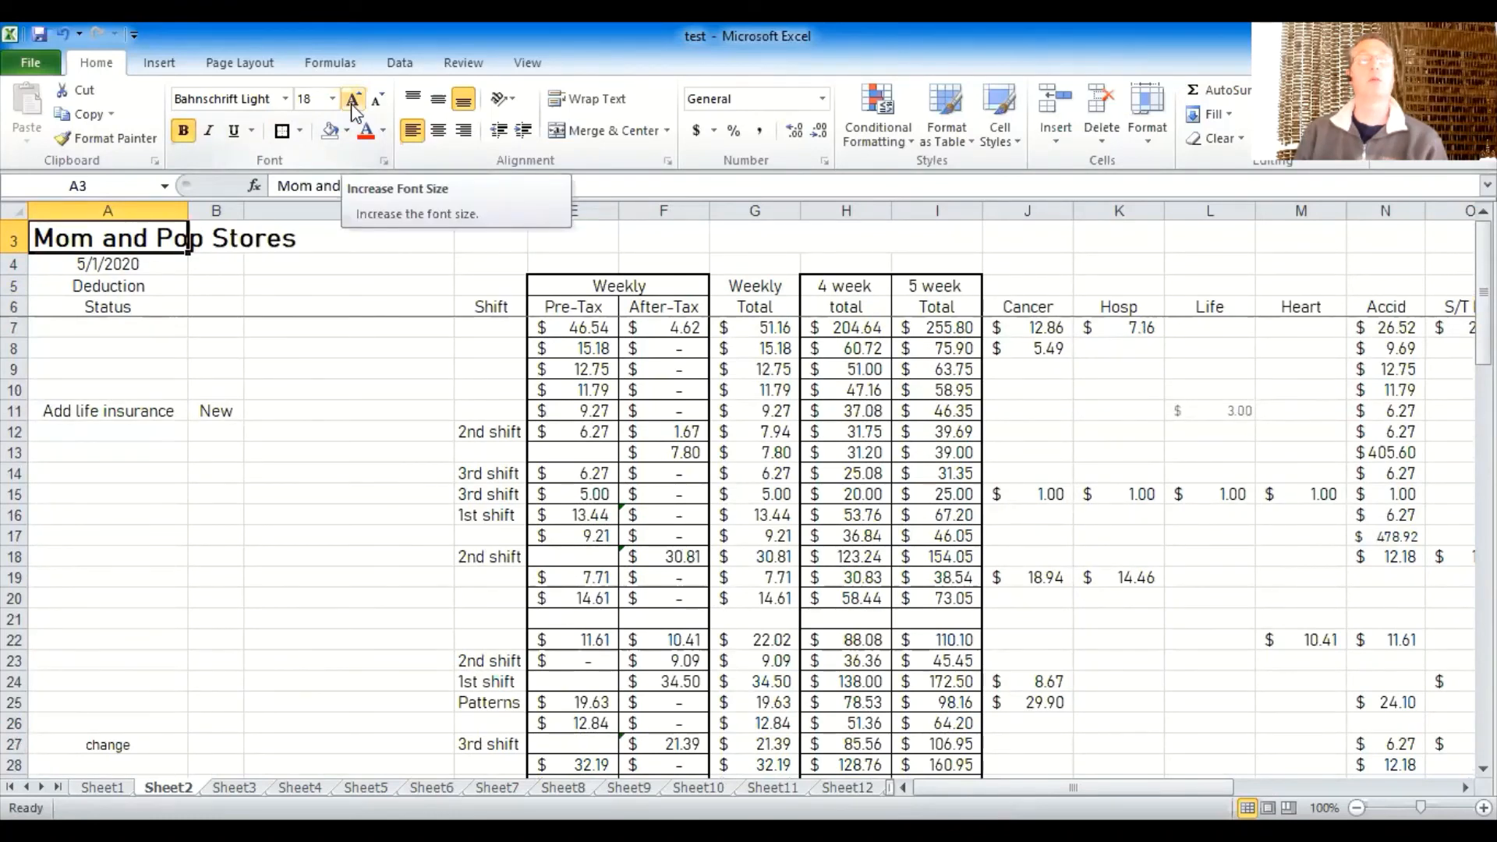
- Italicize the date in cell A4 below the title, and deselect it
click(107, 263)
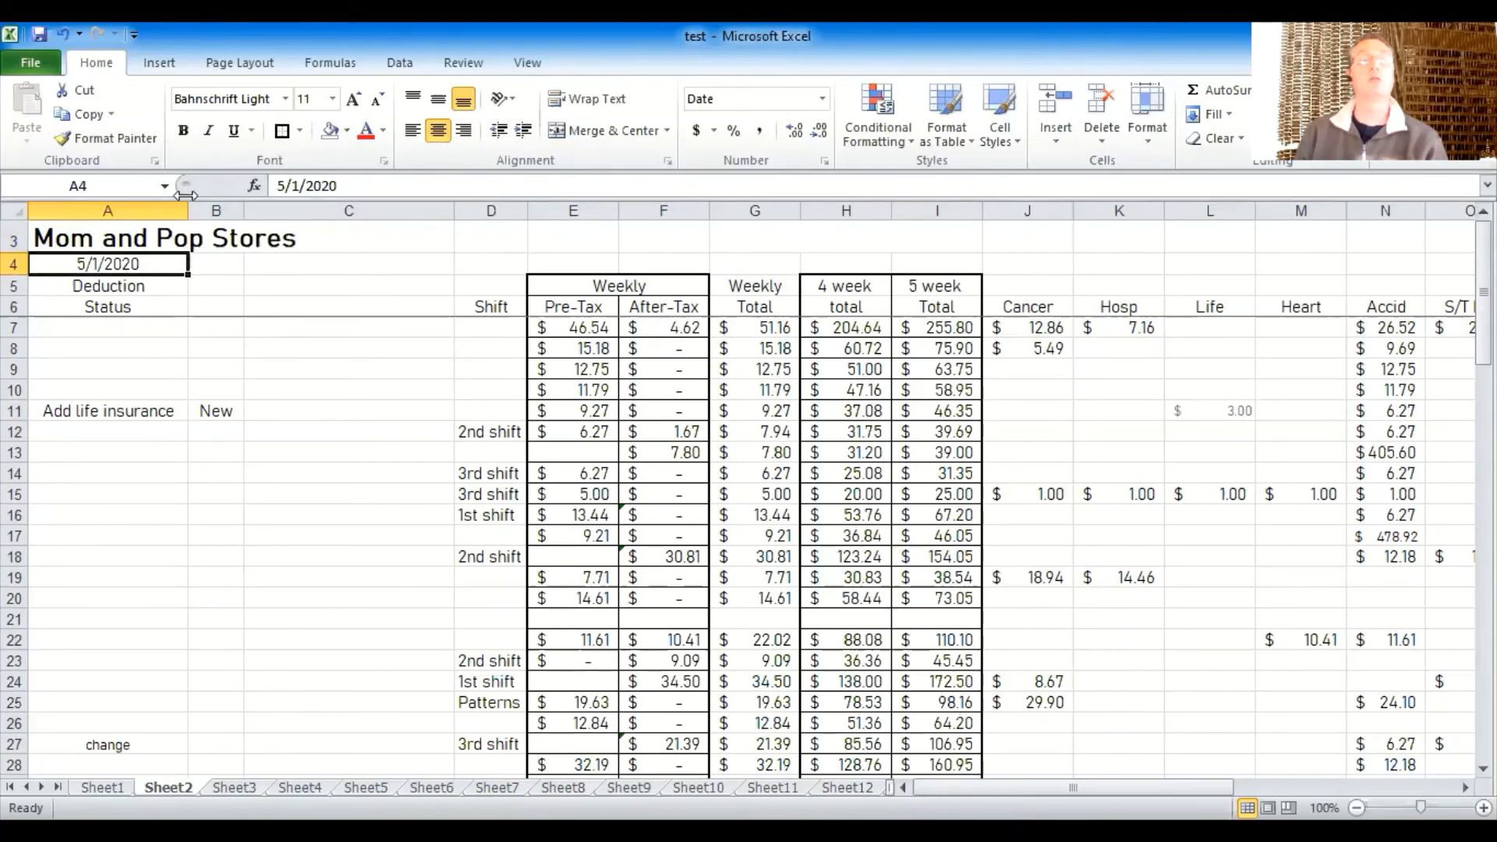
click(210, 131)
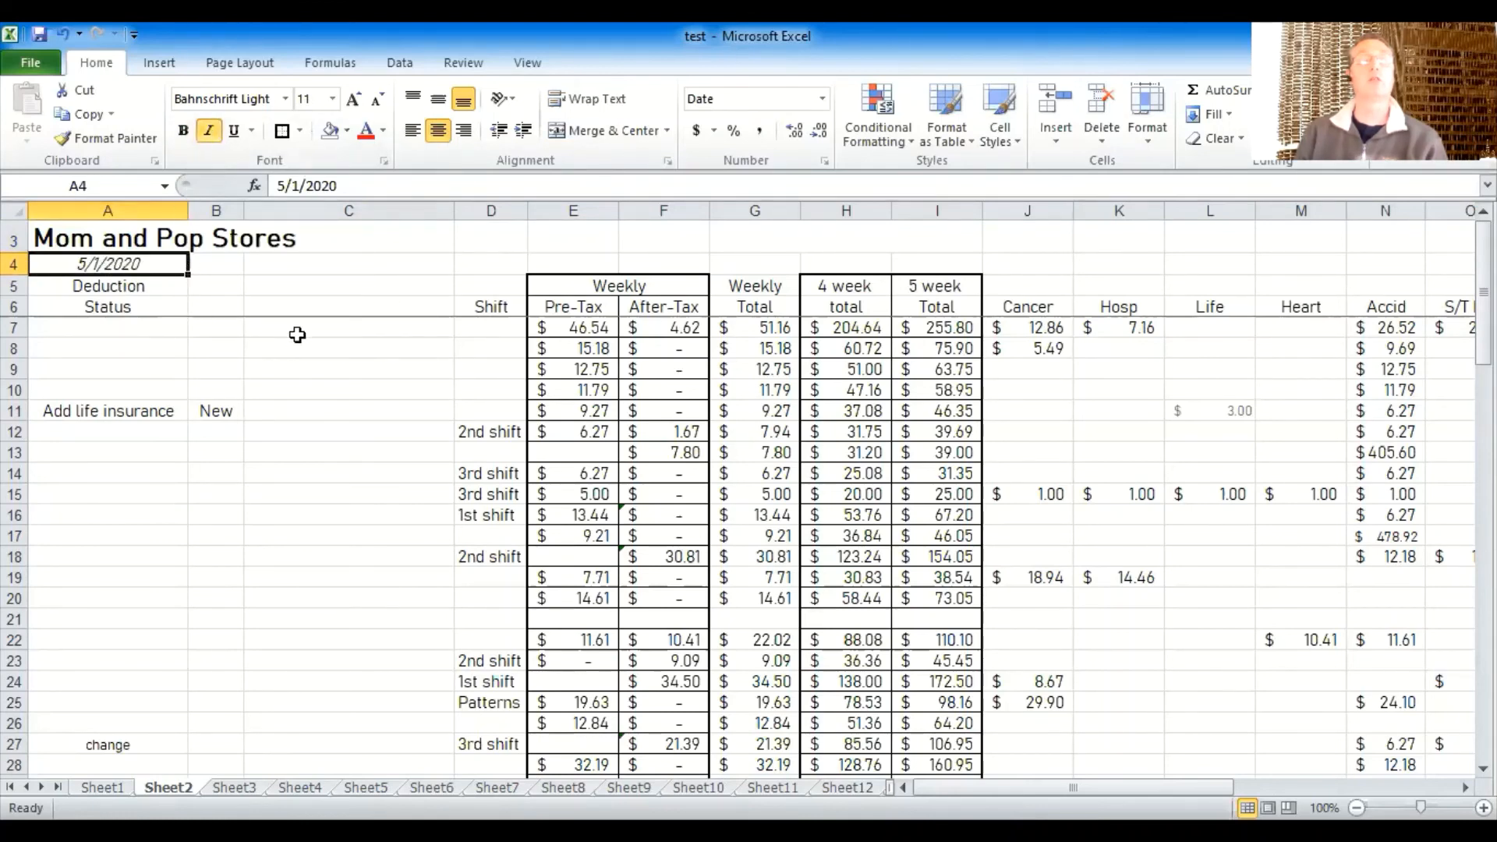
click(311, 309)
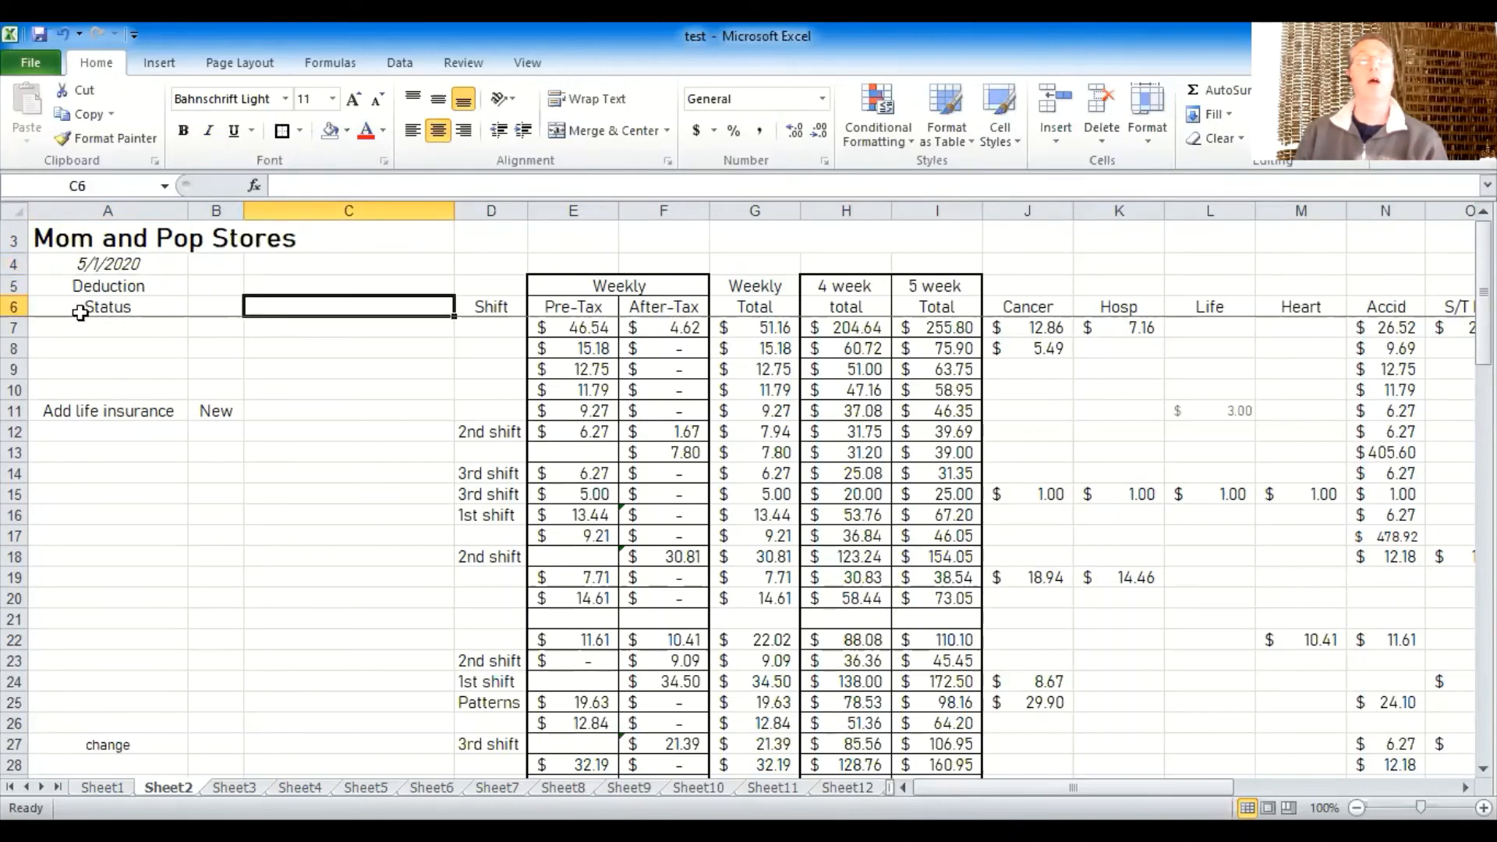
- Make the column headings in rows 5 and 6 bold across the whole sheet
click(17, 286)
drag(16, 288, 15, 306)
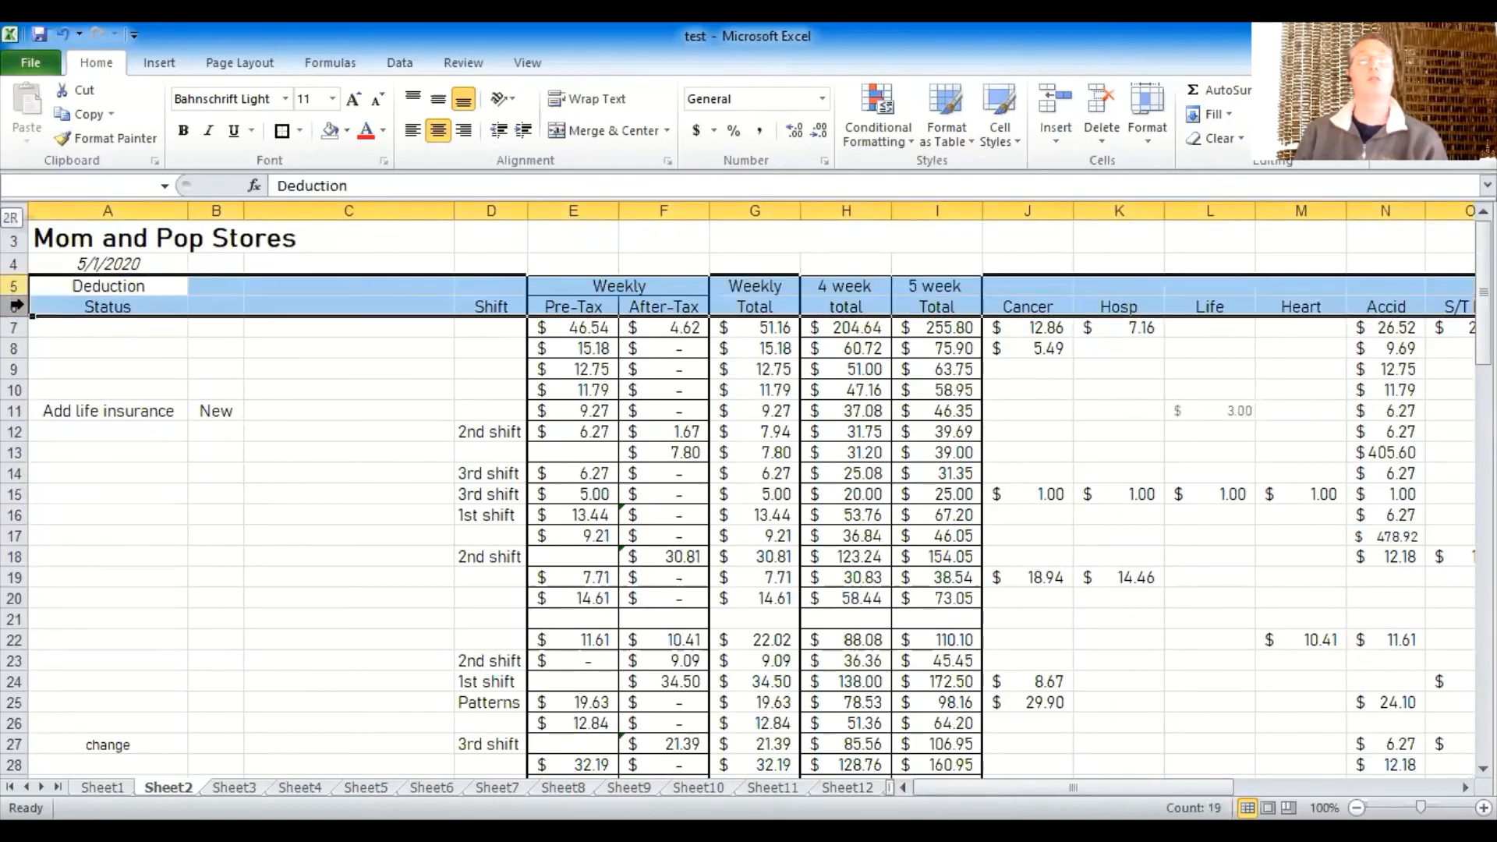
click(183, 130)
click(275, 412)
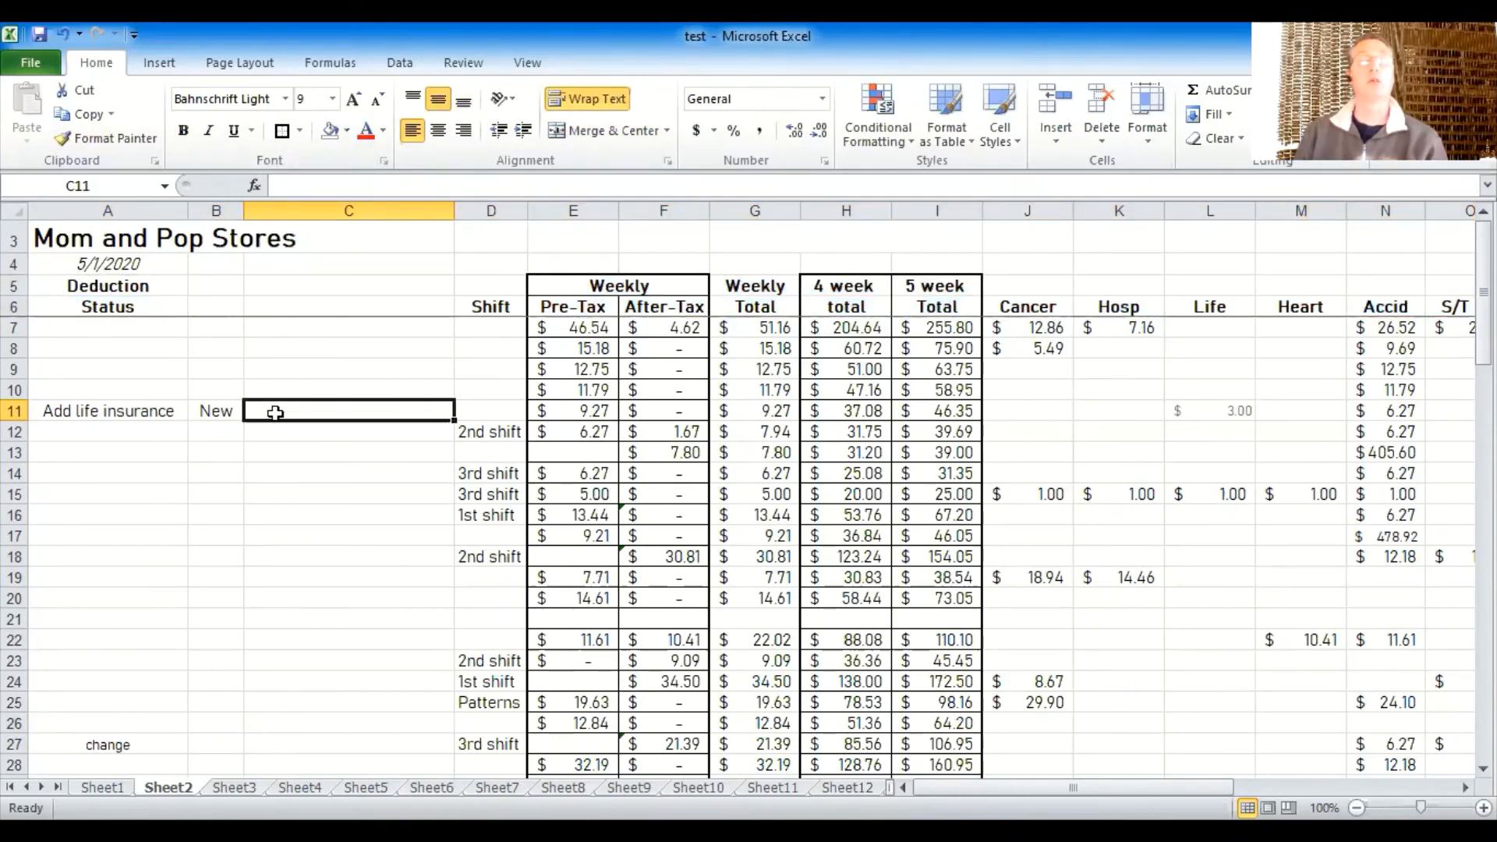
- Fill the entire Add life insurance row, row 11, with standard yellow
scroll(273, 519, down, 1)
scroll(273, 519, up, 1)
click(15, 411)
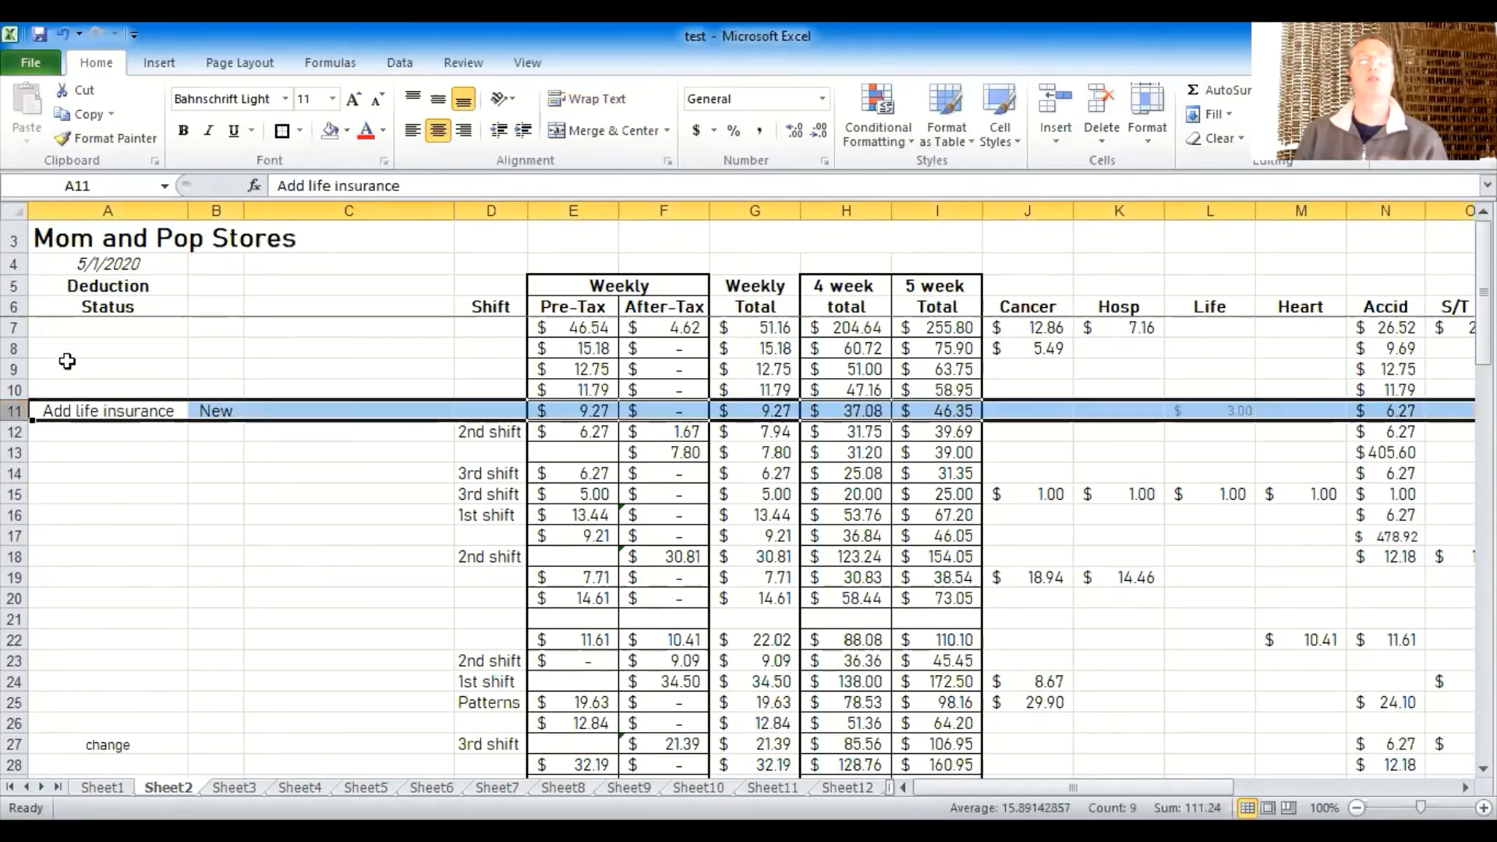
click(347, 131)
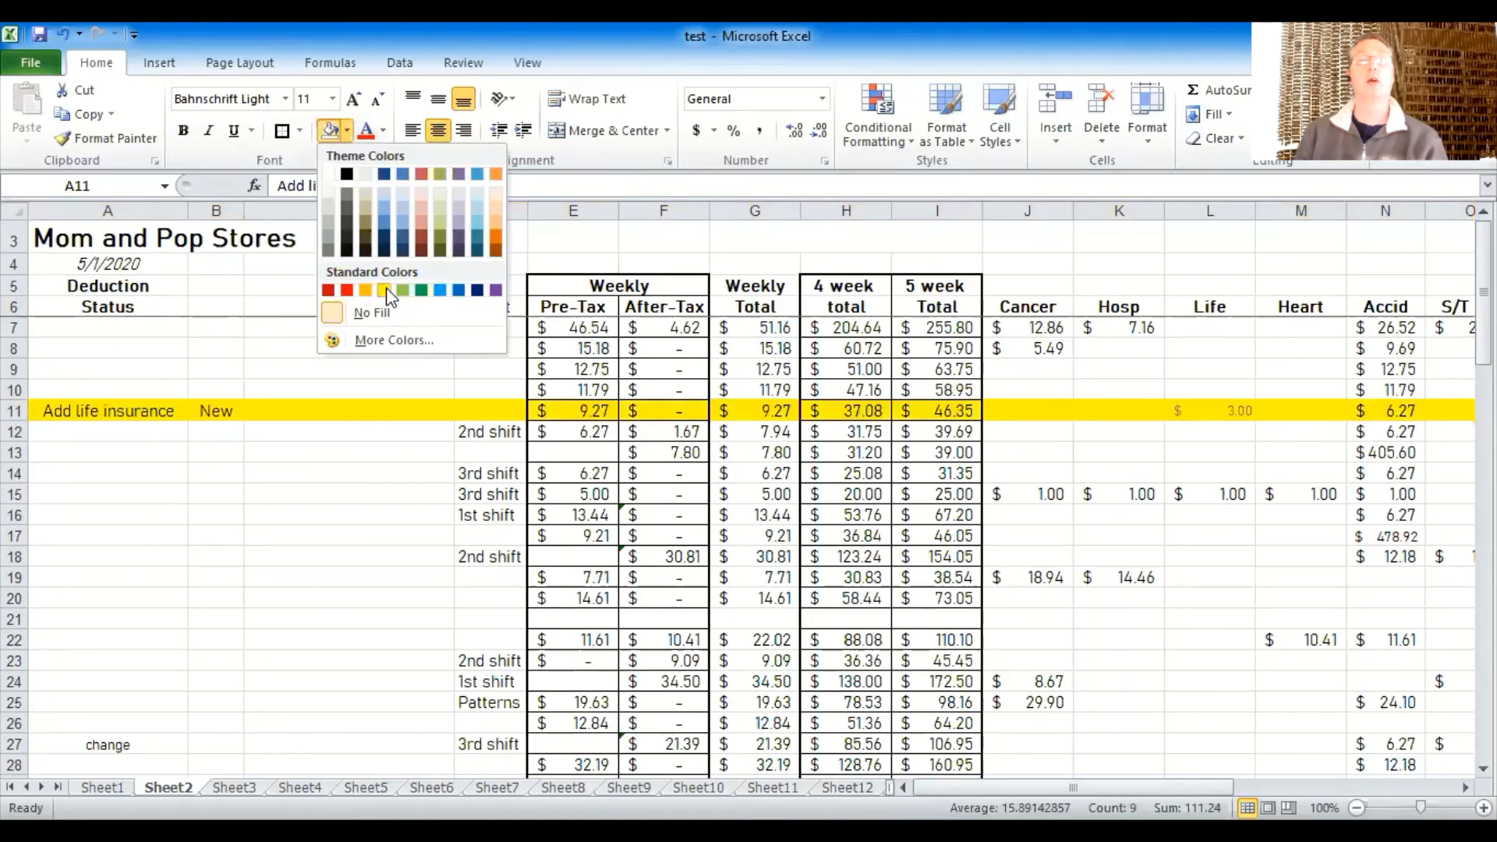
click(305, 537)
- Fill the entire row 27, marked "change", with the same yellow
scroll(306, 536, down, 2)
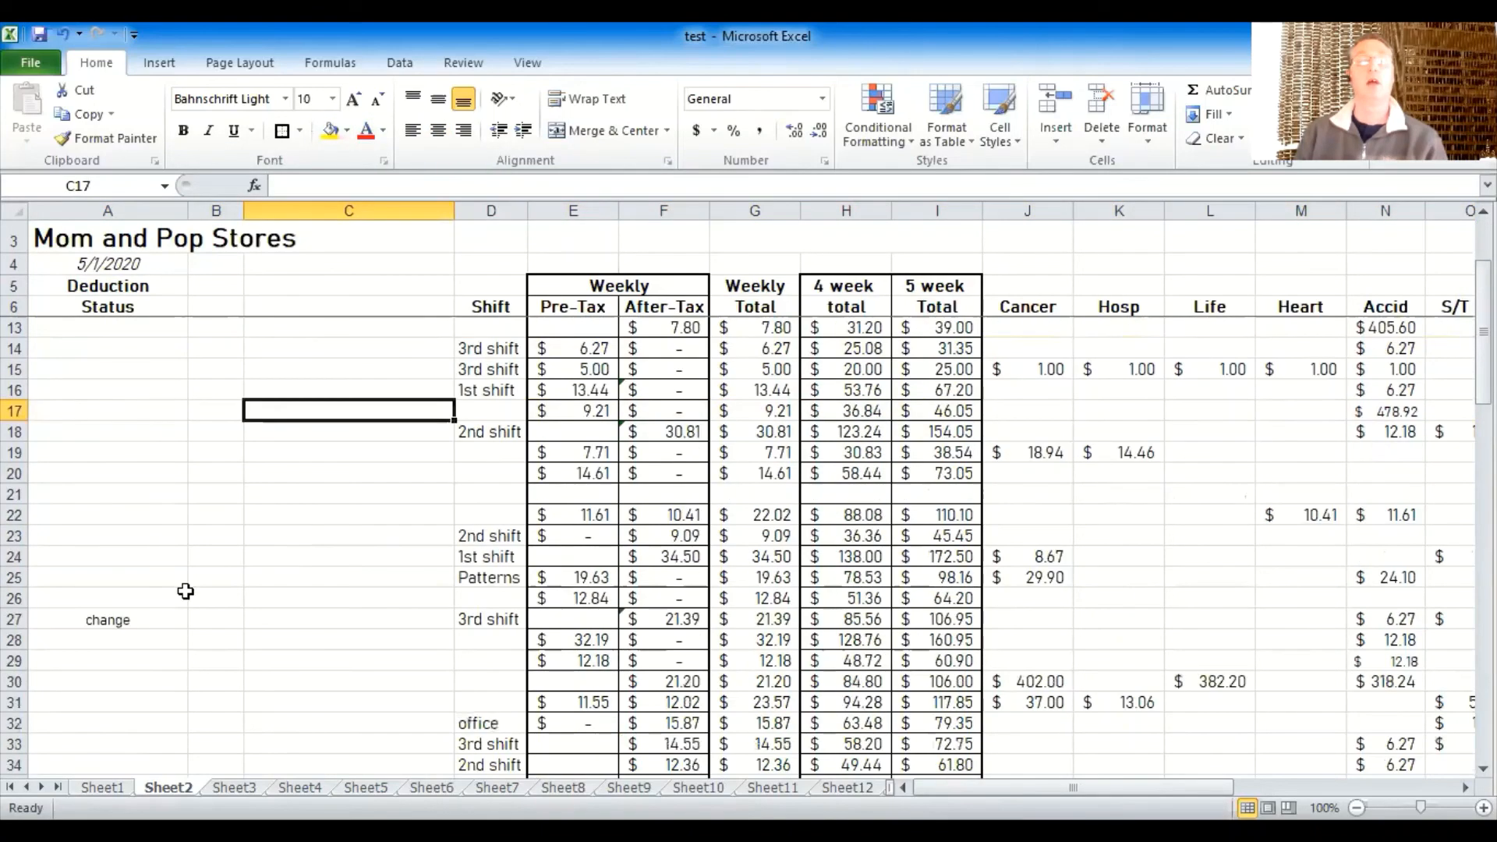
click(16, 618)
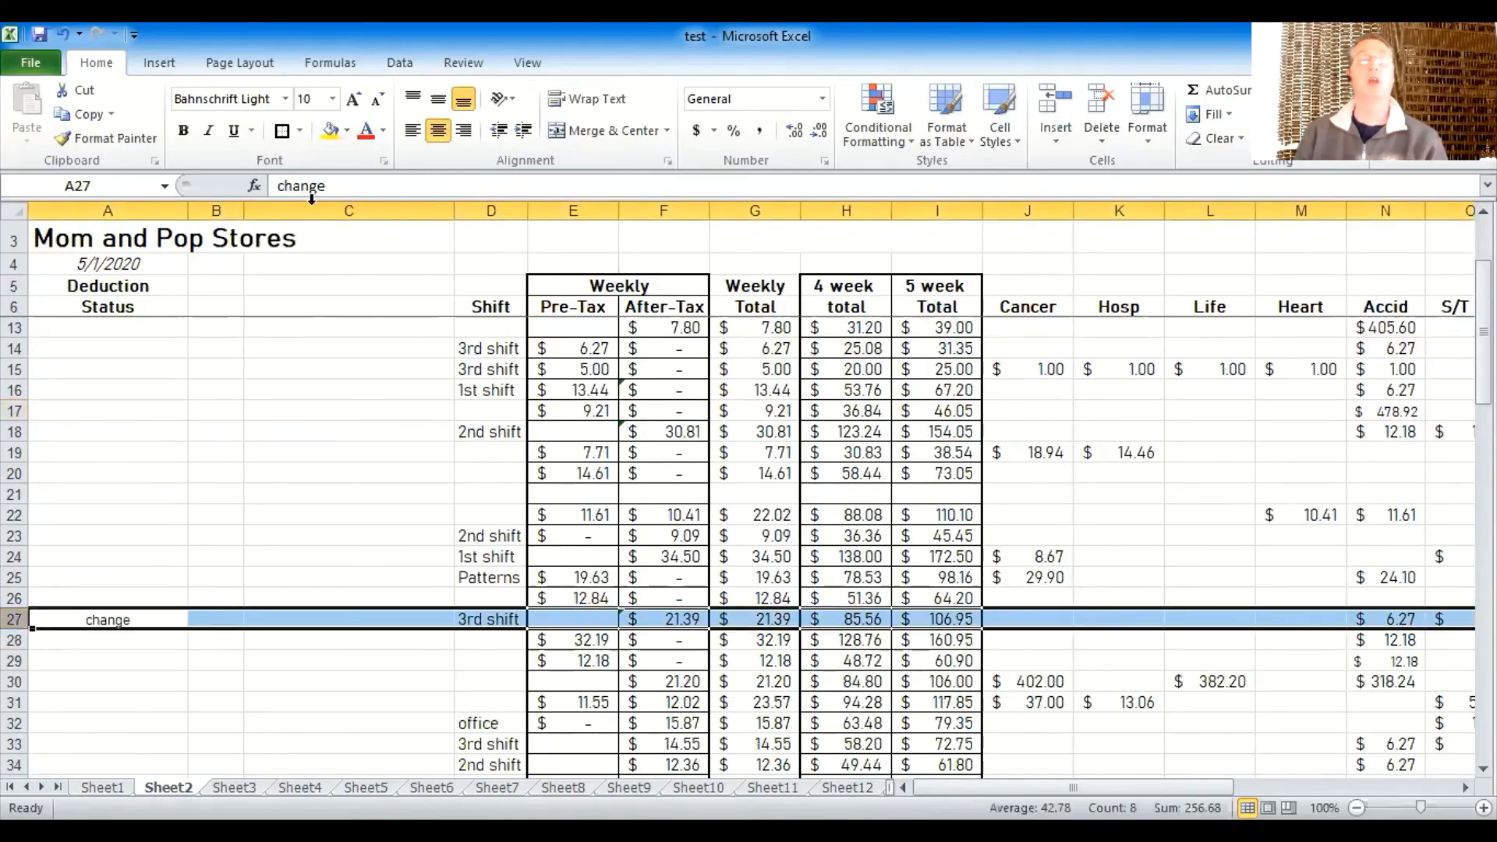
click(330, 130)
click(238, 427)
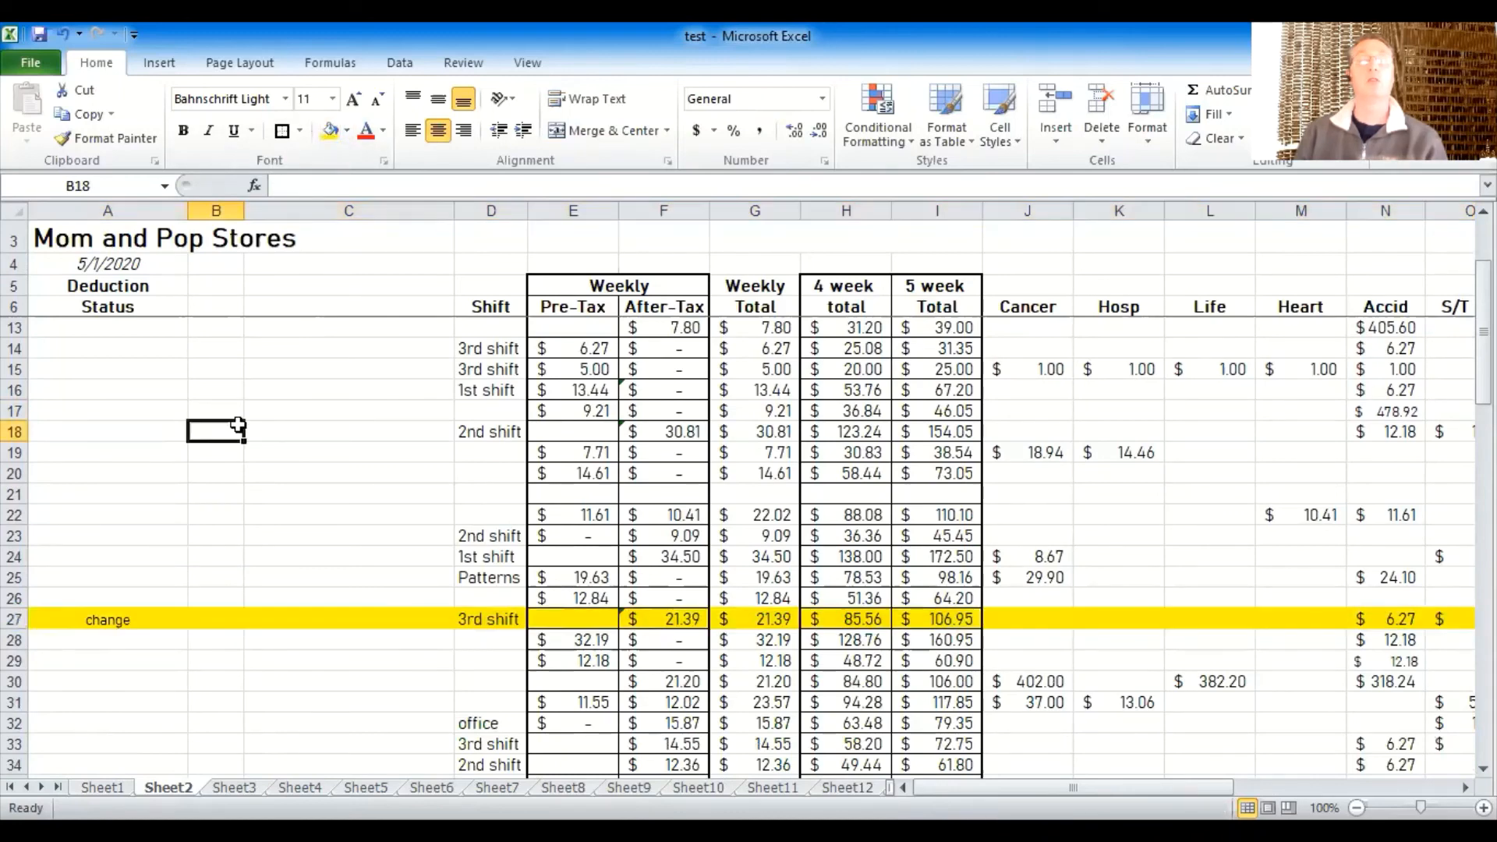
scroll(238, 427, up, 2)
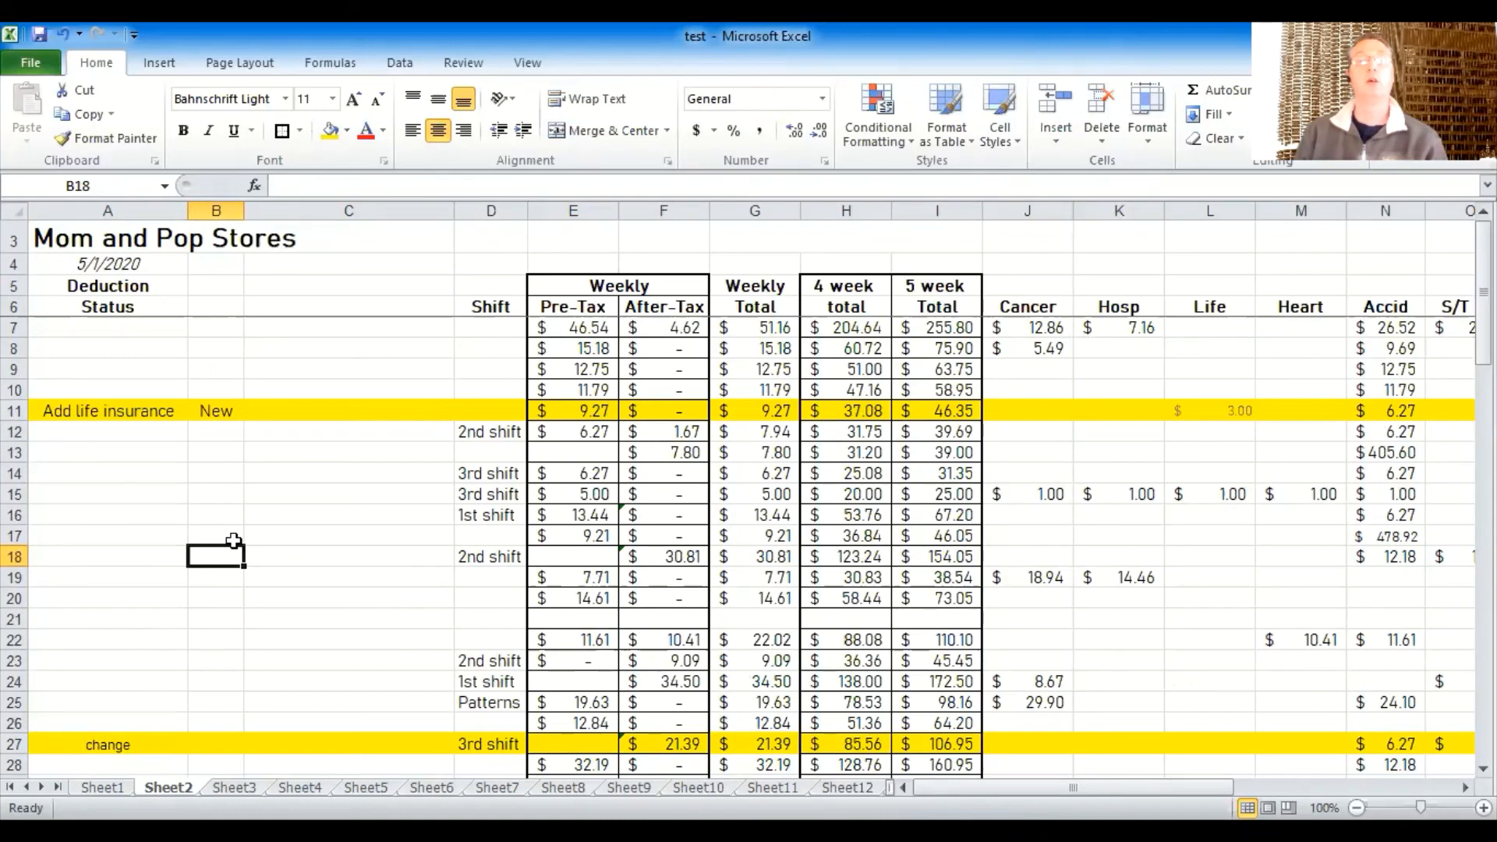
- Enter "change" in cell B27 of the highlighted row and save the workbook
click(209, 746)
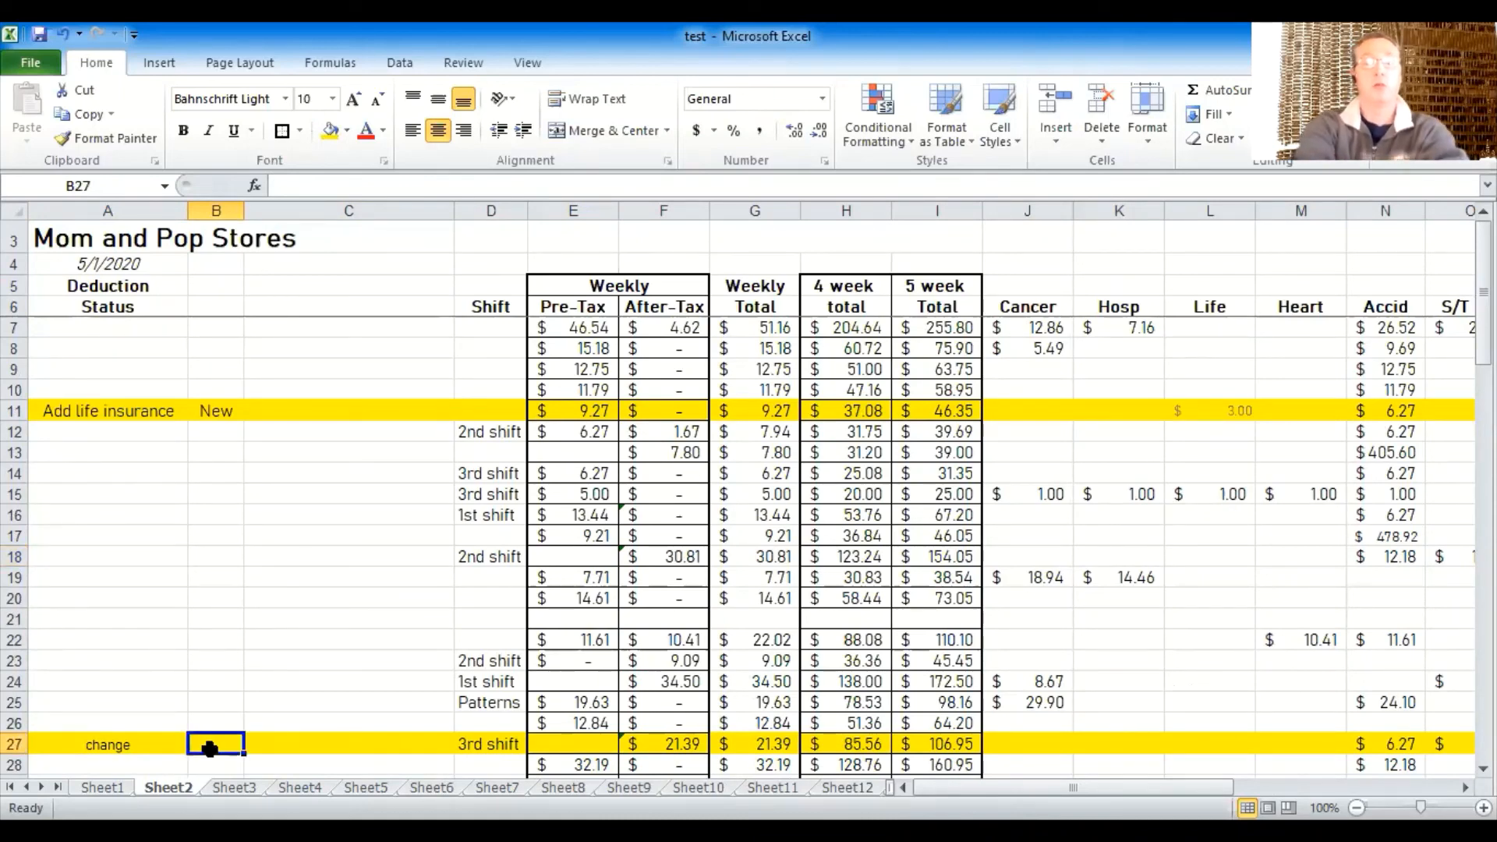
text(change)
key(Return)
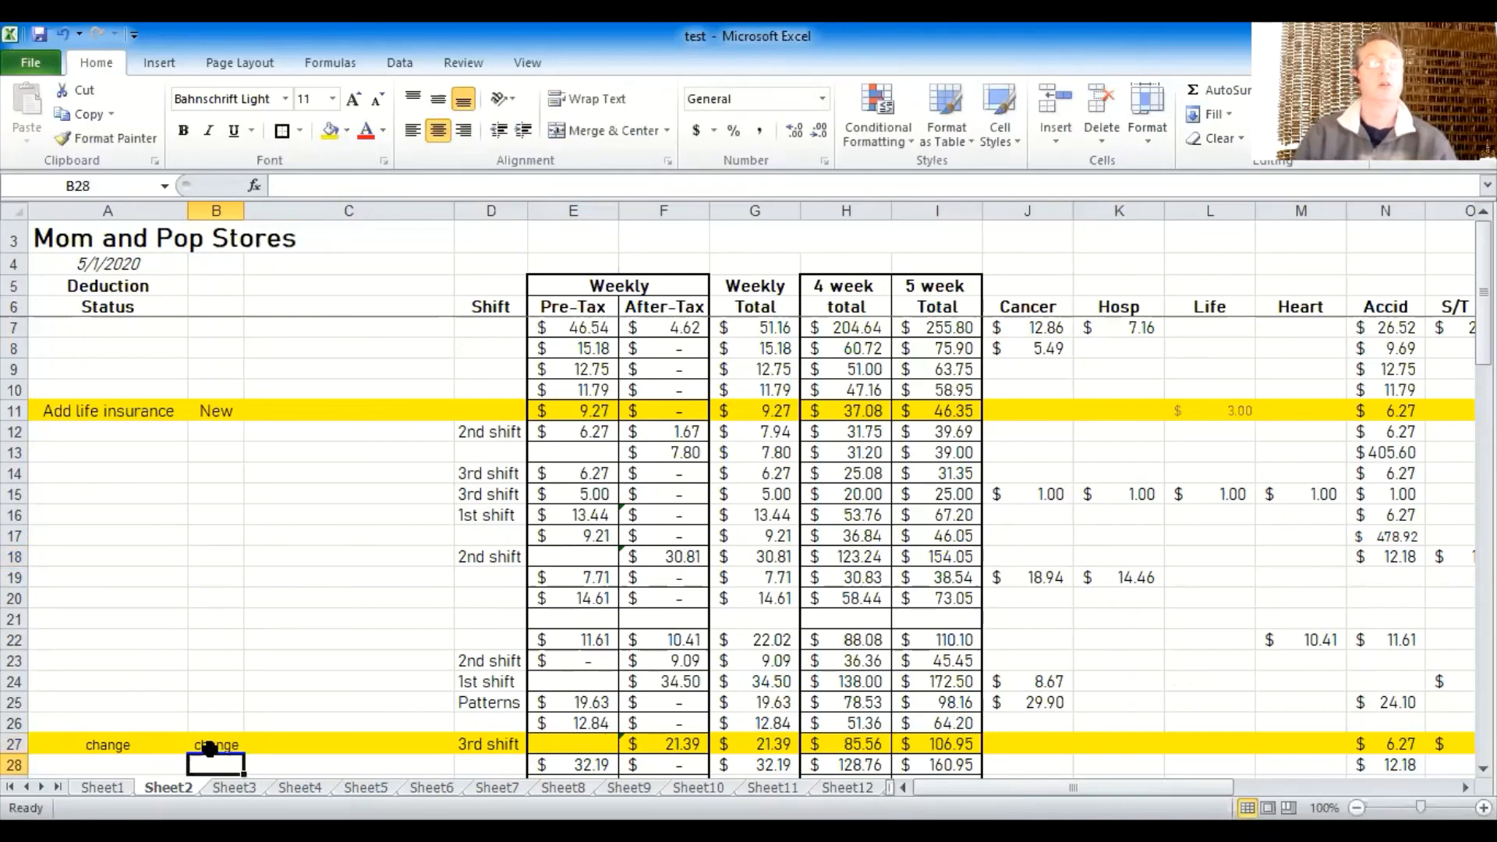
click(217, 683)
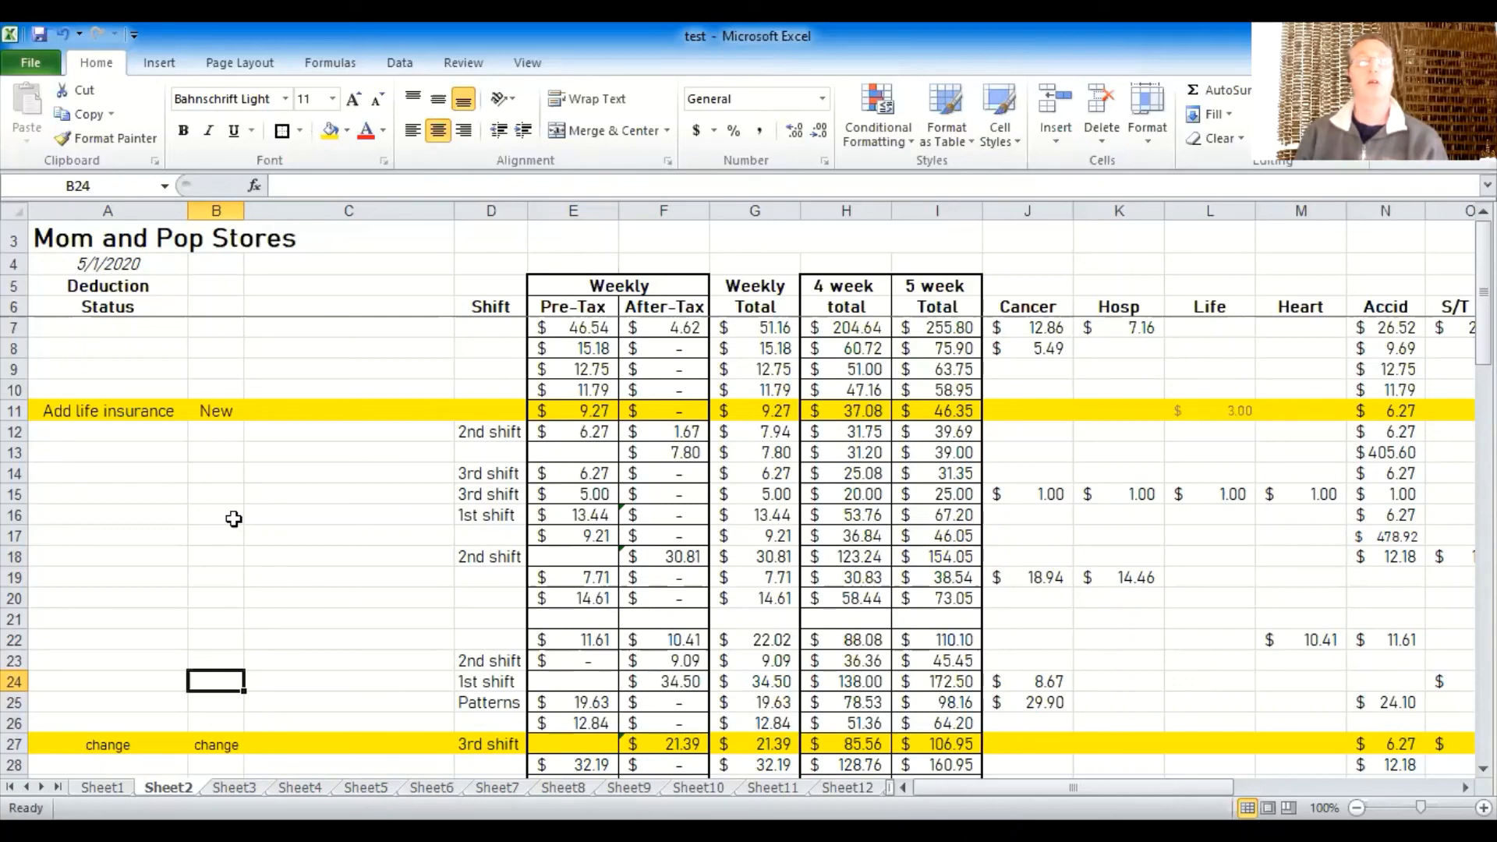
click(37, 37)
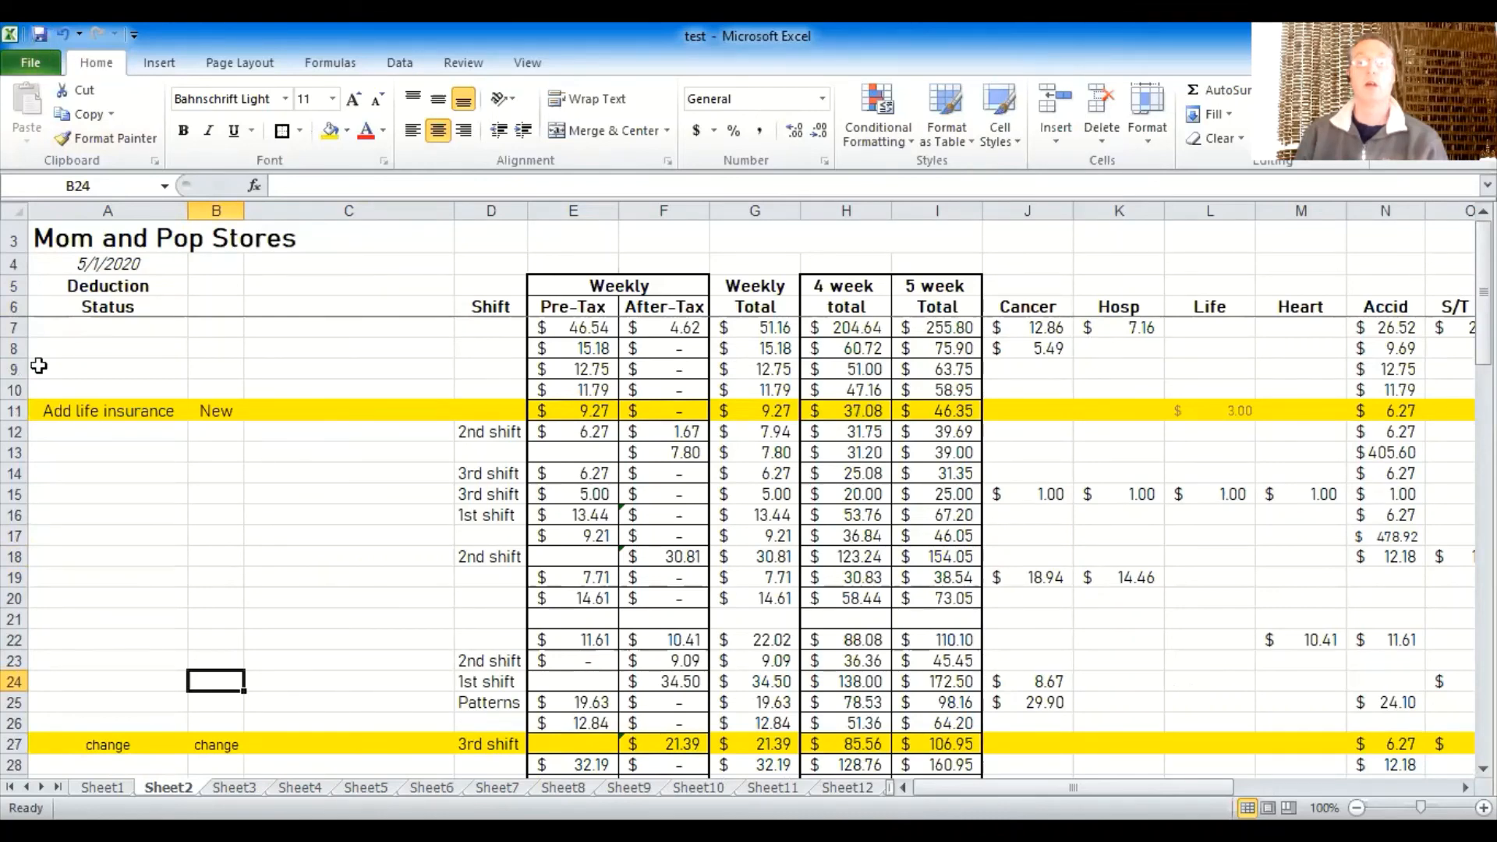